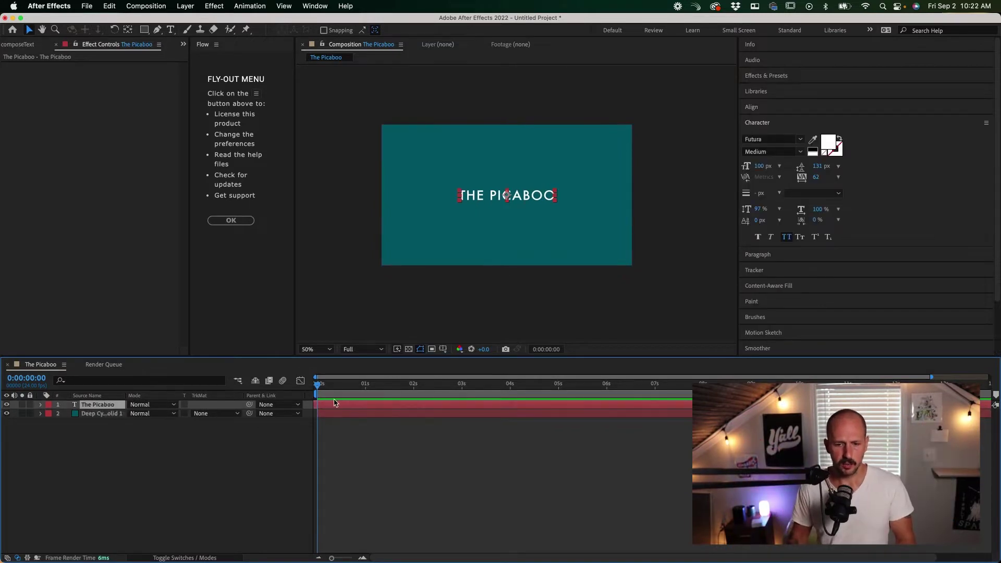
Reveal the Position property of The Picaboo text layer and set a Position keyframe at 0:00:00:10.
left_click(345, 434)
left_click(336, 405)
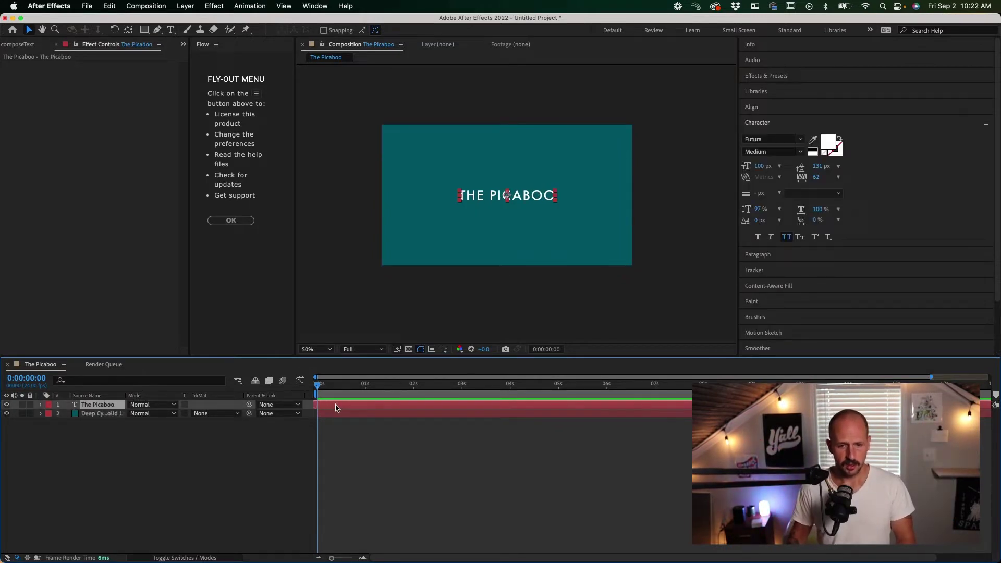
left_click(41, 405)
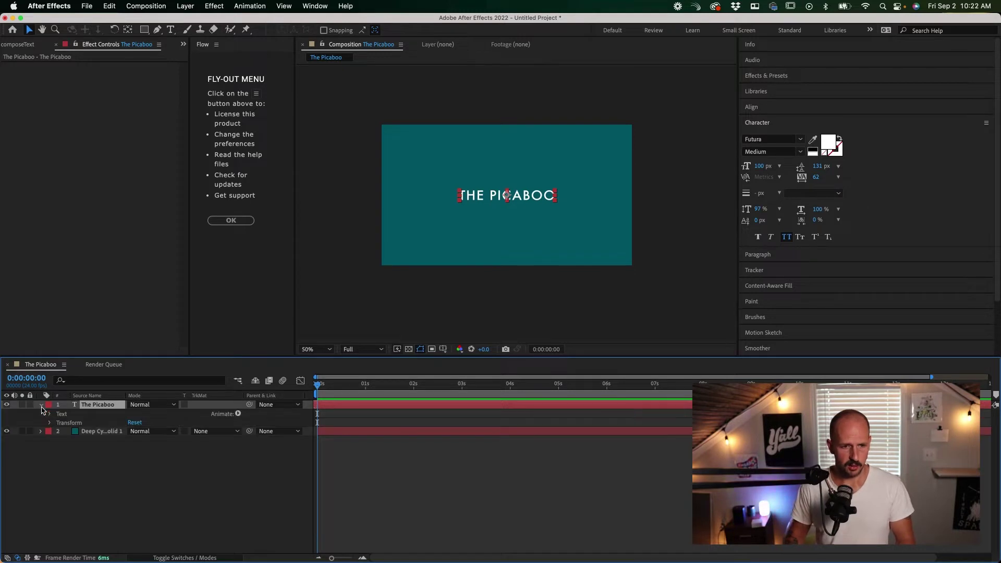
key("p")
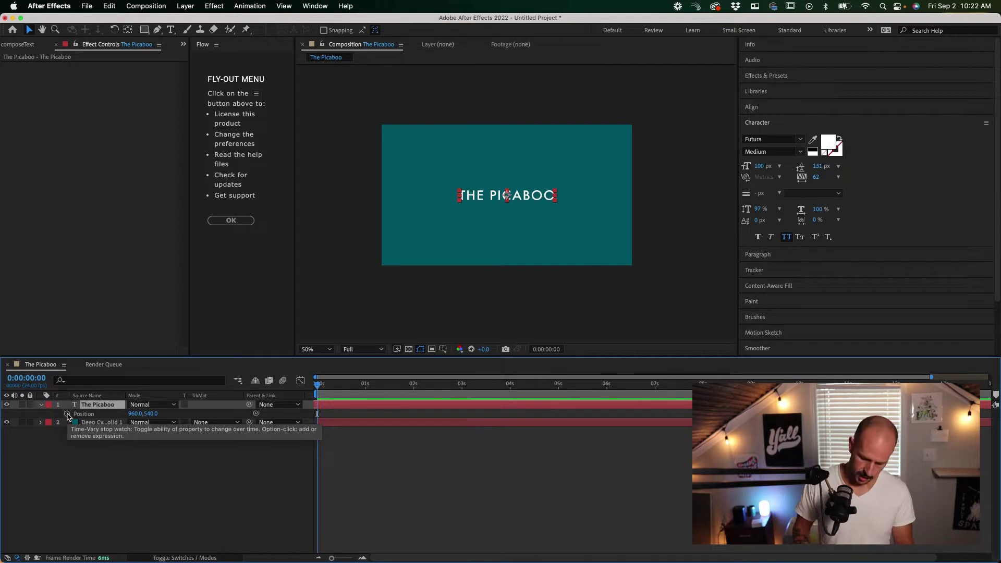
key("space")
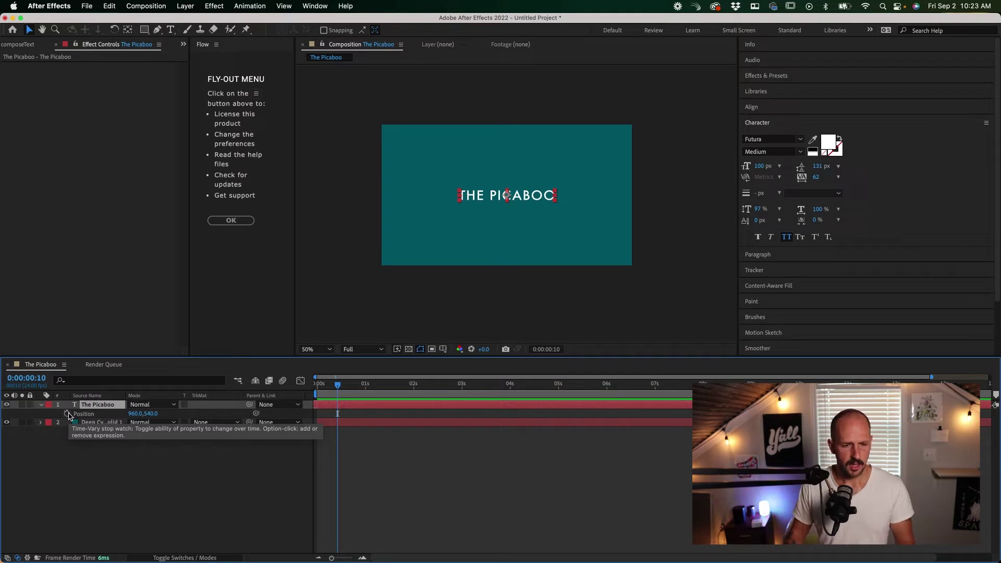
left_click(67, 413)
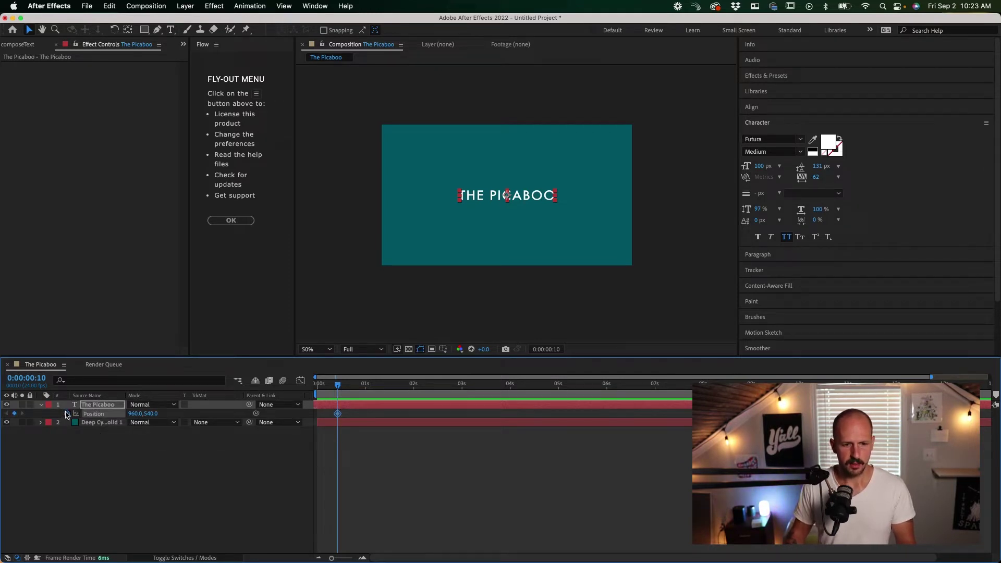
Add a starting Position keyframe at 0:00:00:00, lower the text to a Y position of 706, and preview the movement.
left_click(317, 385)
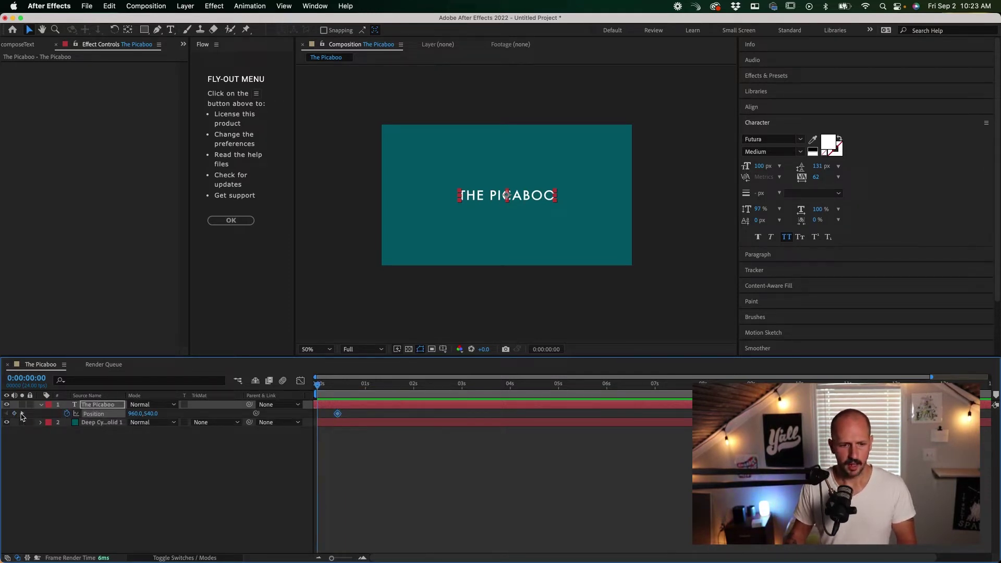
left_click(15, 414)
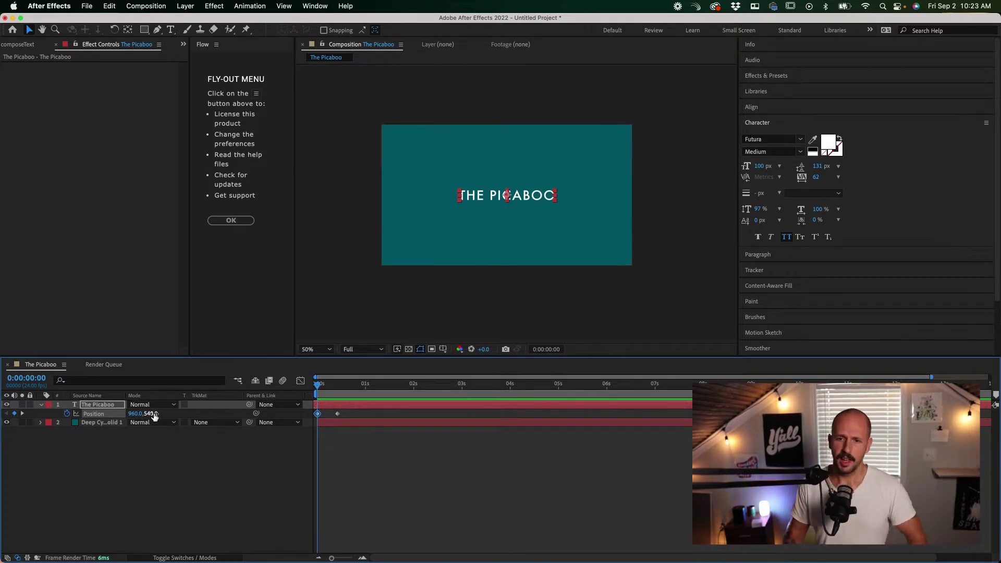
left_click_drag(152, 415, 238, 414)
key("space")
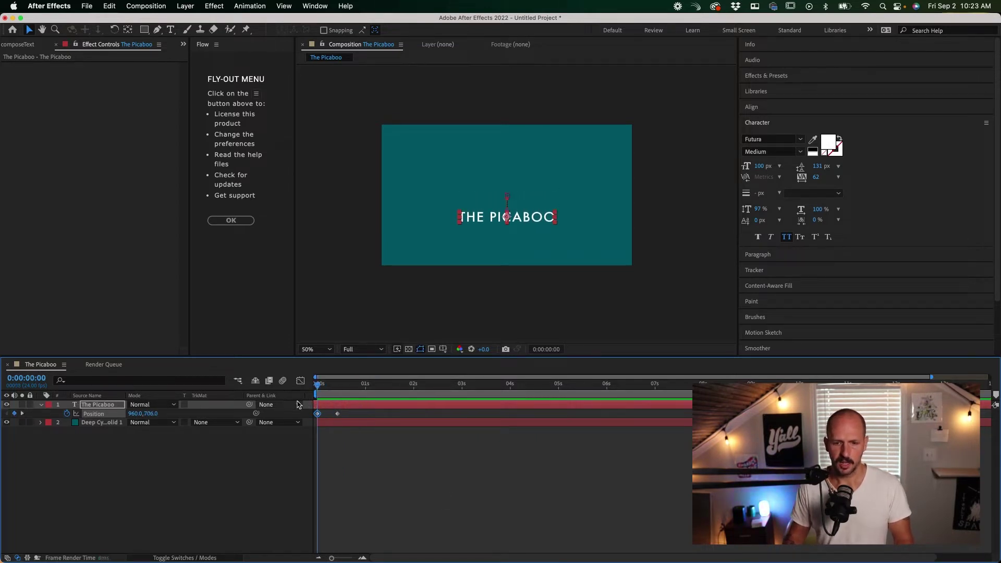
left_click(408, 439)
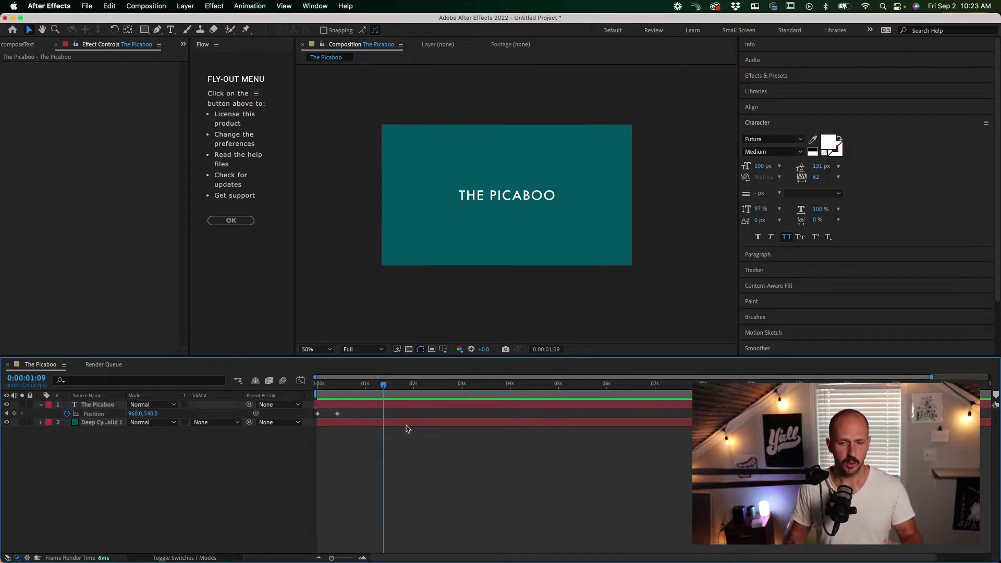
key("space")
At 0:00:00:10, with no layer selected, draw a white rectangle just beneath THE PICABOO text, slightly wider than the text.
left_click(339, 386)
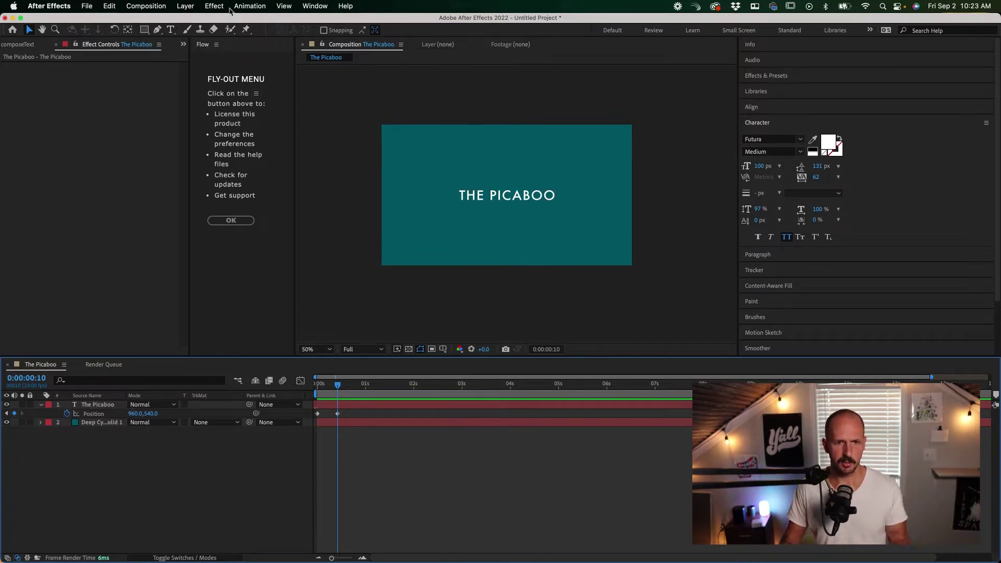
left_click(359, 423)
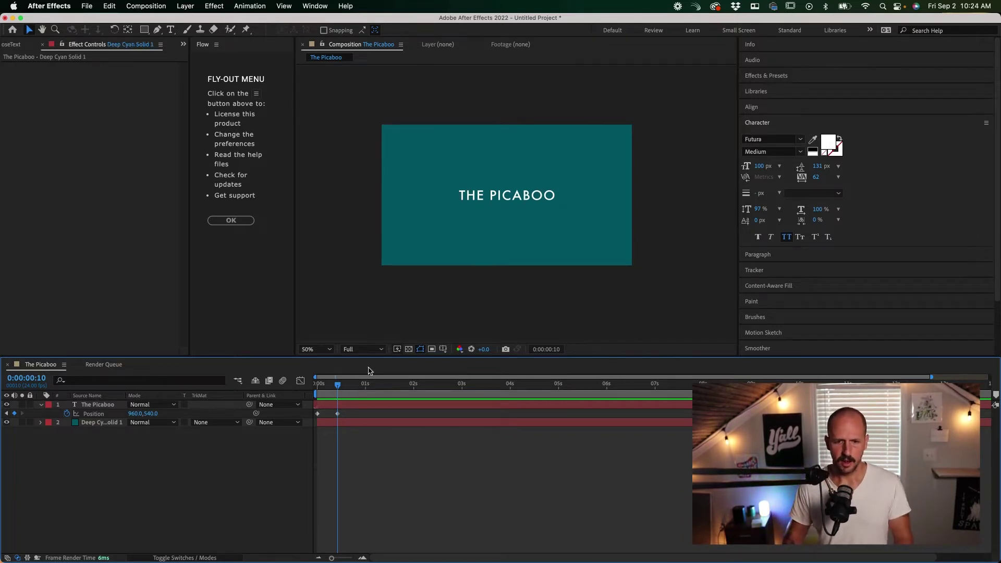
left_click(144, 30)
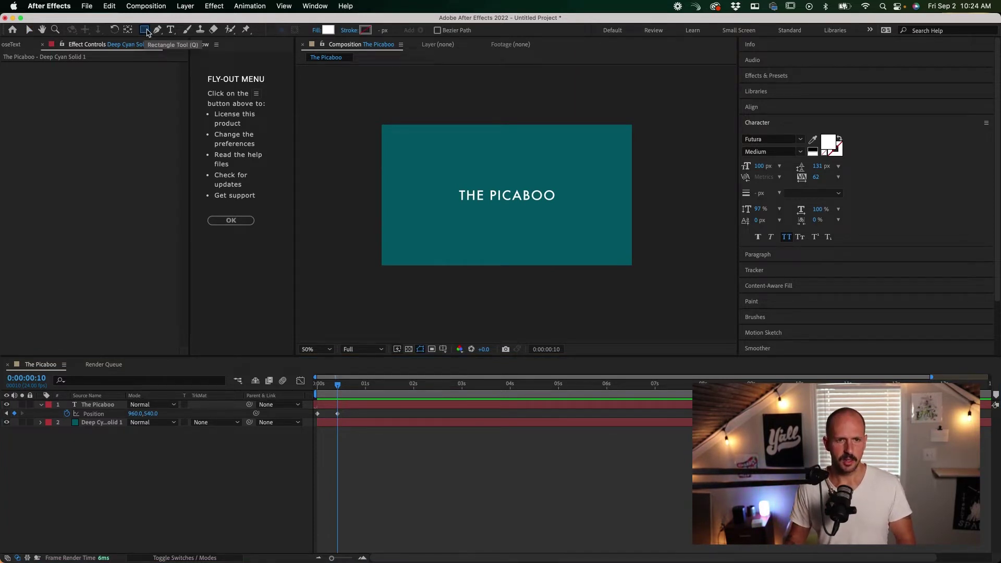
left_click(144, 30)
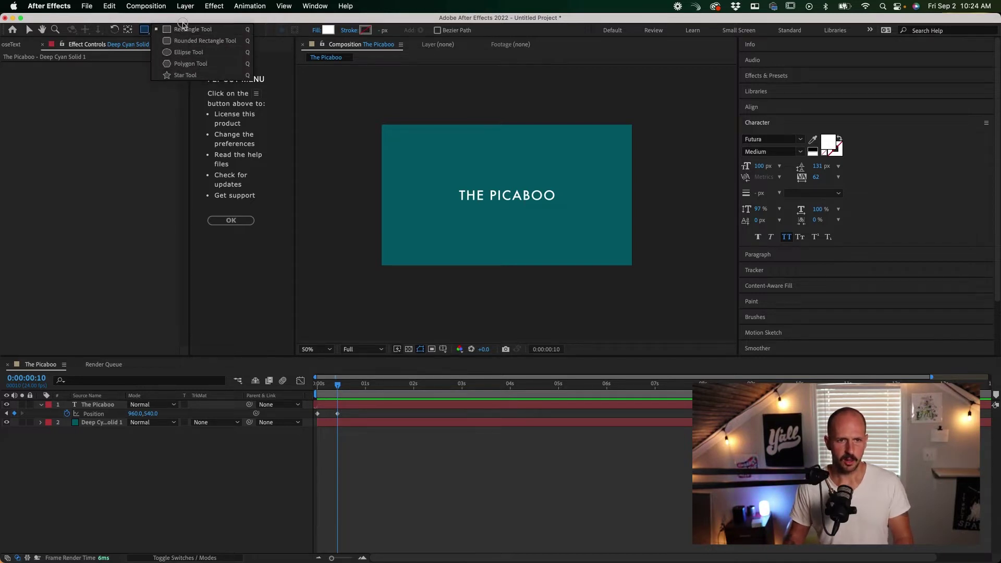
left_click(185, 74)
key("period")
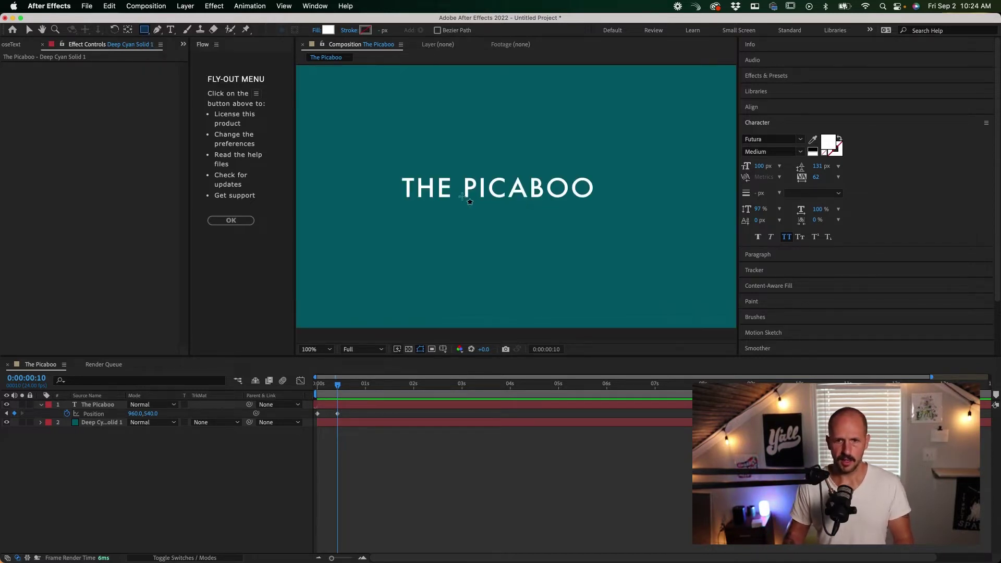
left_click_drag(374, 200, 619, 296)
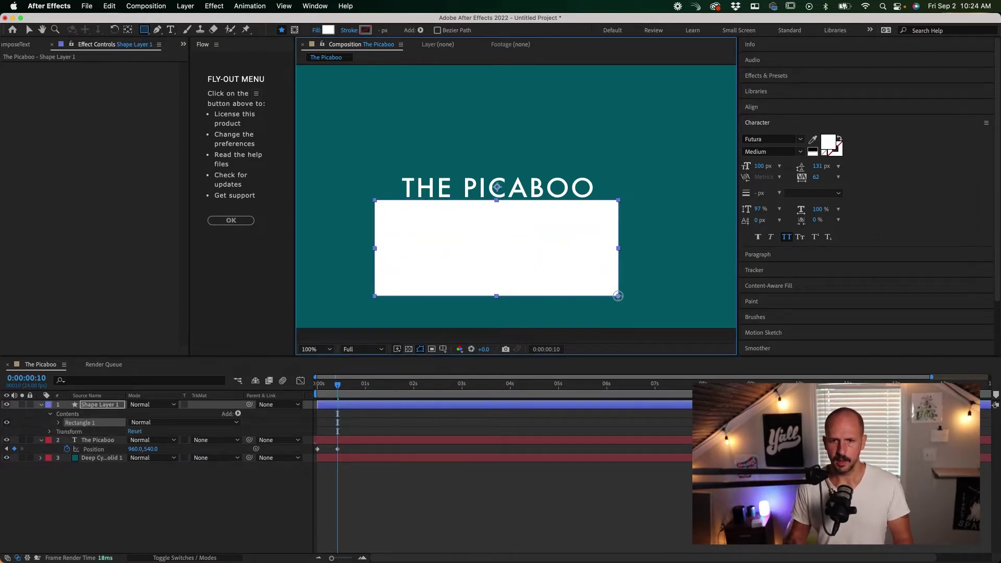
left_click(436, 425)
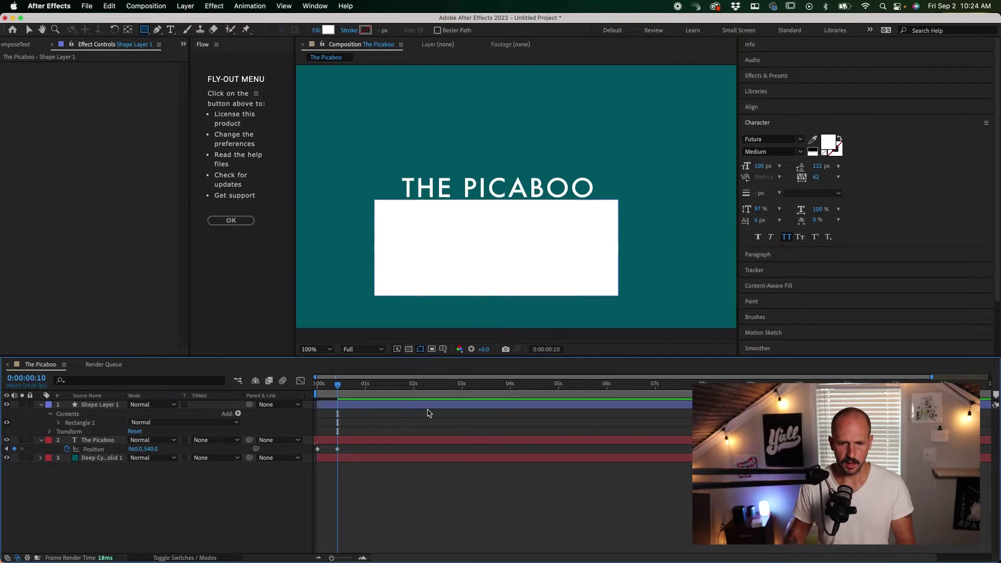
Nudge the rectangle shape layer up a few pixels so its upper edge meets the base of the text, and check the alignment.
left_click(428, 406)
key("Up")
key("Up")
key("Up")
key("Up")
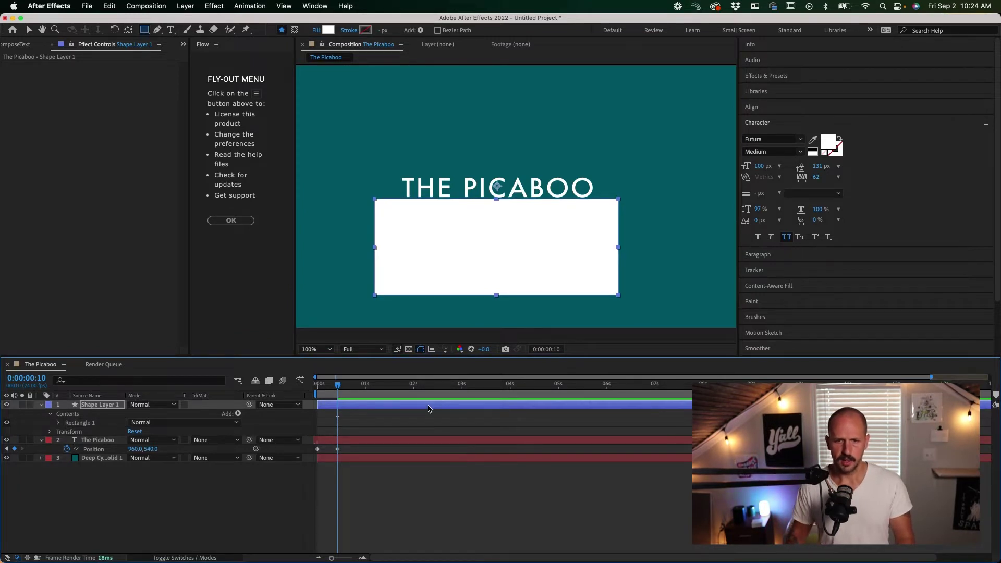
key("super+shift+a")
left_click_drag(318, 394, 338, 397)
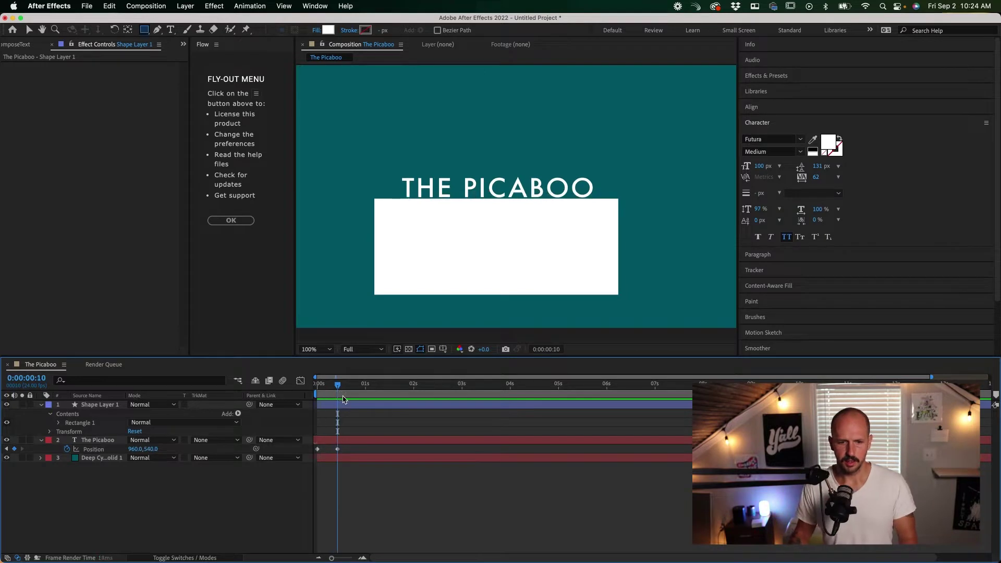
left_click(349, 405)
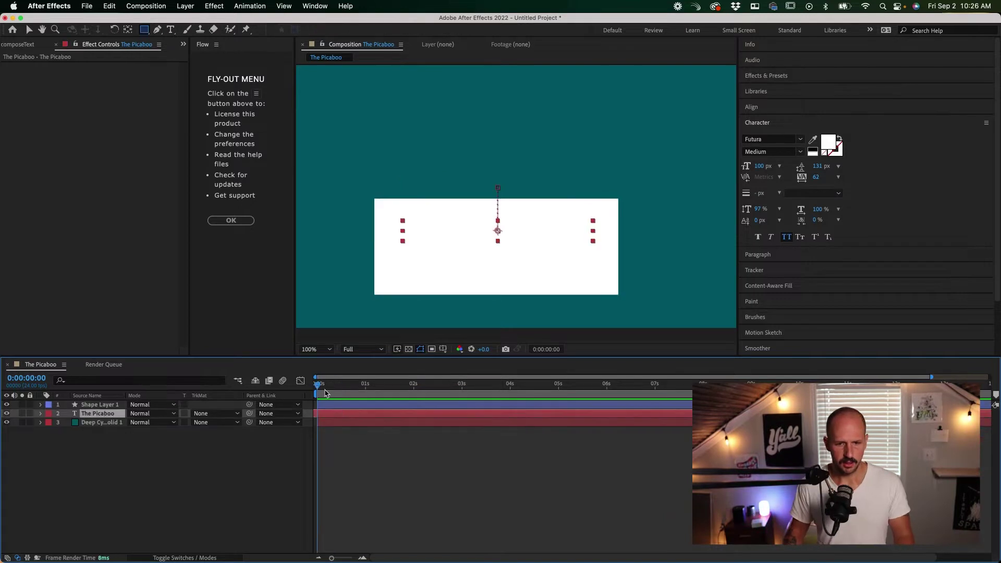
Try Alpha Matte "Shape Layer 1" as The Picaboo layer's track matte and check the text at the start of the composition.
mouse_move(322, 388)
left_mouse_down()
mouse_move(395, 400)
mouse_move(317, 401)
left_mouse_up()
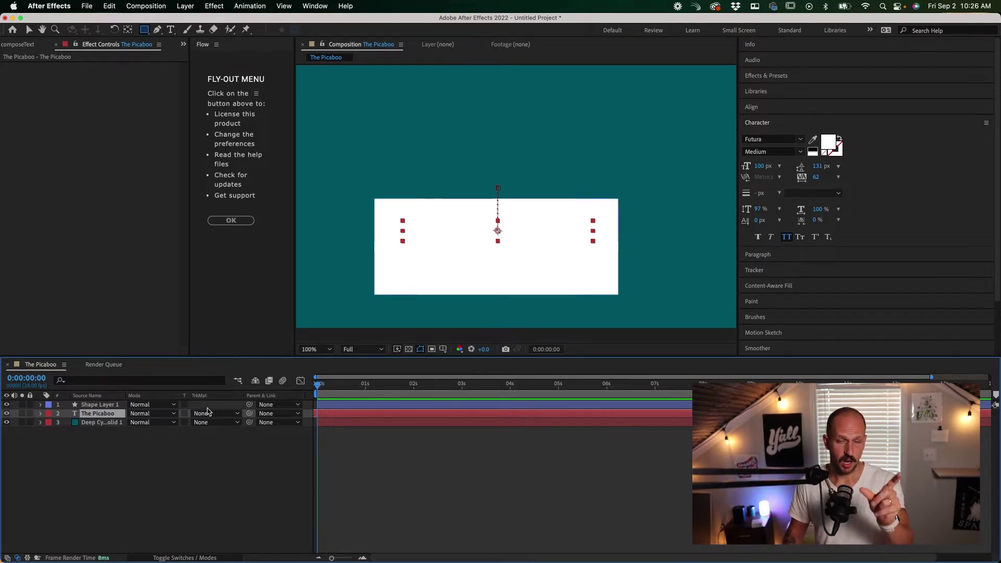
left_click(184, 558)
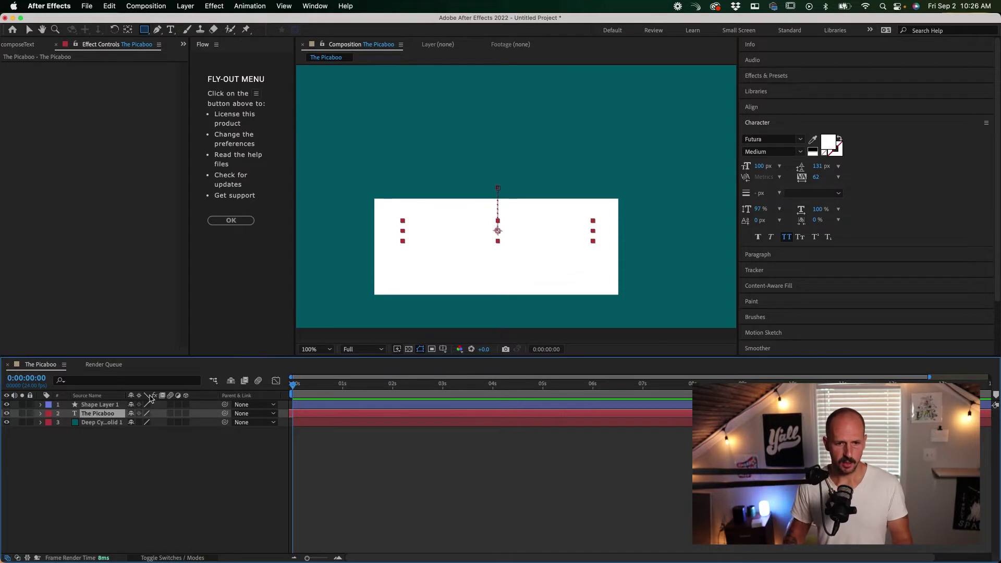
left_click(186, 557)
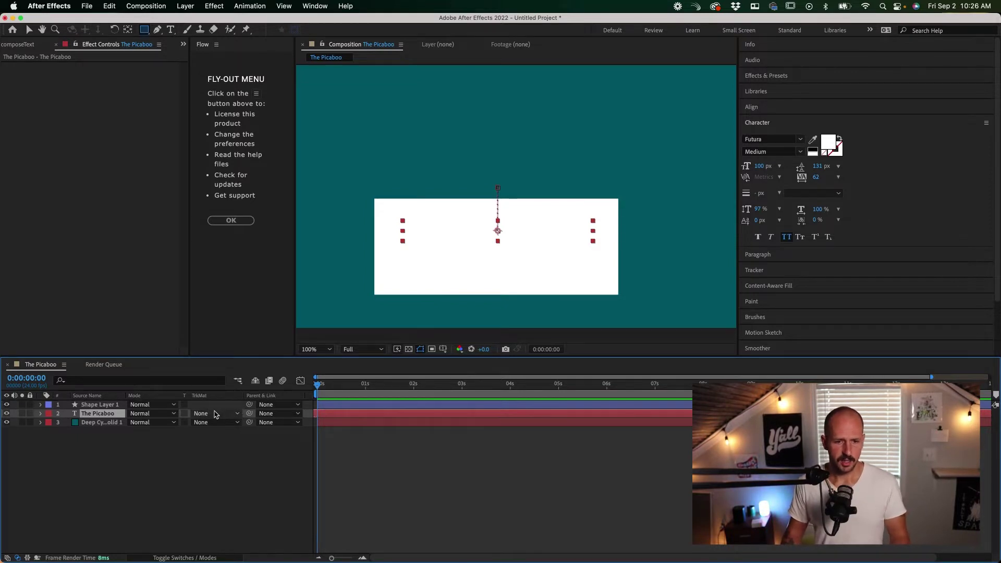
left_click(214, 413)
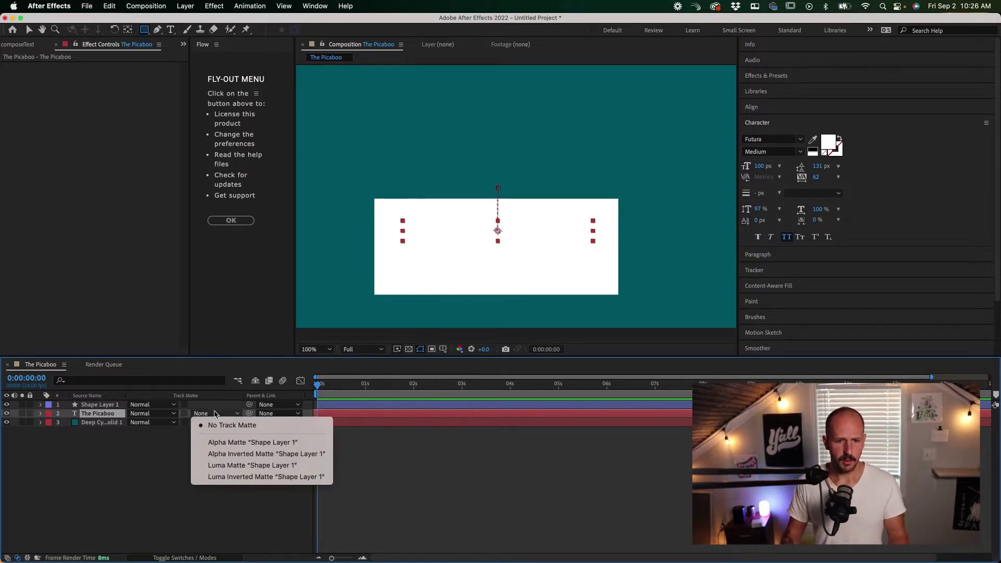
left_click(253, 441)
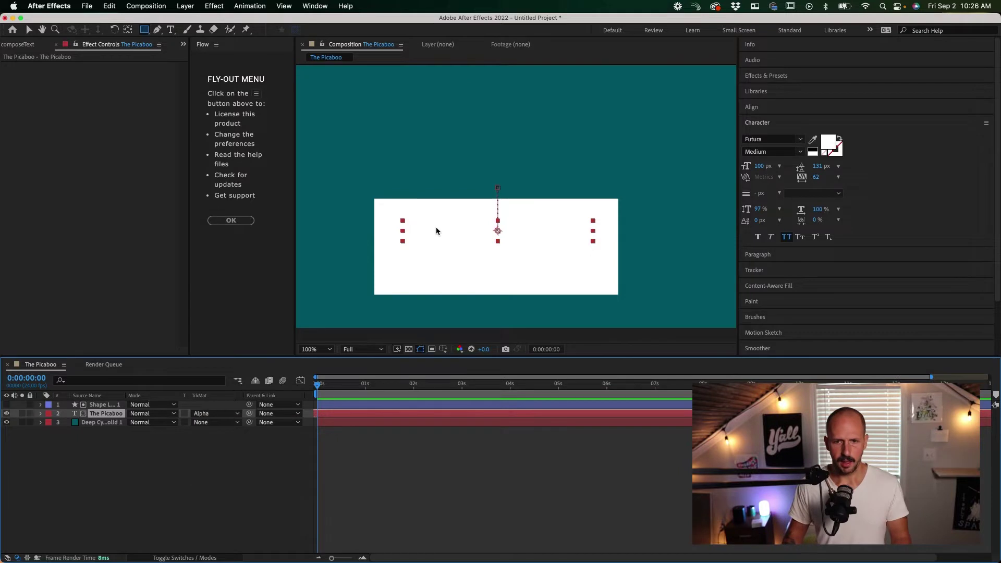
mouse_move(317, 386)
left_mouse_down()
mouse_move(360, 390)
mouse_move(303, 390)
left_mouse_up()
left_click(348, 406)
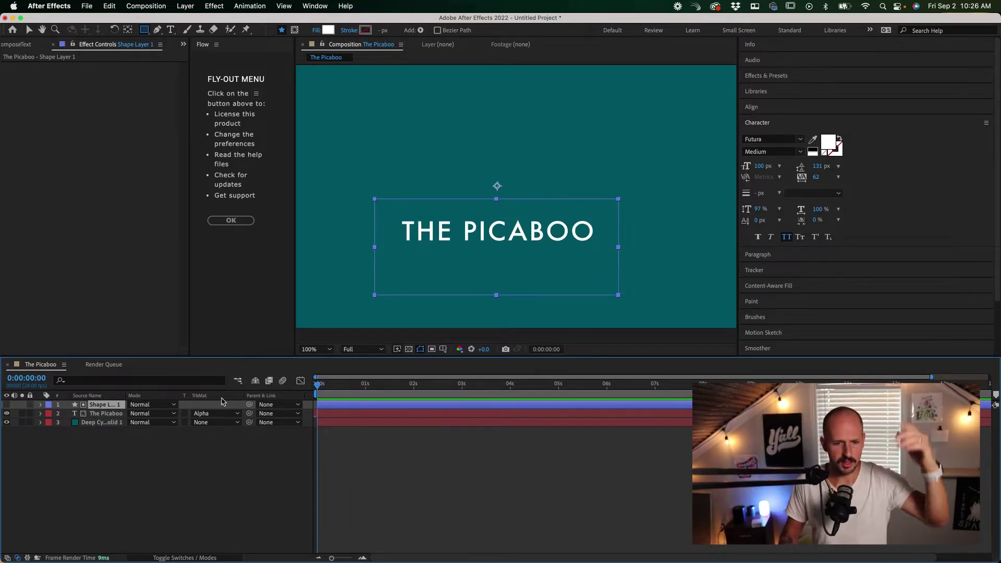
Set The Picaboo layer's track matte to Alpha Inverted Matte "Shape Layer 1".
left_click(208, 413)
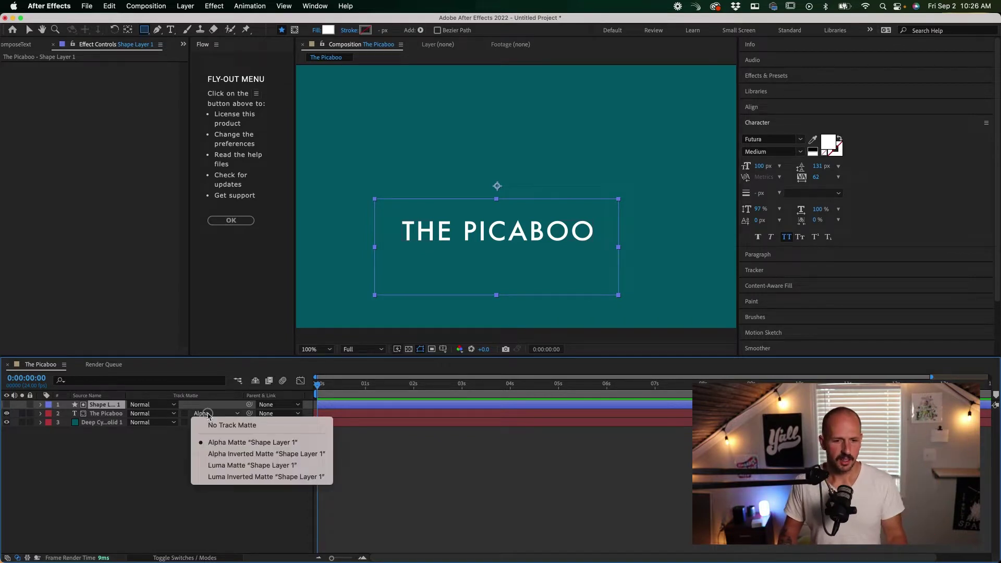
left_click(218, 454)
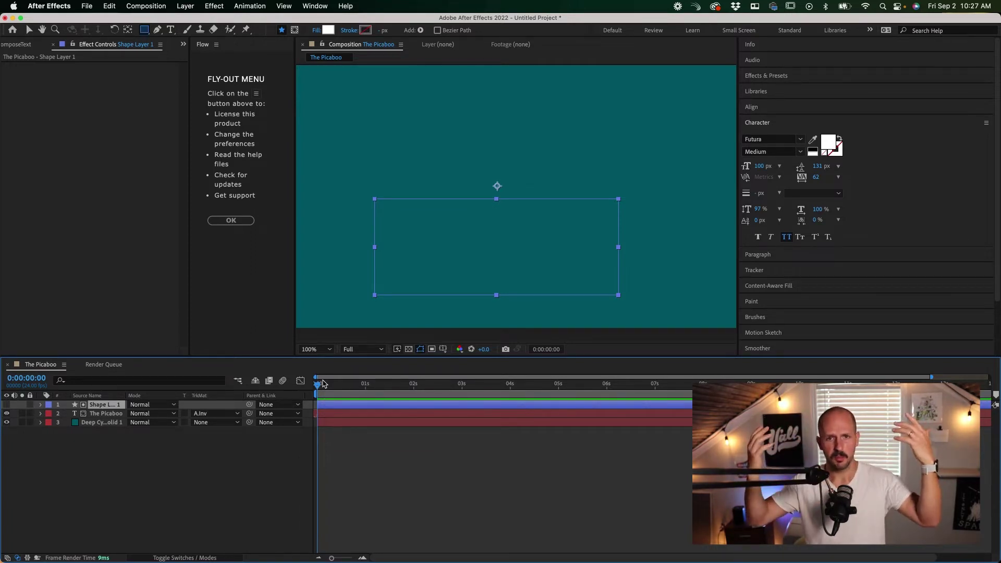
left_click(339, 412)
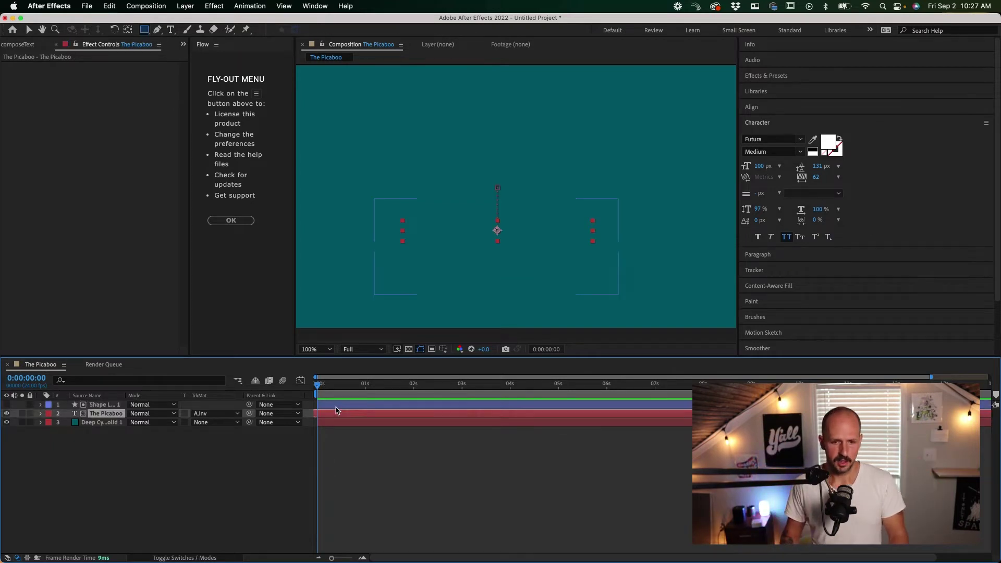
left_click(336, 405)
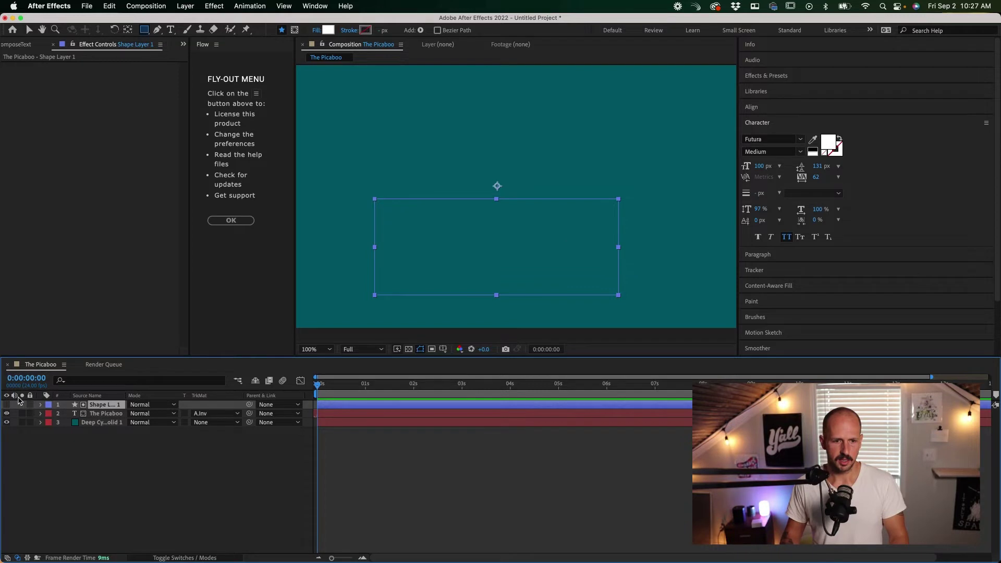
left_click(101, 414)
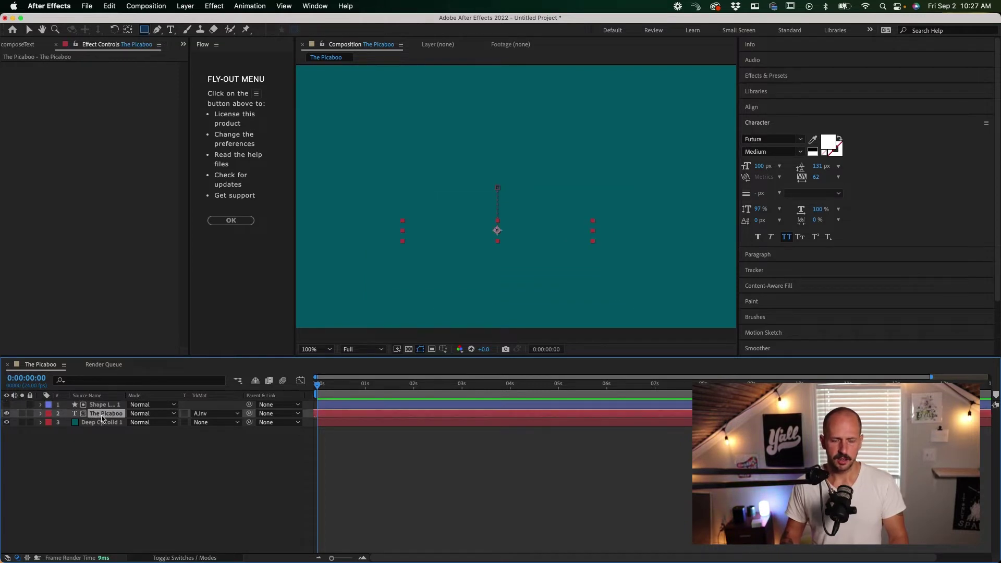
Play the composition from the start twice to check how the matte reveals the text.
key("space")
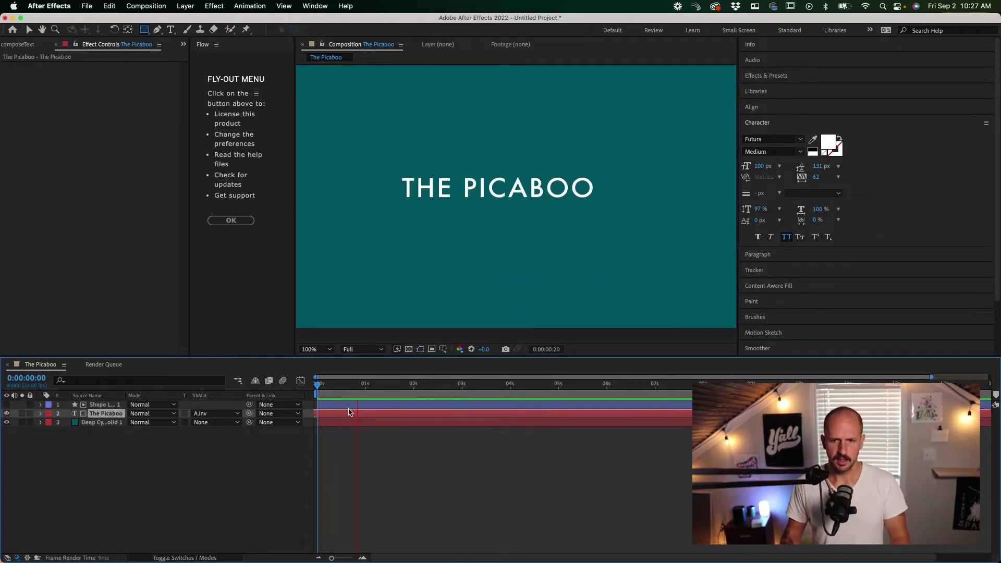
key("space")
left_click_drag(358, 385, 316, 386)
left_click(317, 384)
key("space")
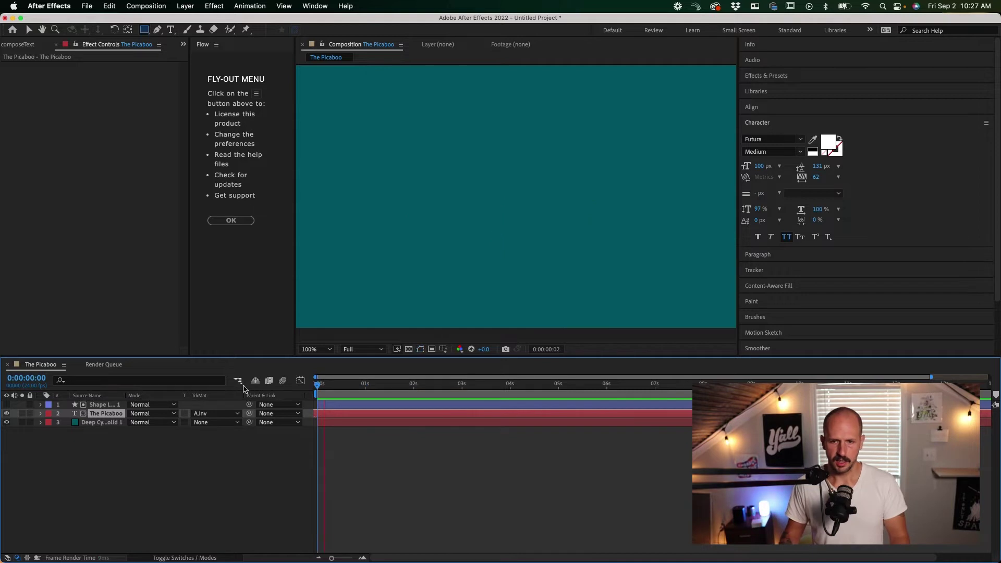
key("space")
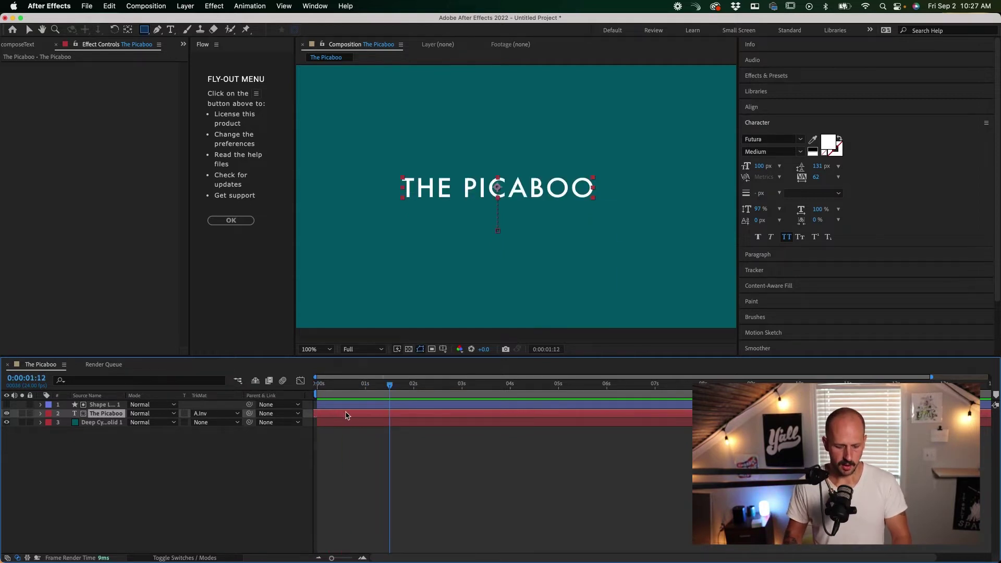
Apply Easy Ease to both Position keyframes of The Picaboo text layer.
key("u")
left_click_drag(350, 434, 314, 418)
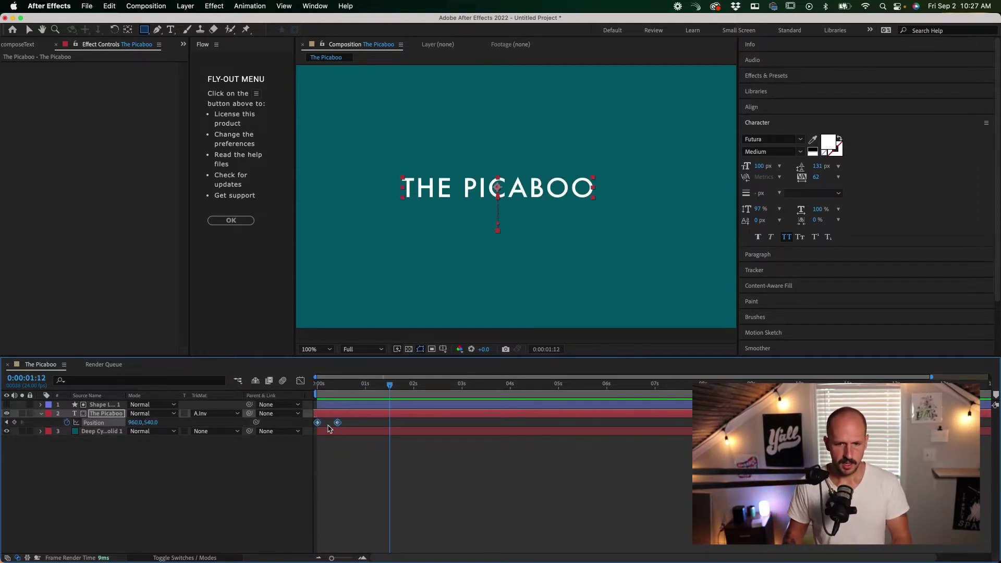
right_click(338, 425)
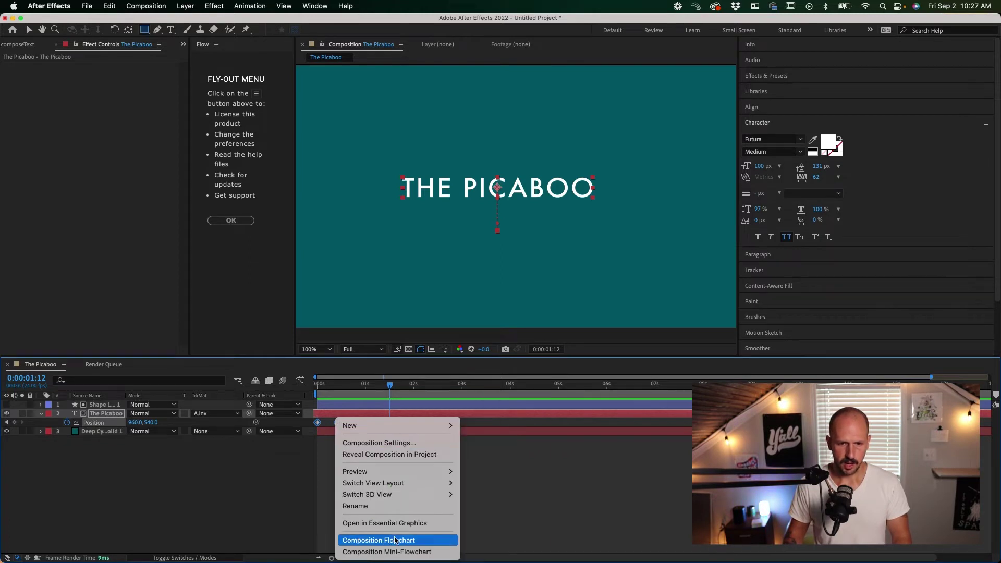
key("Escape")
right_click(336, 422)
mouse_move(405, 553)
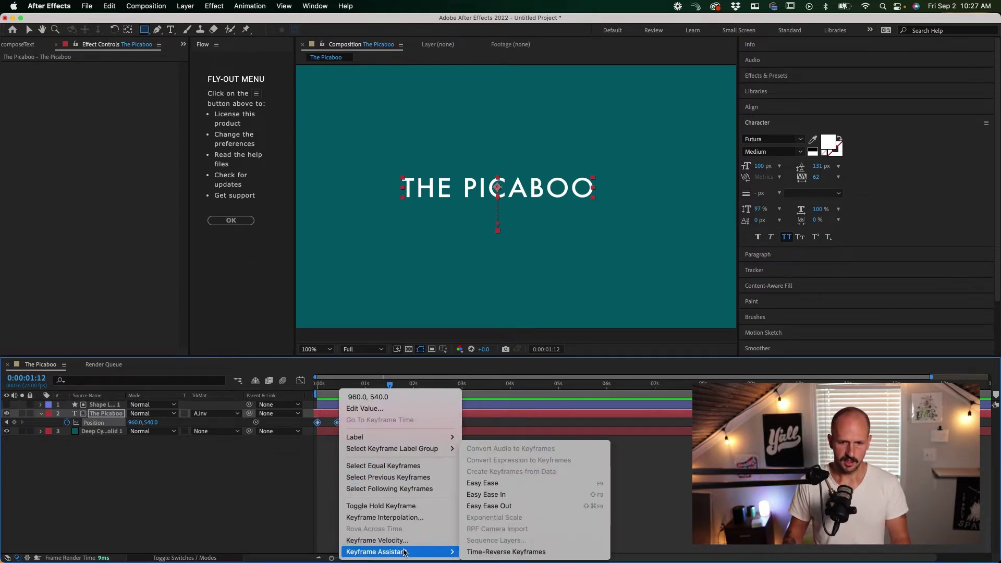
left_click(503, 483)
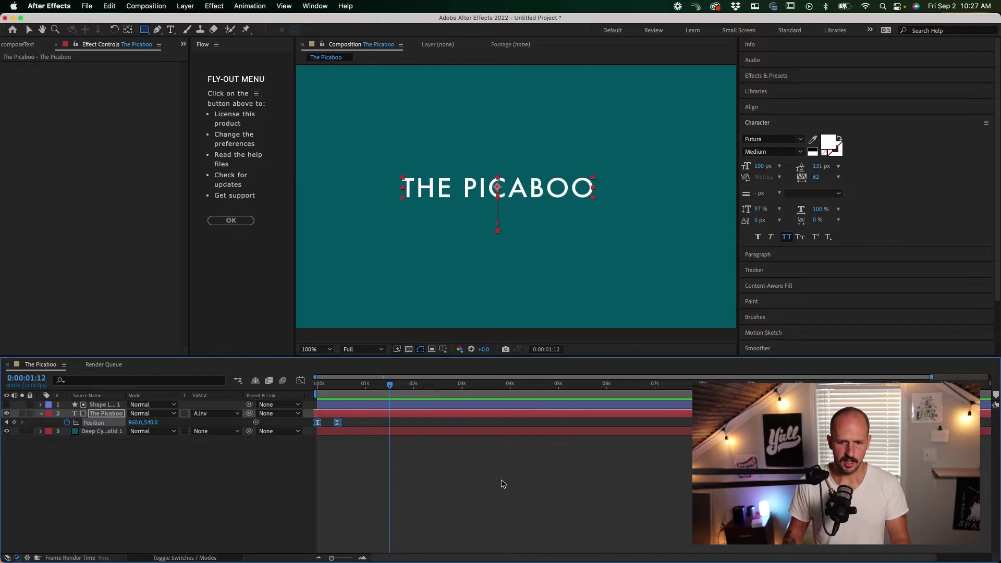
Play The Picaboo composition from the start to check the eased text rise.
key("Home")
key("space")
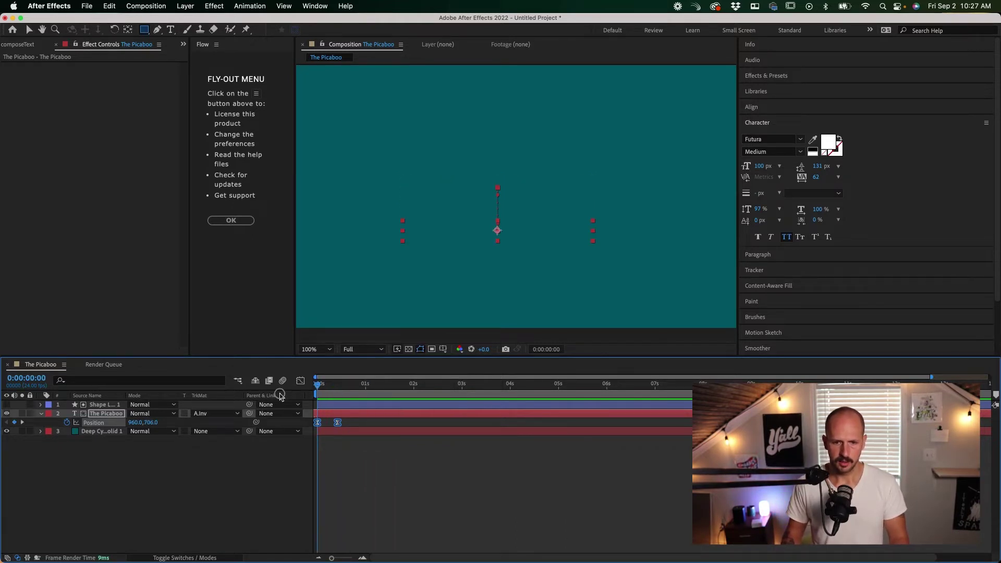
key("space")
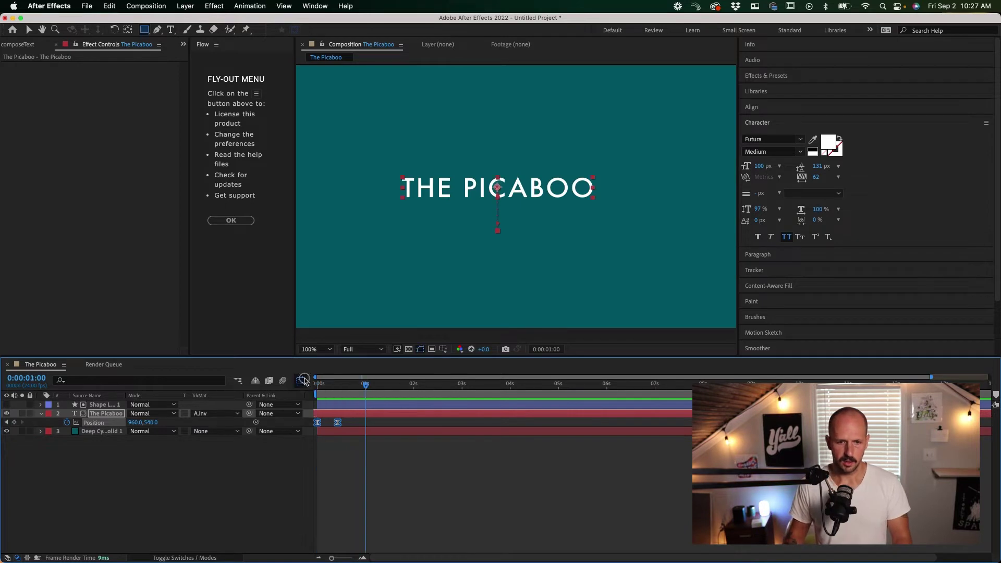
left_click(300, 380)
left_click(303, 381)
key("Home")
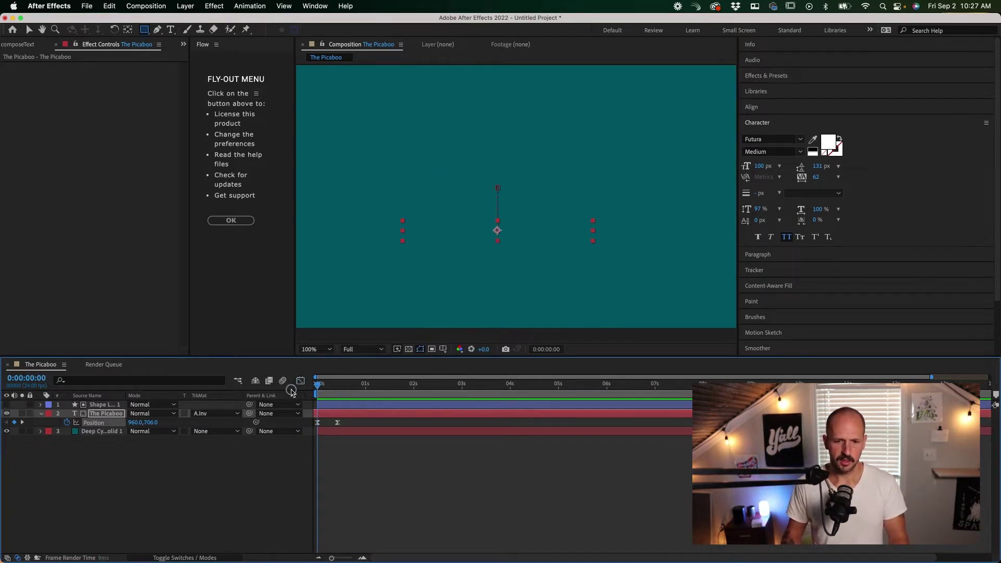
key("space")
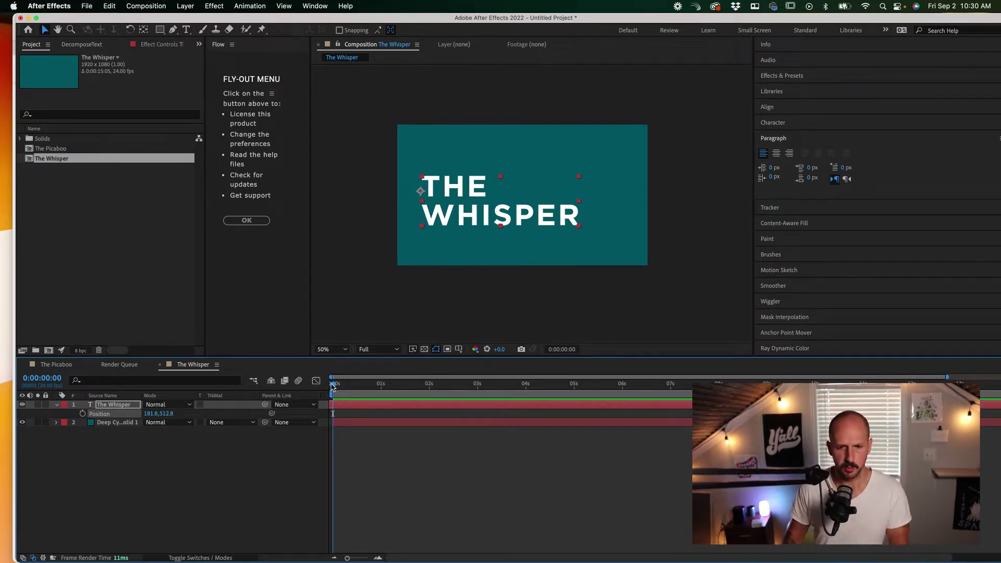
Add a Position keyframe to The Whisper text layer at the start and shift it 10 frames later.
key("super+shift+a")
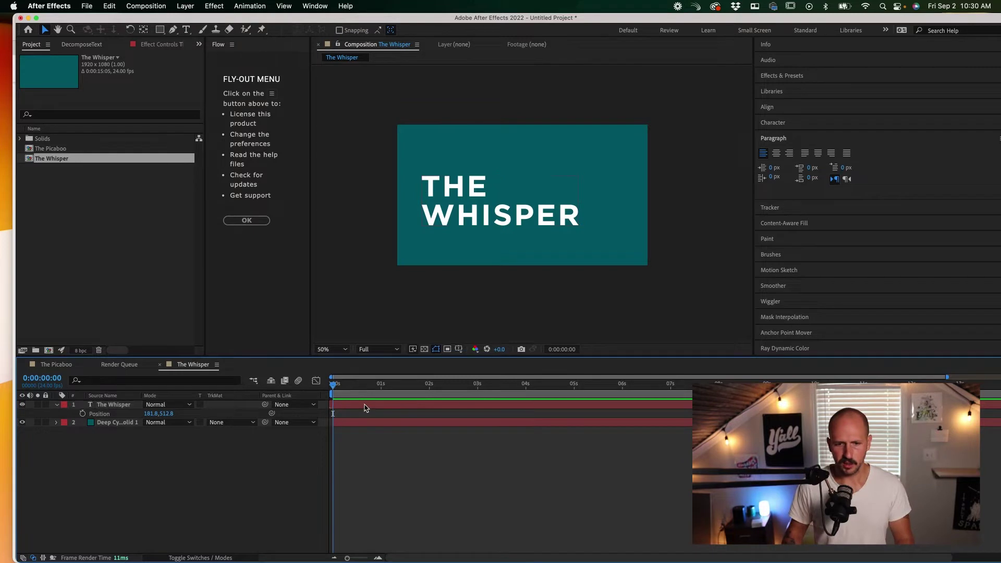
left_click(365, 408)
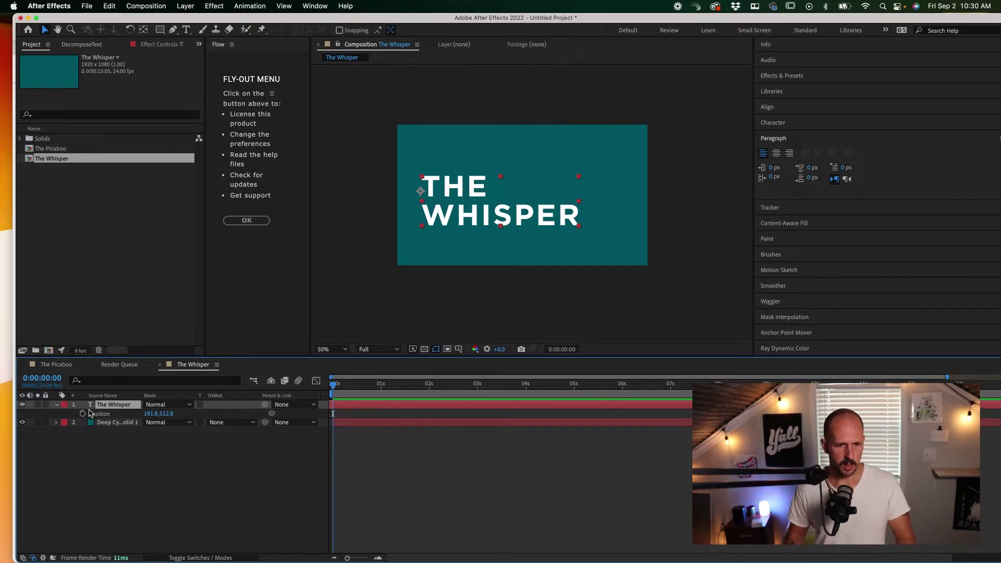
key("super+shift+a")
left_click(57, 405)
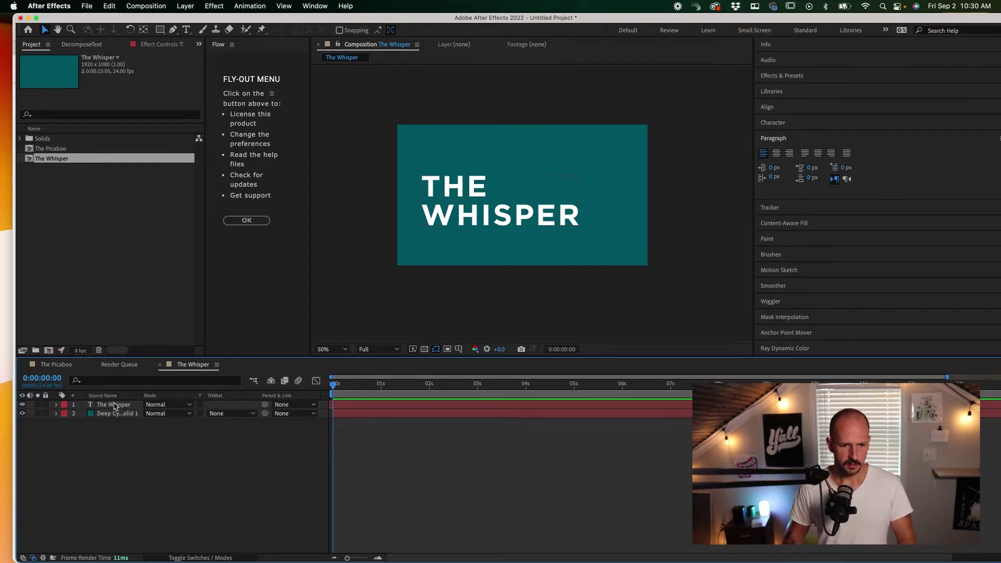
left_click(114, 405)
key("p")
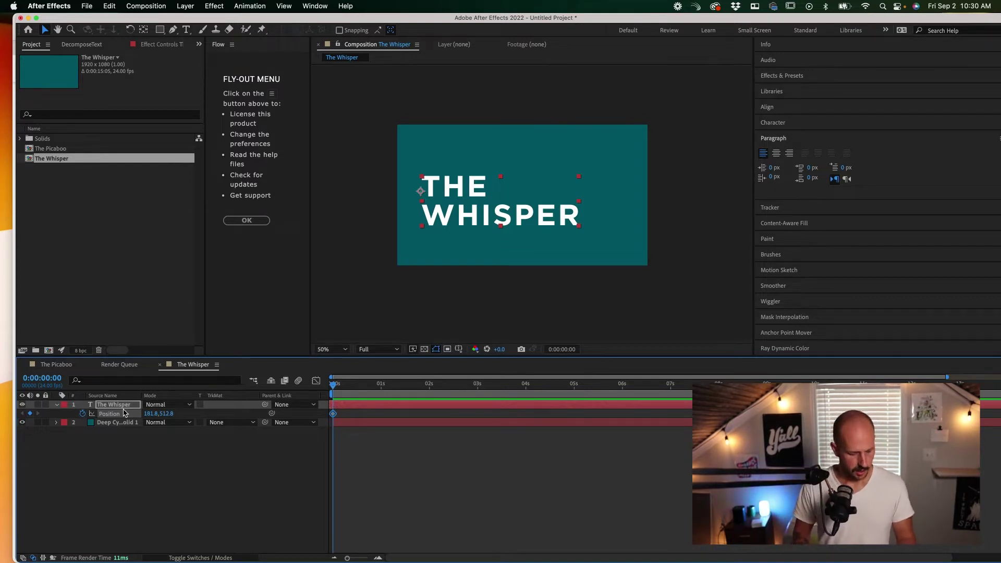
key("alt+shift+Right")
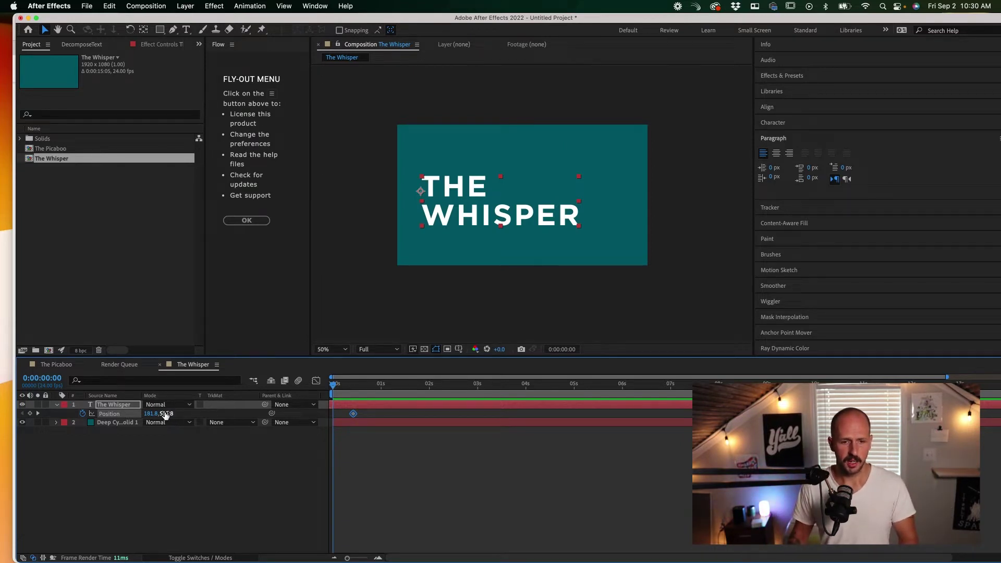
Set The Whisper's Y position to about 711.8 at the first frame and preview the rise.
left_click_drag(166, 413, 268, 413)
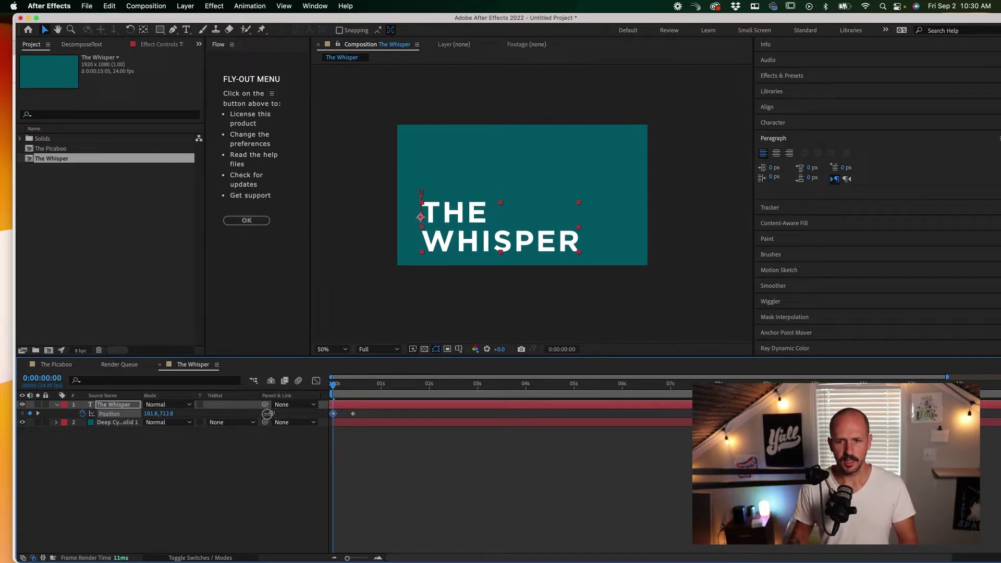
key("space")
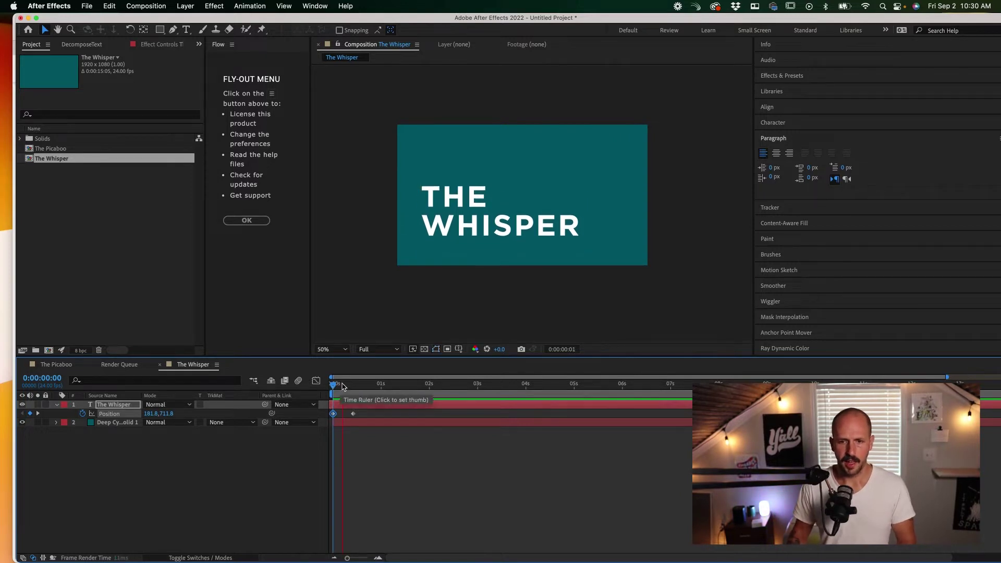
key("space")
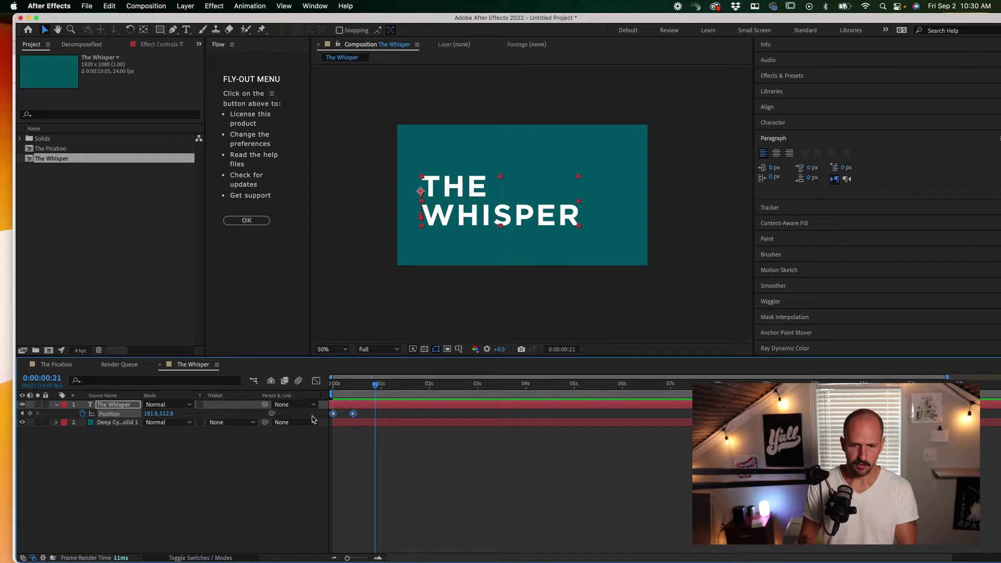
Apply Easy Ease to both Position keyframes of The Whisper and preview the motion from the start.
key("F9")
key("Home")
key("space")
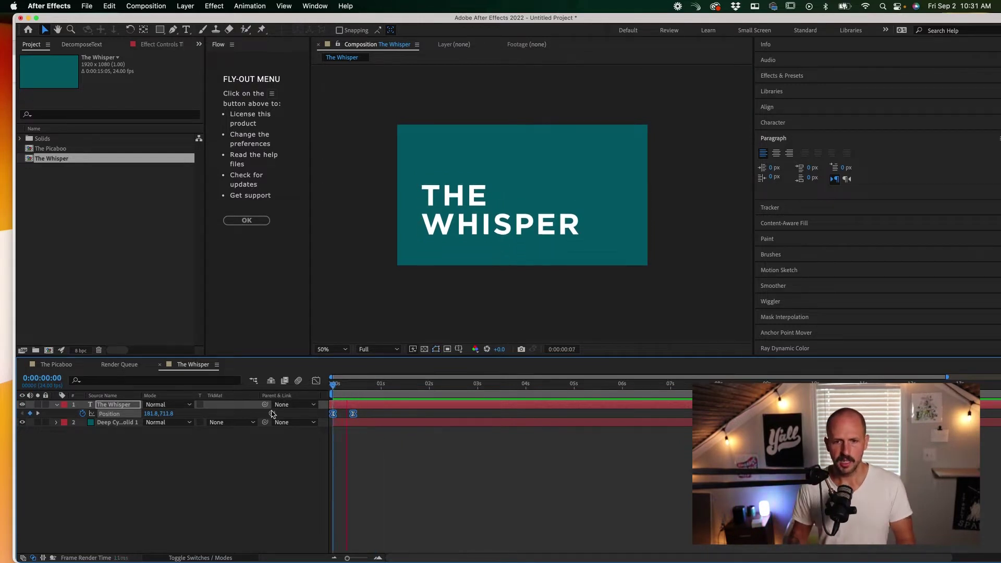
key("space")
key("space")
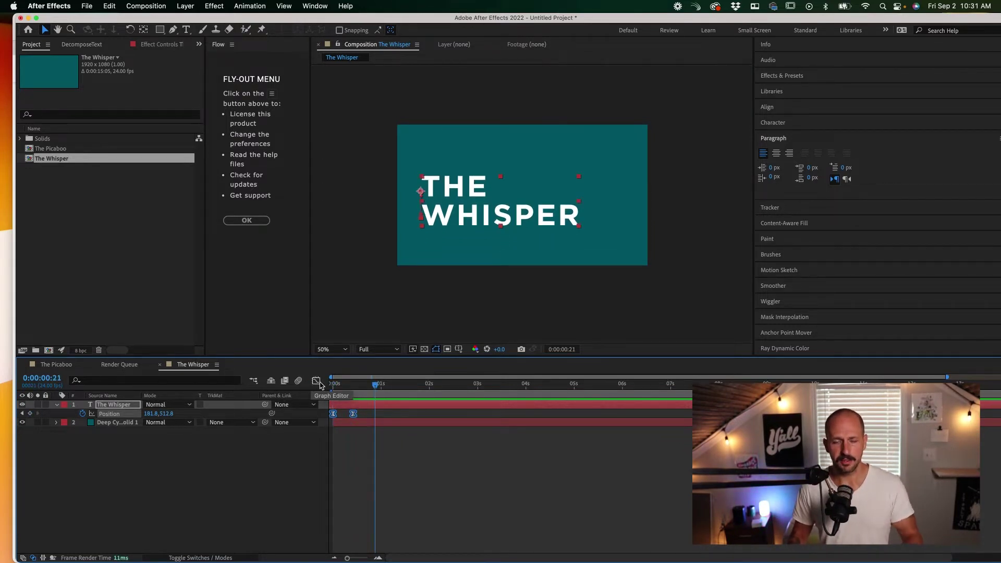
key("Home")
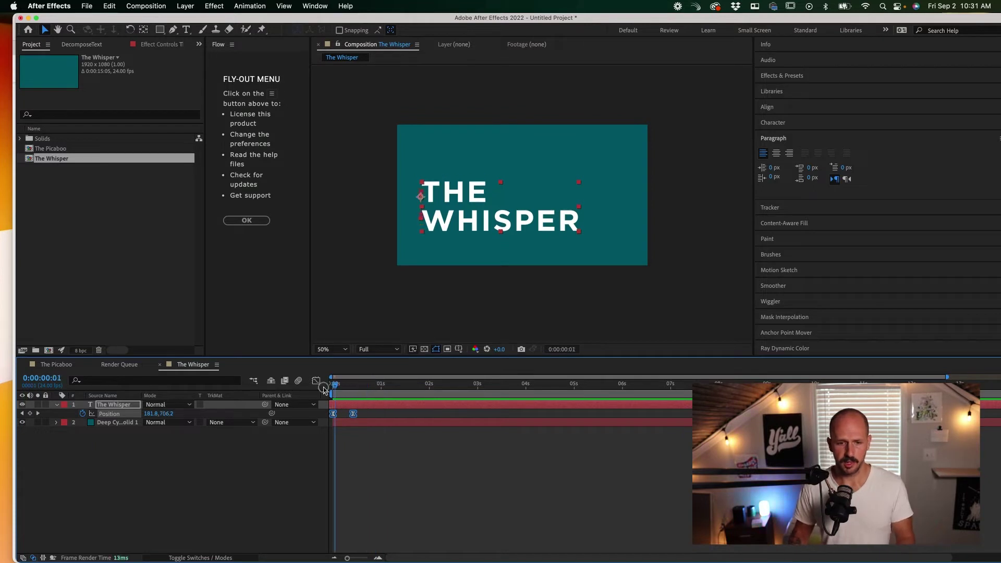
key("space")
key("space")
left_click_drag(359, 389, 352, 389)
Apply Flow's cubicOut curve to The Whisper's Position keyframes and preview the motion from the start.
left_click(246, 220)
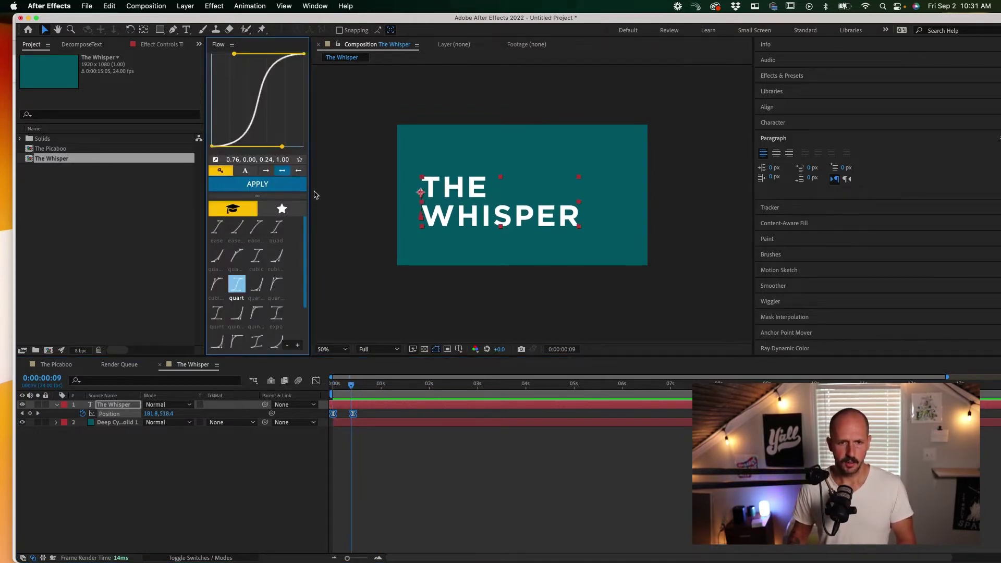
left_click_drag(312, 193, 399, 198)
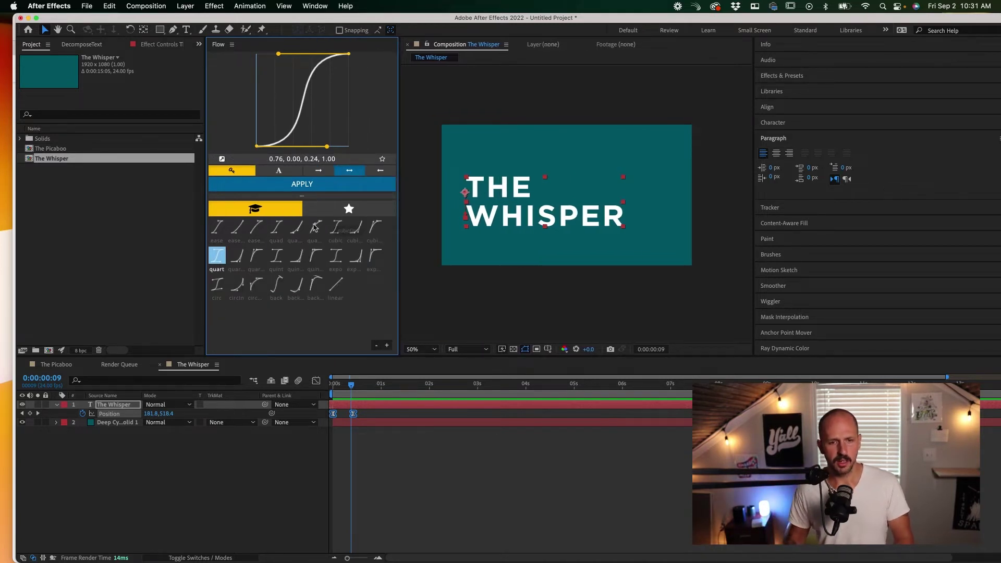
left_click(375, 227)
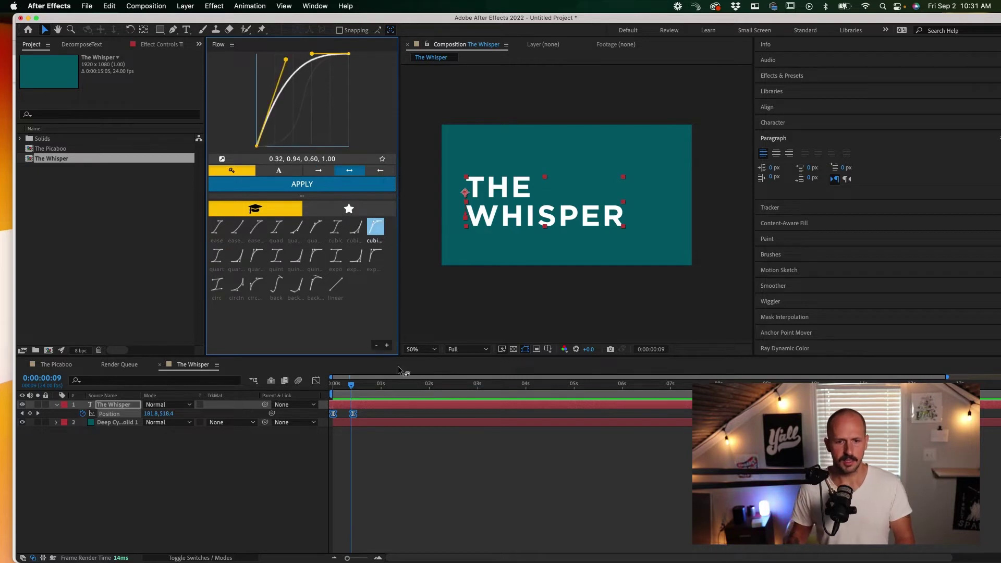
left_click(317, 186)
left_click_drag(351, 386, 295, 390)
key("space")
key("space")
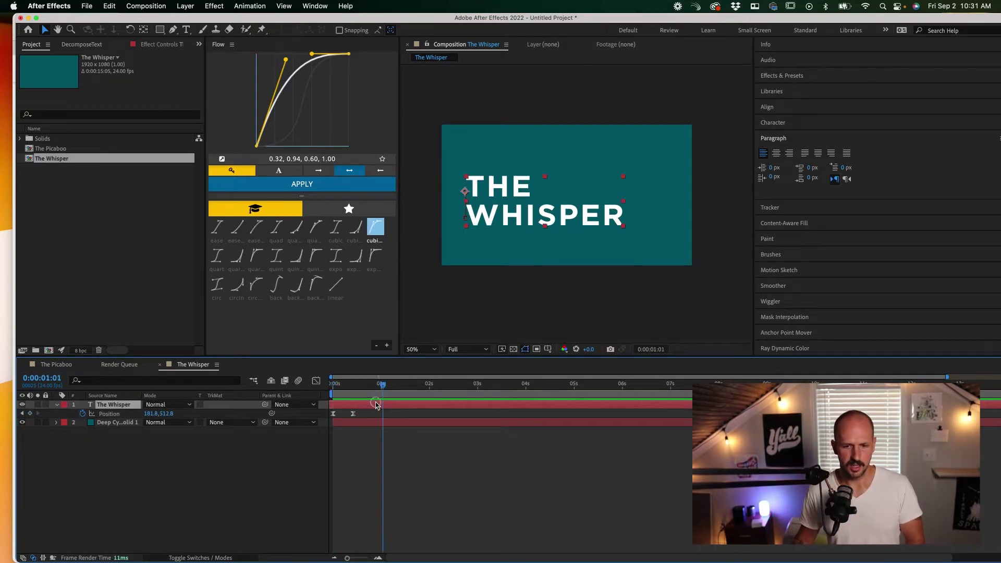
key("space")
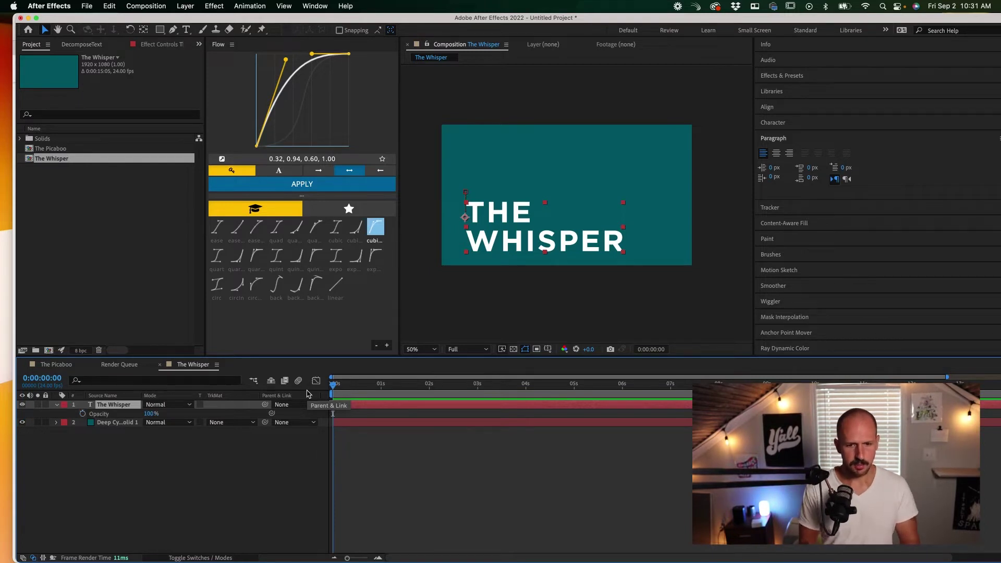
Keyframe The Whisper's Opacity from 0% at the first frame to 100% about five frames in.
key("t")
left_click(82, 413)
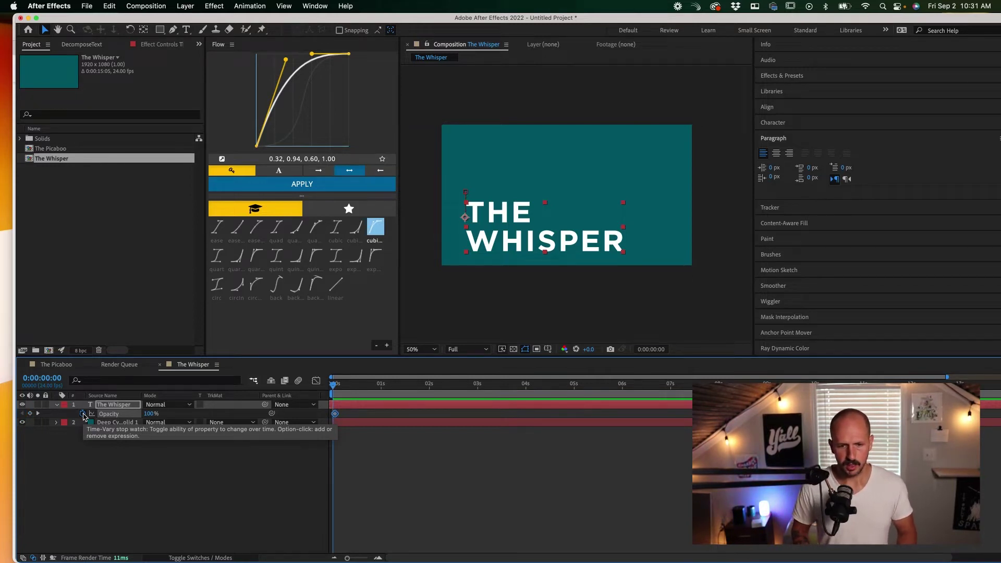
key("alt+Right")
key("alt+Right")
left_click(152, 413)
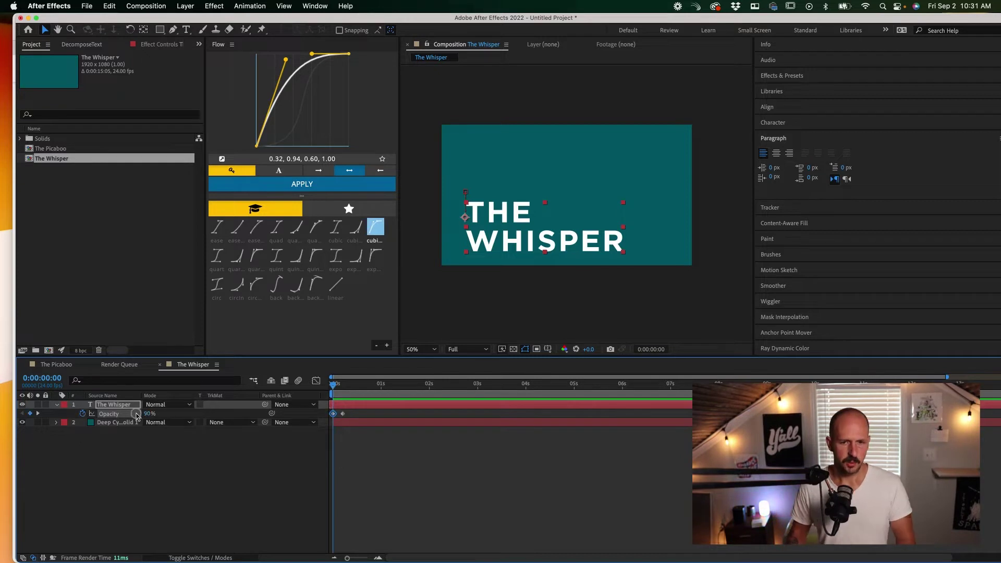
type("0")
key("Return")
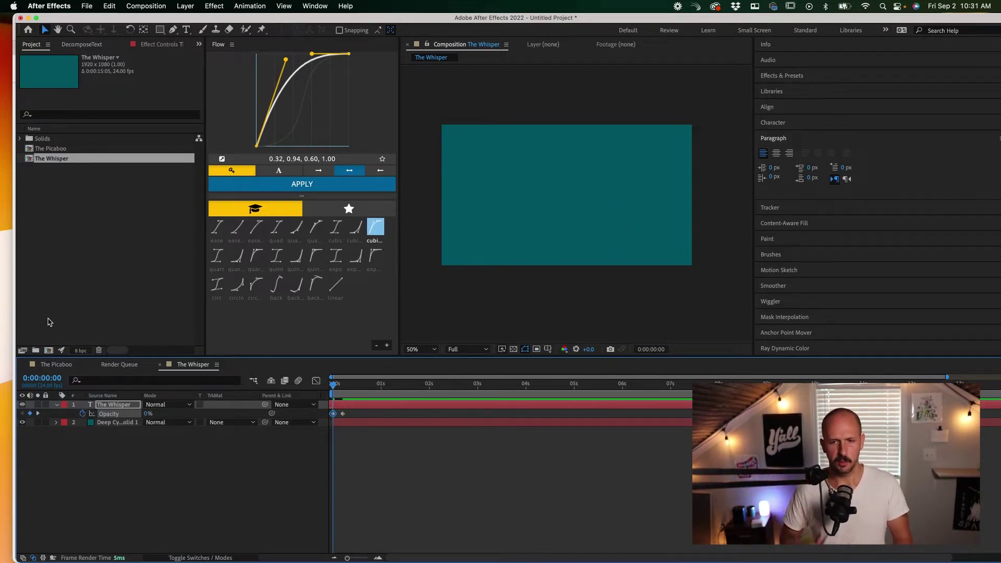
Play The Whisper composition from the start twice to check the combined fade and rise.
key("space")
key("space")
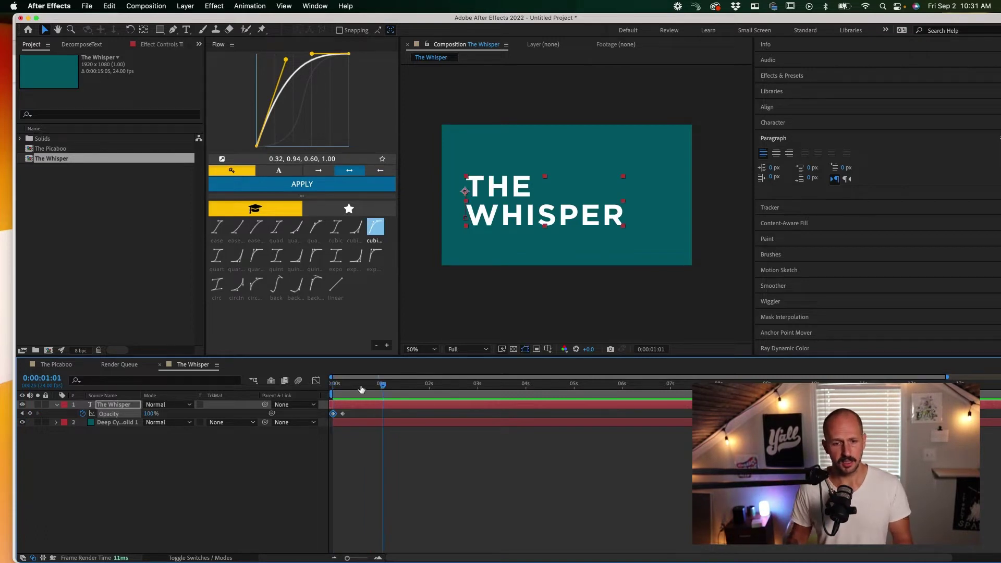
left_click_drag(361, 389, 329, 388)
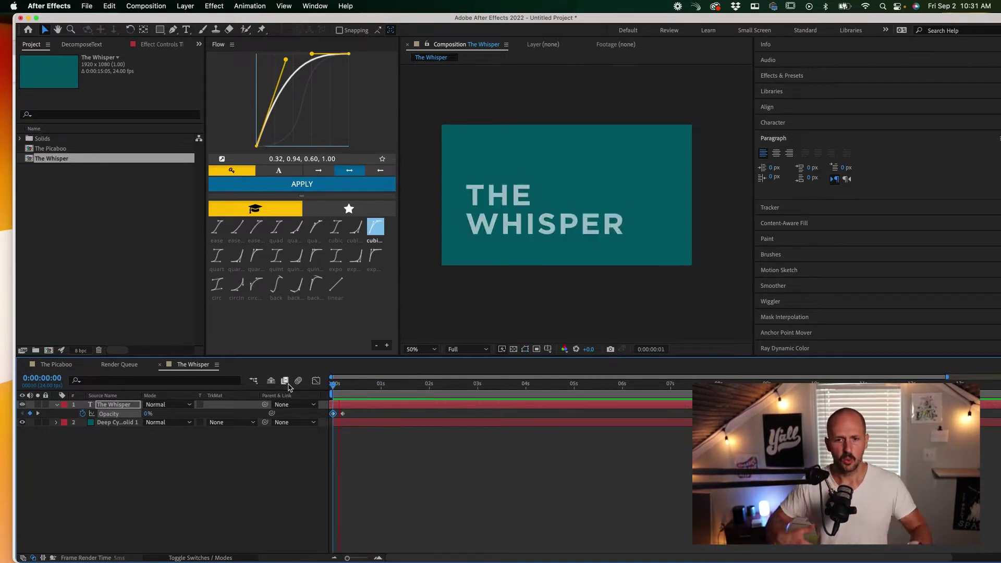
key("space")
key("space")
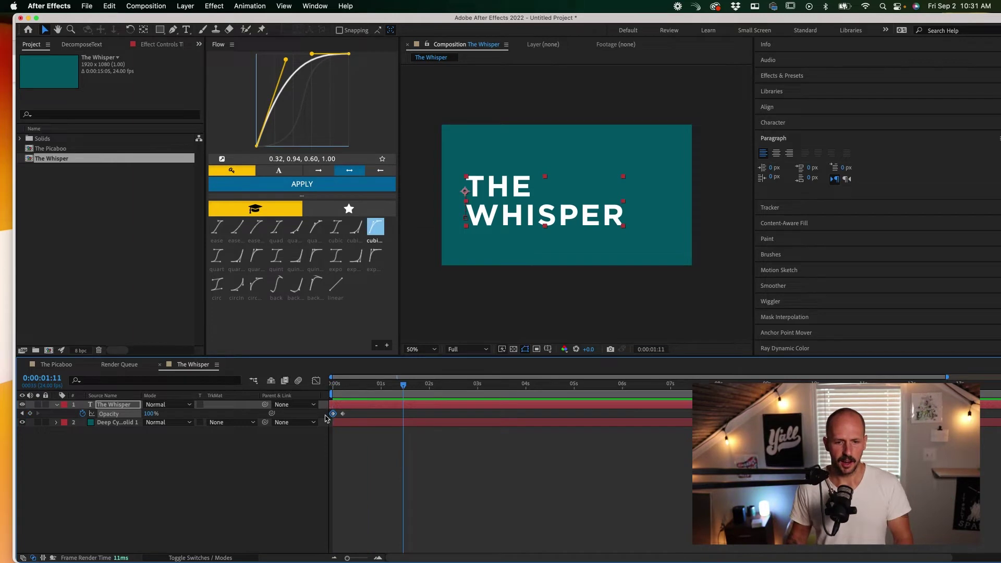
Move The Whisper's end keyframes later together, Position to about 0:00:01:01 and Opacity to about 0:00:00:20.
left_click(359, 402)
key("u")
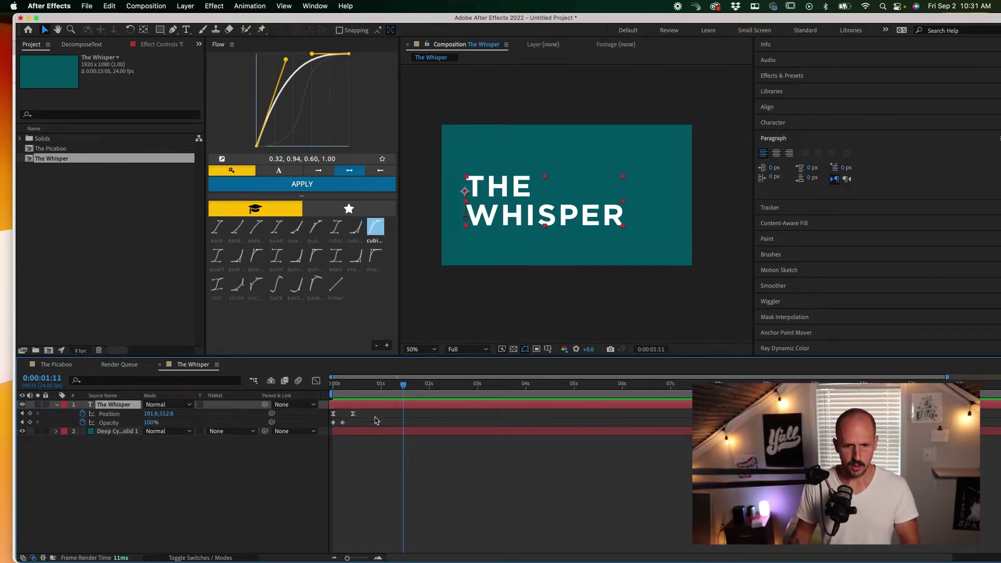
mouse_move(369, 411)
left_mouse_down()
mouse_move(338, 425)
mouse_move(348, 416)
mouse_move(383, 417)
left_mouse_up()
left_click(342, 422, "shift")
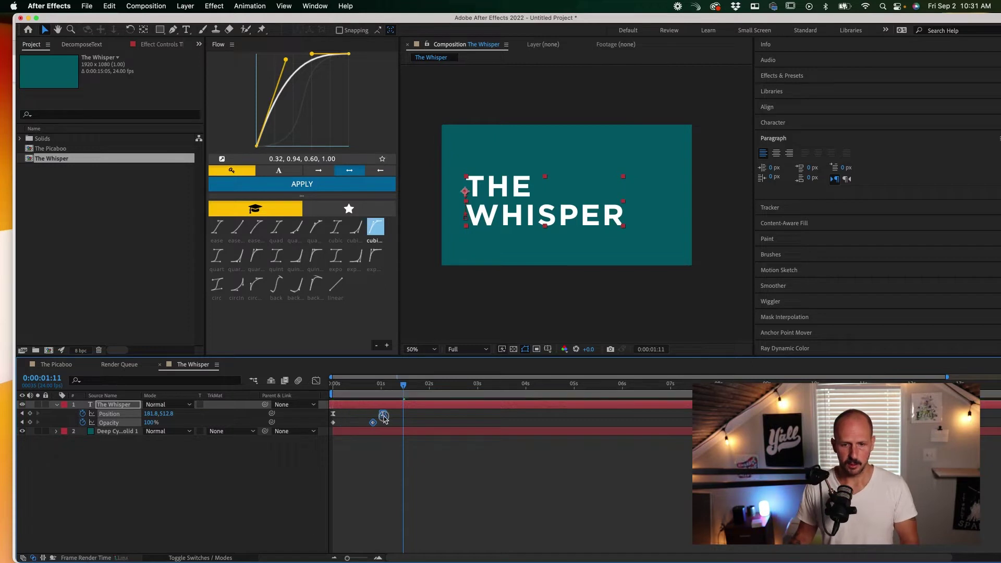
Play The Whisper composition from the start twice to check the slower reveal.
key("Home")
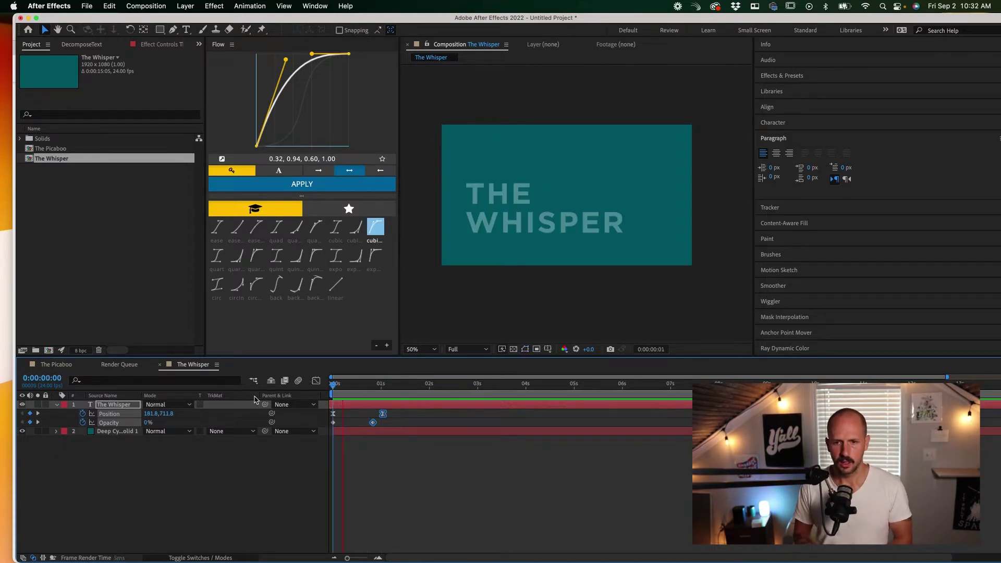
key("space")
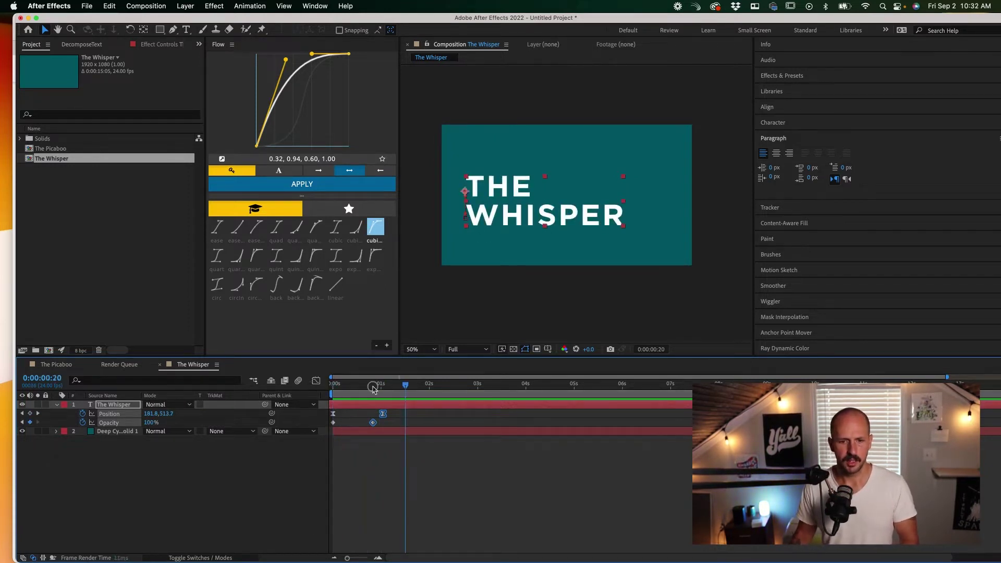
key("Home")
key("space")
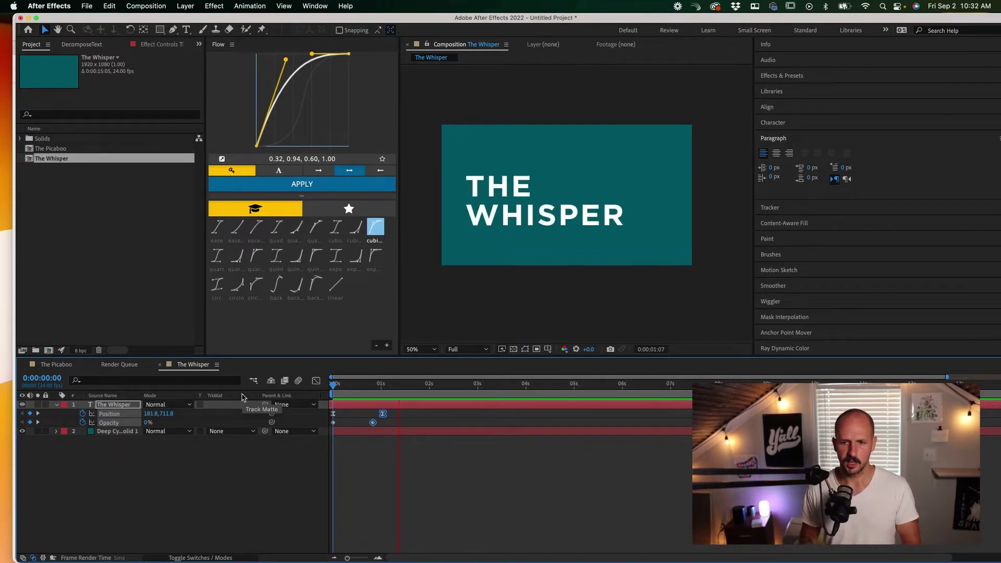
Replay The Whisper composition from the start to review the fade and rise.
key("space")
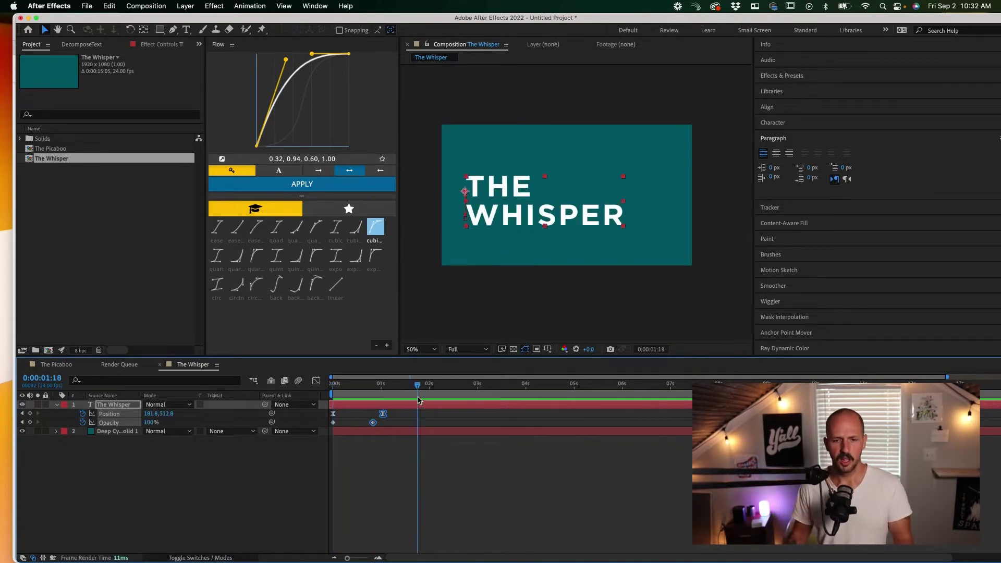
key("Home")
key("space")
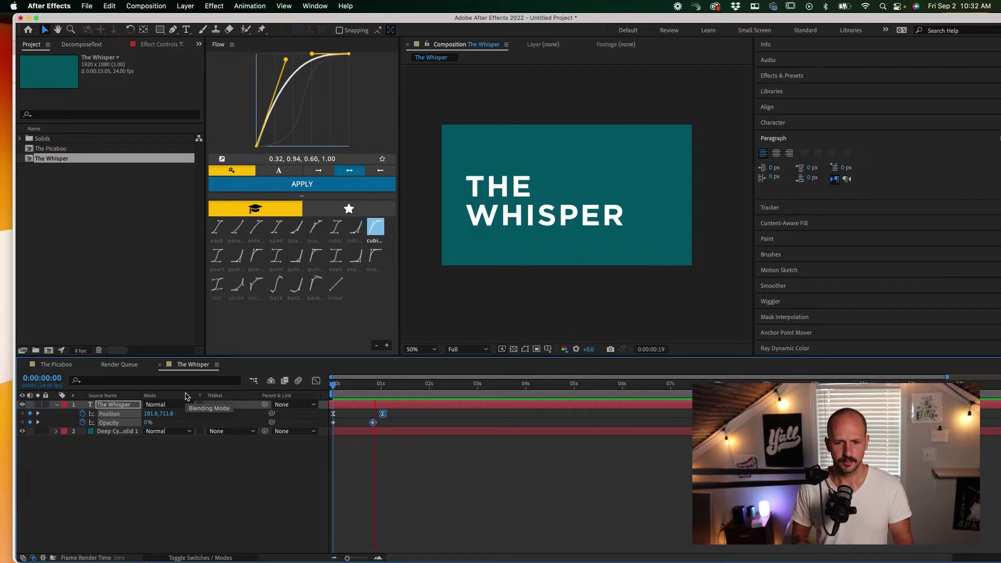
key("space")
Decompose The Whisper text layer into words with DecomposeText, keeping the original position using expressions.
left_click_drag(368, 385, 395, 386)
left_click(403, 408)
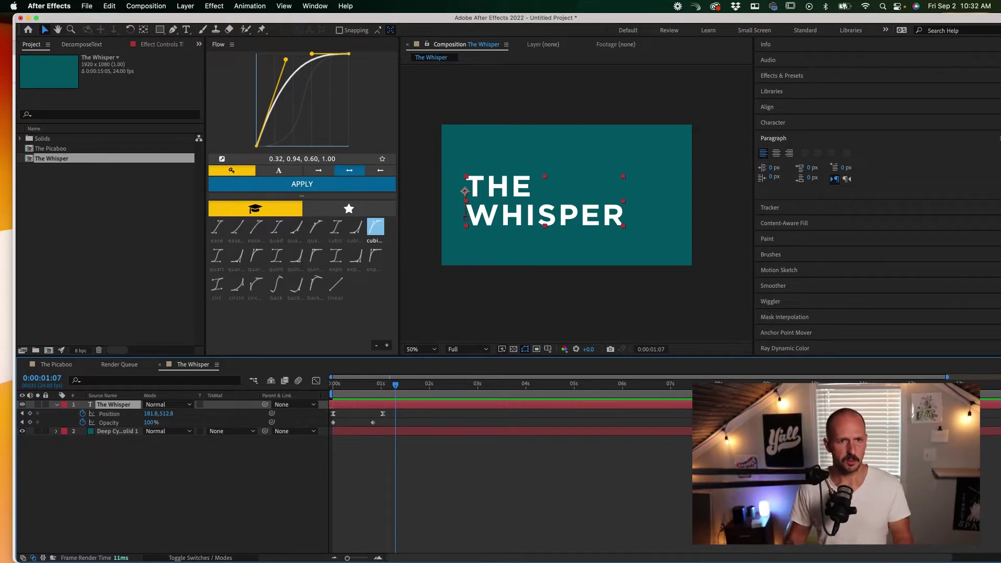
left_click(89, 46)
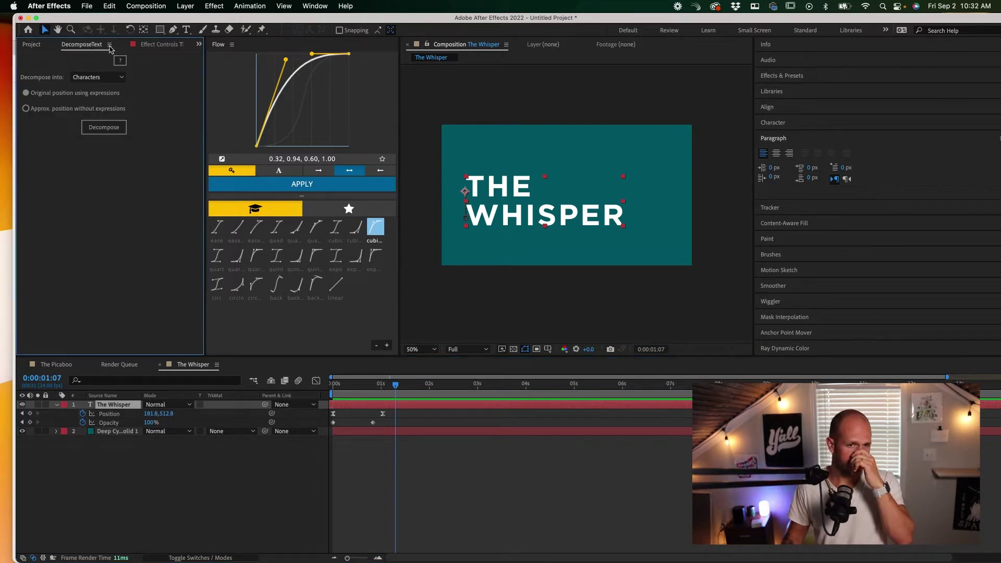
left_click_drag(208, 18, 192, 18)
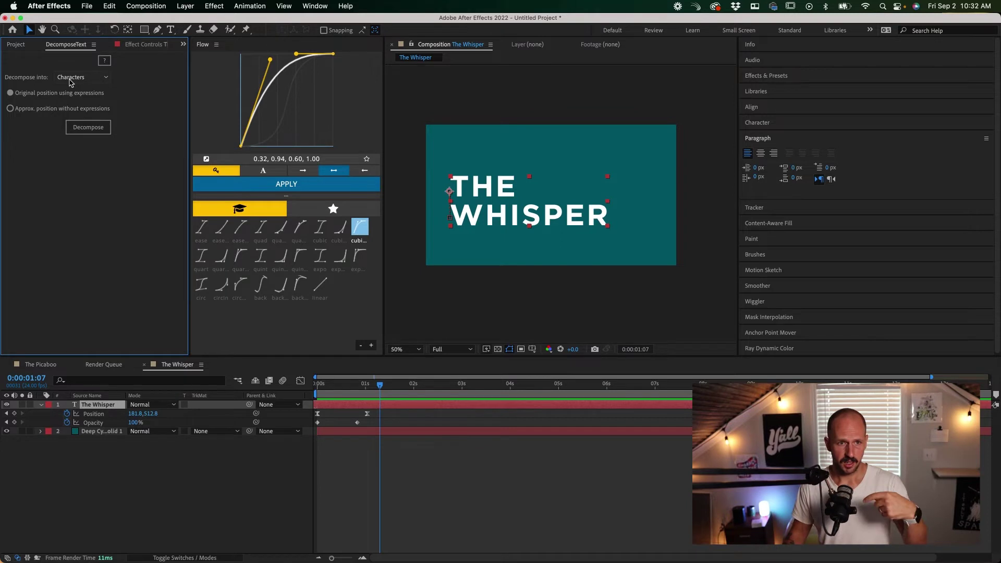
left_click(70, 82)
left_click(89, 98)
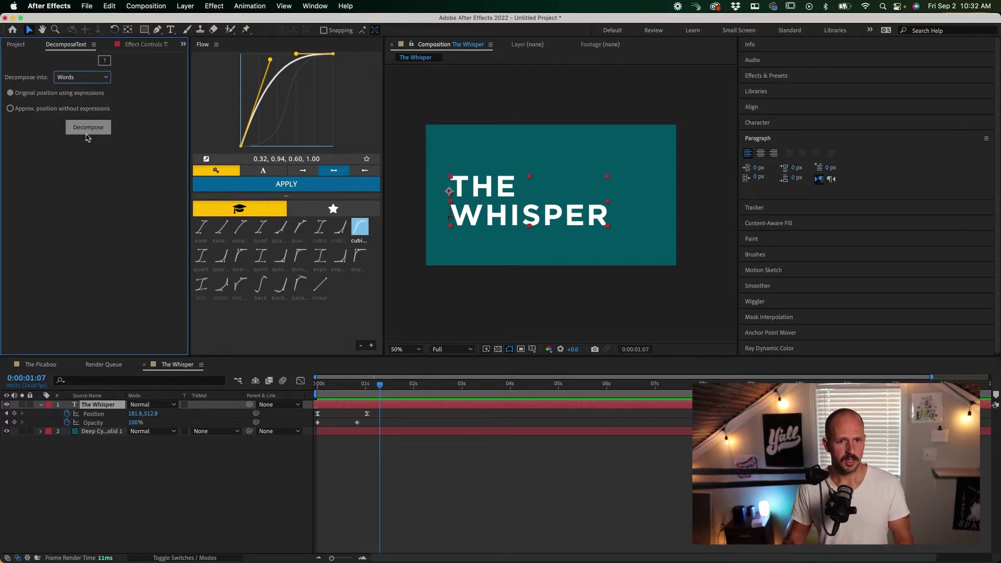
left_click(87, 129)
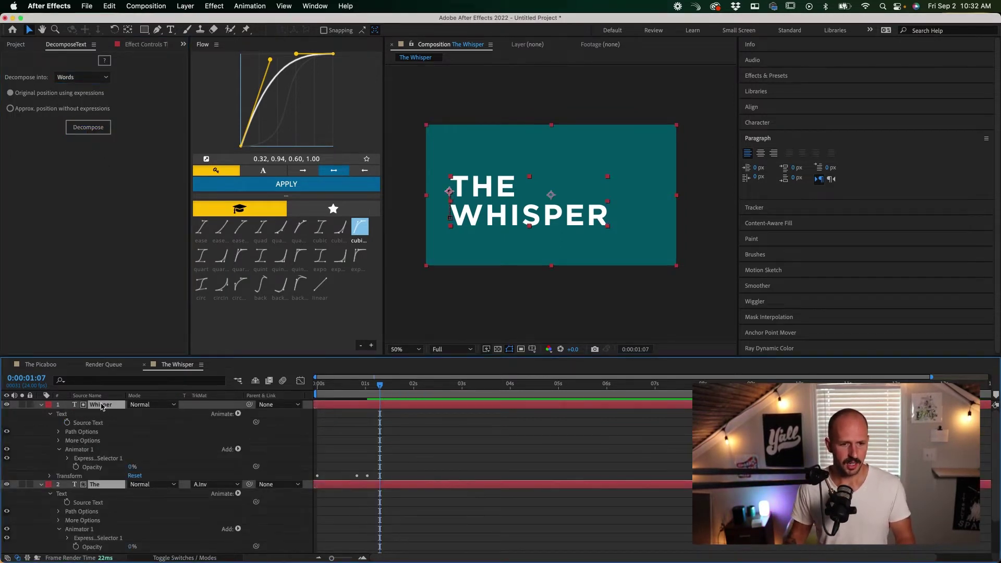
Remove the track mattes from The and The Whisper layers, and place The above Whisper in the layer stack.
left_click(42, 405)
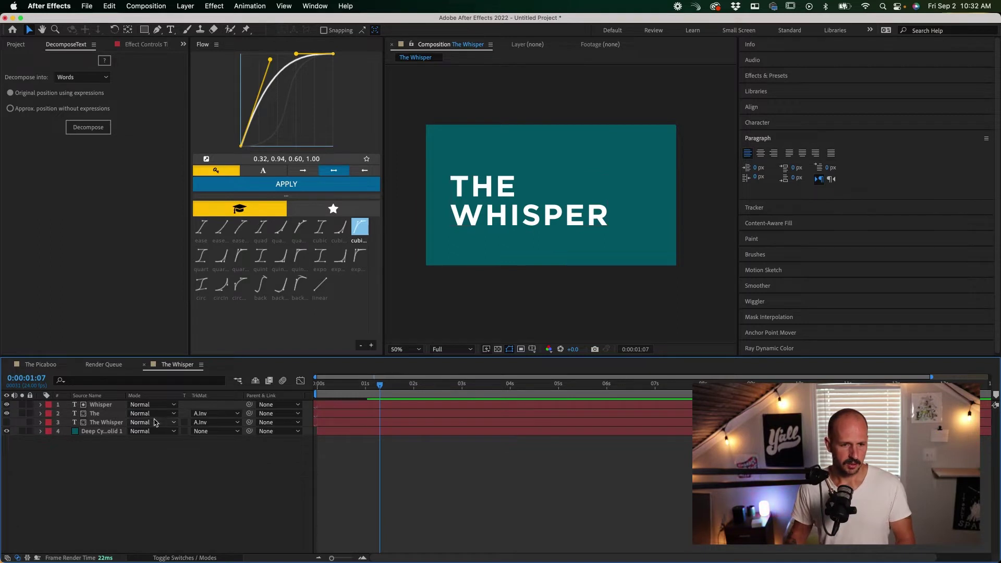
left_click_drag(107, 414, 99, 427)
left_click(211, 414)
left_click(217, 425)
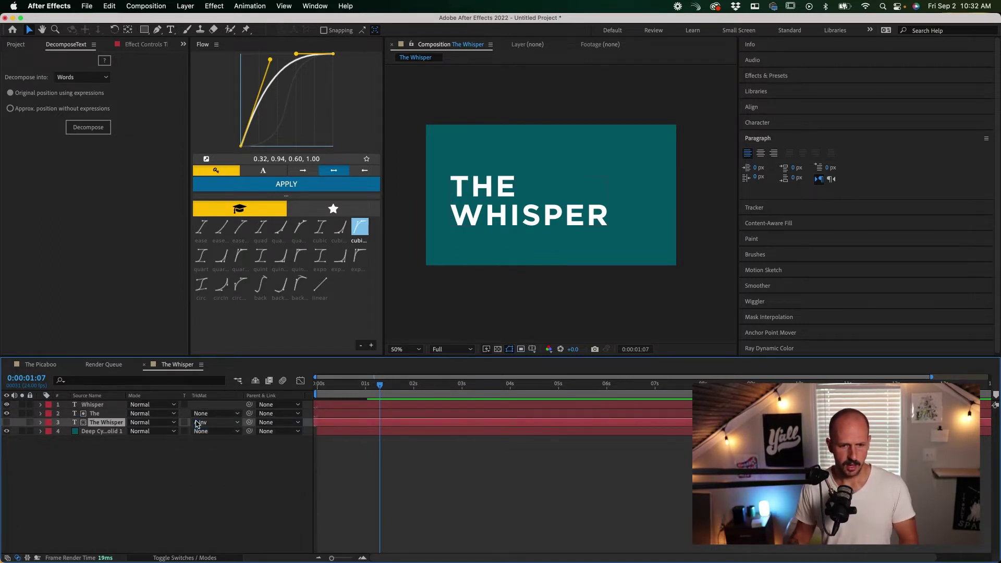
left_click(197, 424)
left_click(214, 429)
left_click(94, 407)
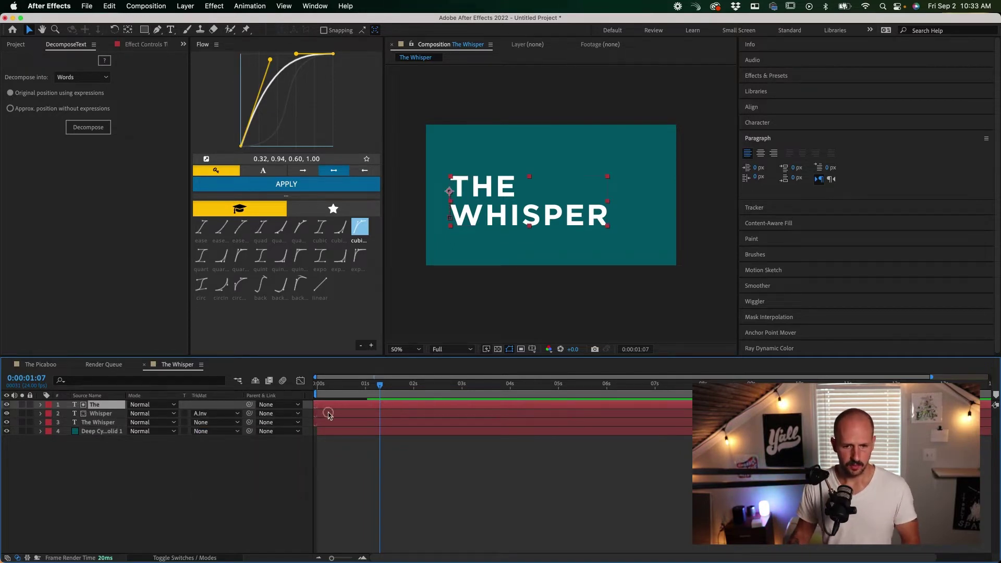
Show the keyframes of the The and Whisper word layers, and shift the Whisper layer about seven frames later.
left_click(328, 414, "shift")
key("u")
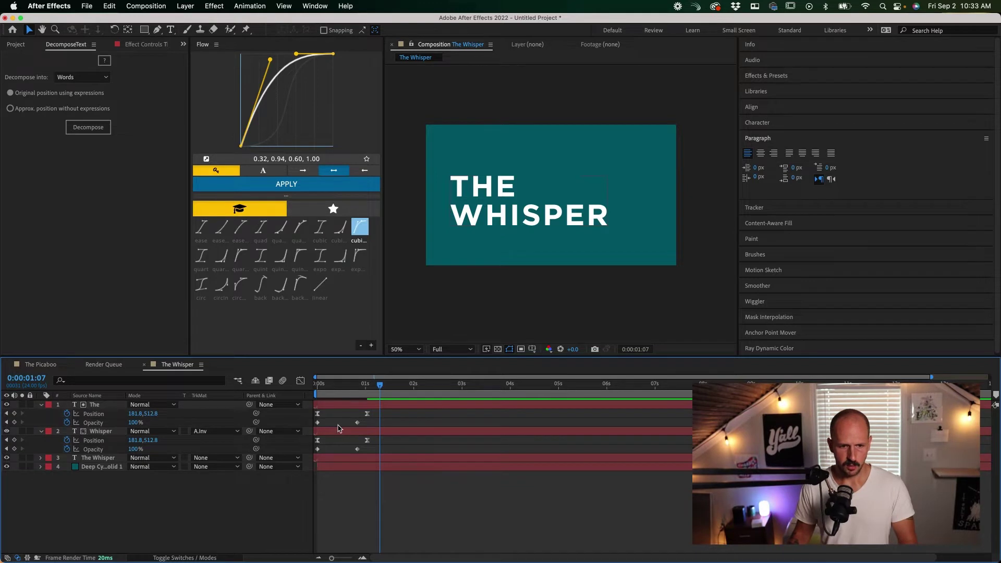
left_click_drag(335, 433, 350, 436)
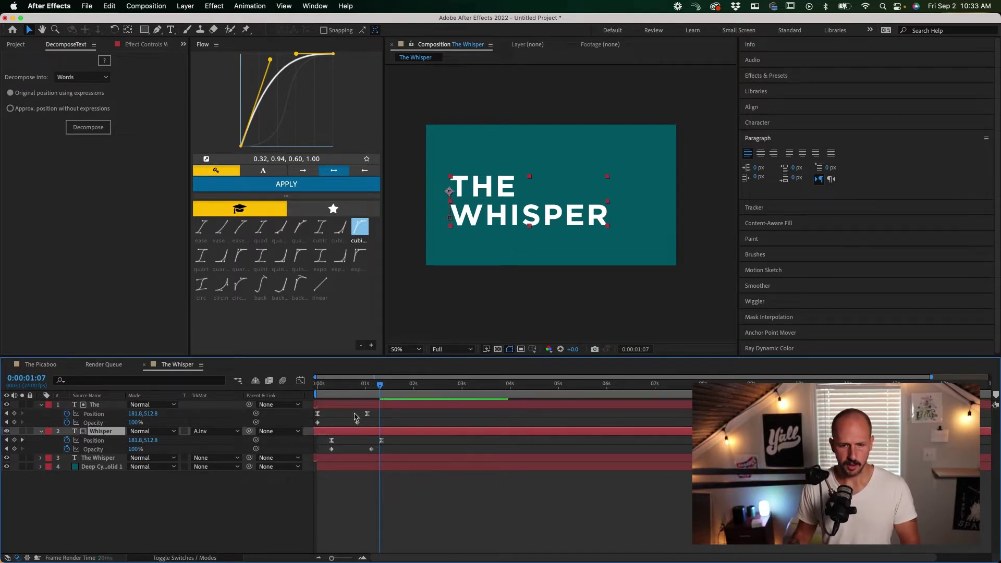
Hide the original The Whisper text layer and play the staggered word reveal from the start.
left_click_drag(359, 384, 316, 387)
key("space")
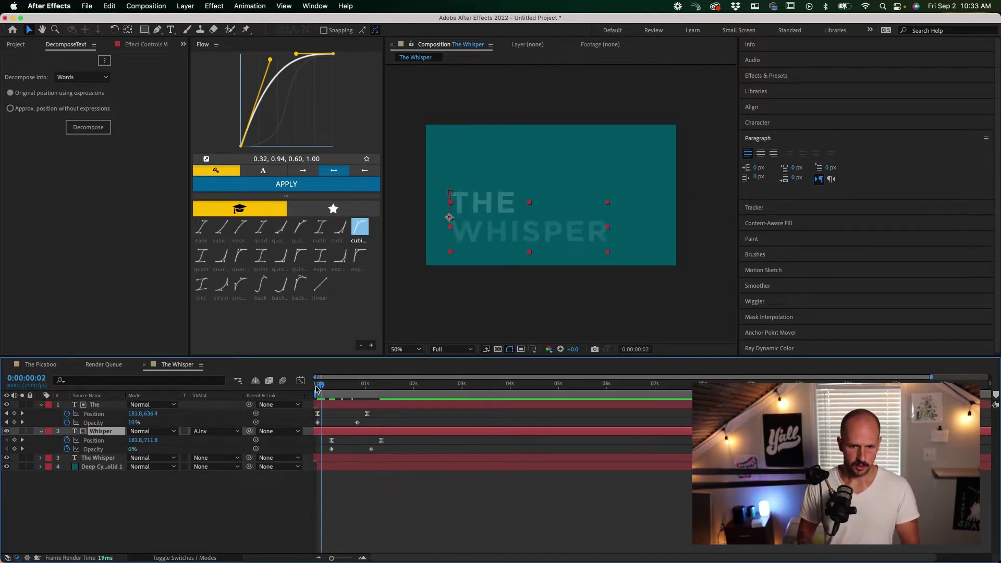
key("Page_Down")
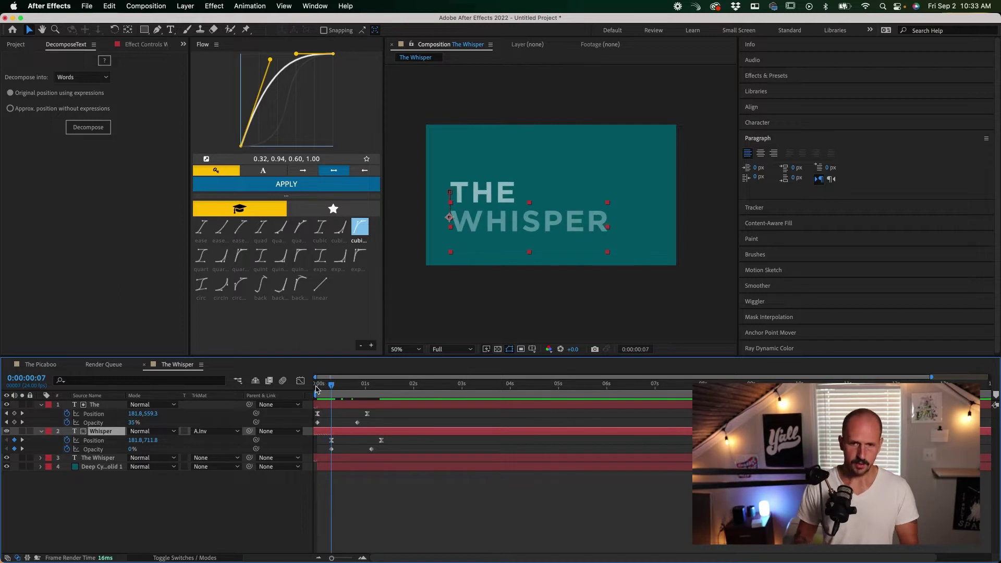
left_click(508, 324)
left_click(6, 458)
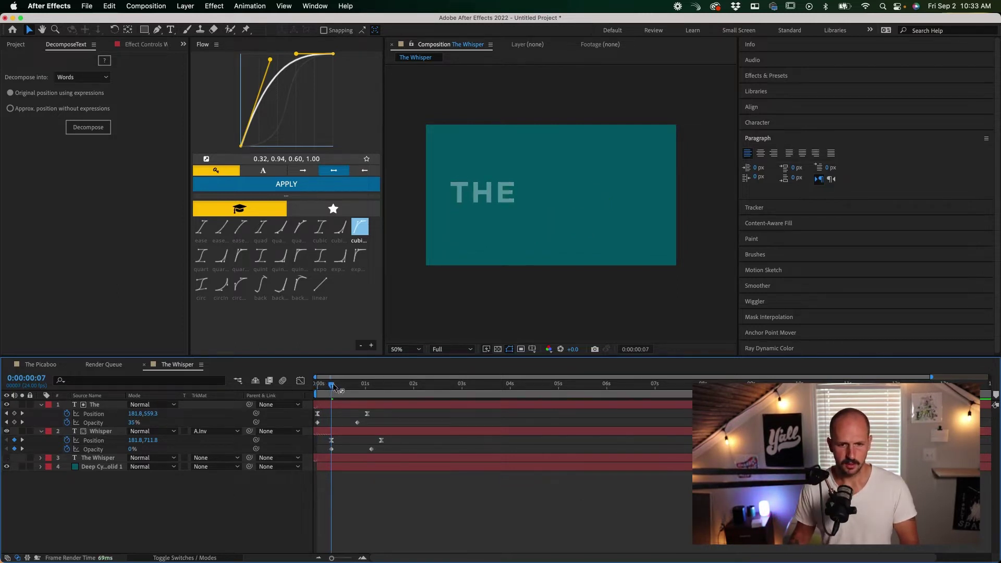
key("Home")
key("space")
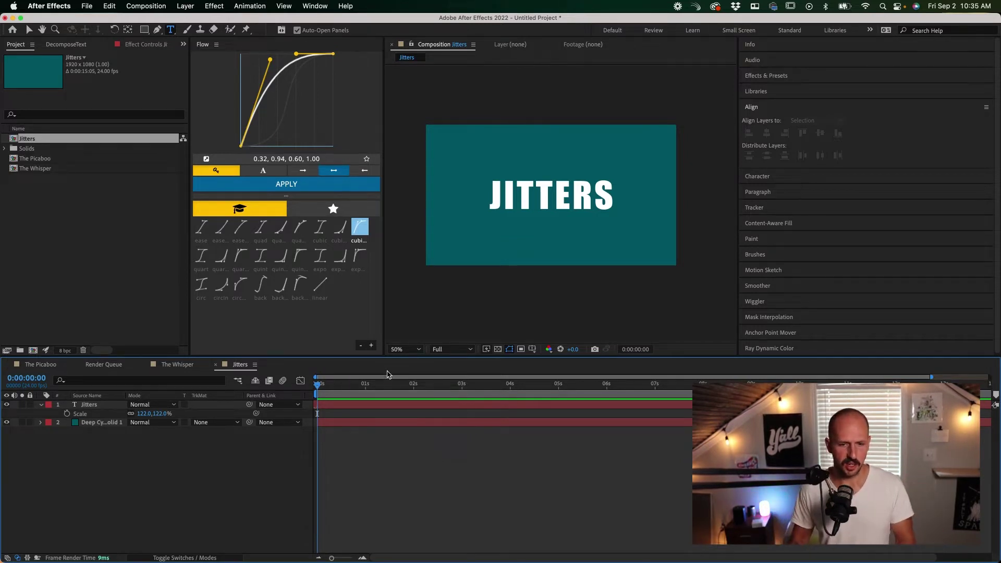
Split the Jitters text layer at 0:00:00:03 in the Jitters composition.
left_click(371, 405)
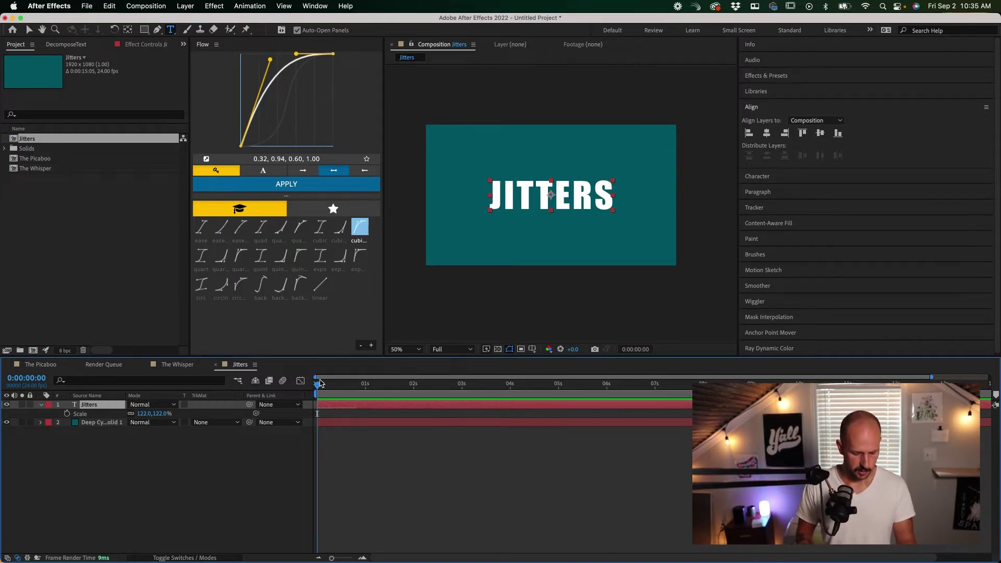
key("space")
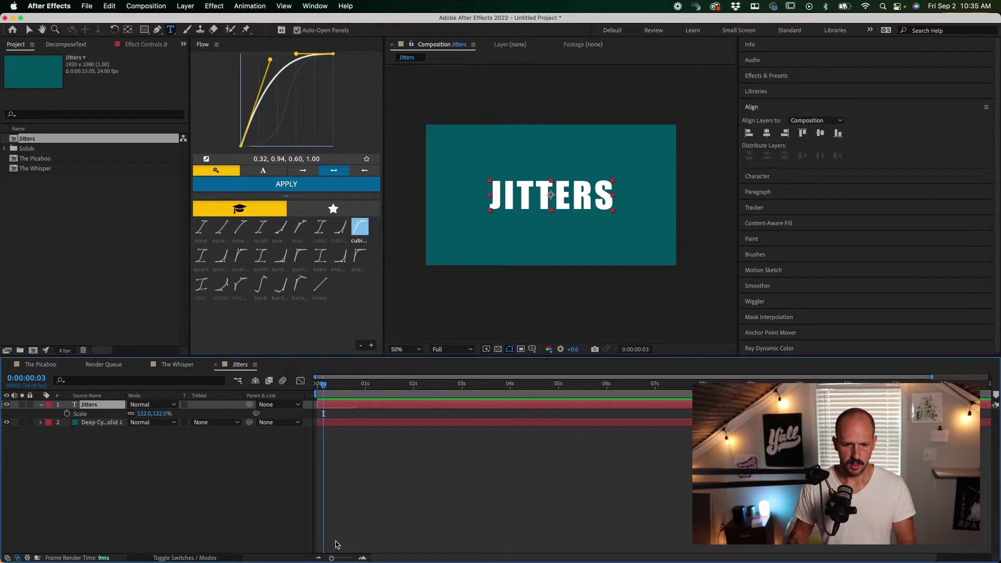
left_click_drag(331, 558, 348, 557)
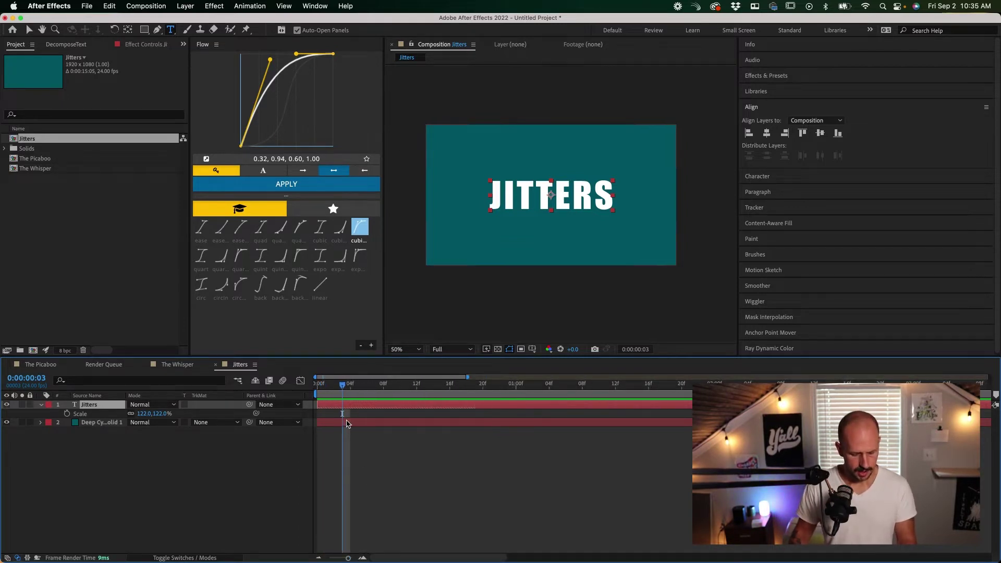
key("super+d")
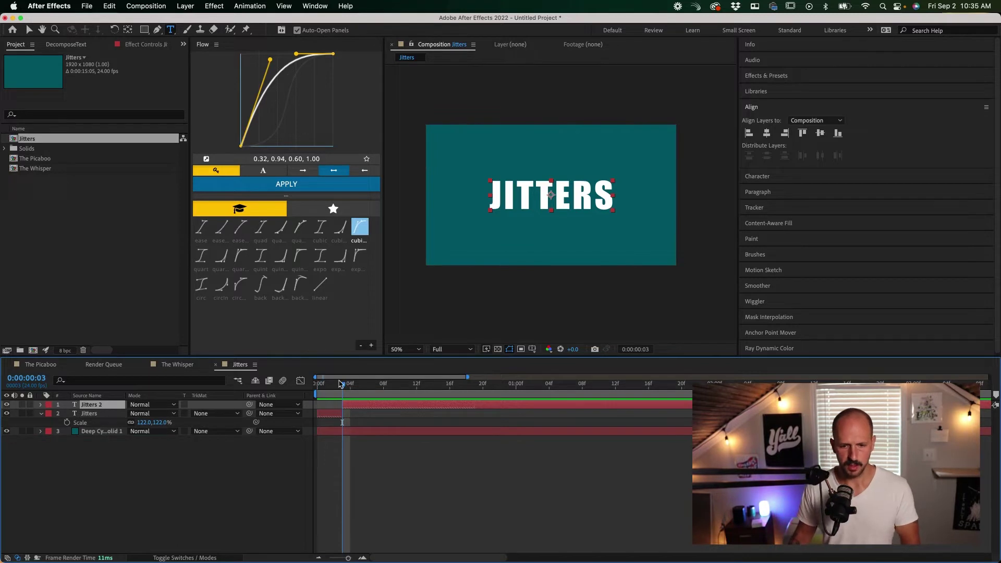
mouse_move(343, 384)
left_mouse_down()
mouse_move(309, 393)
mouse_move(342, 388)
left_mouse_up()
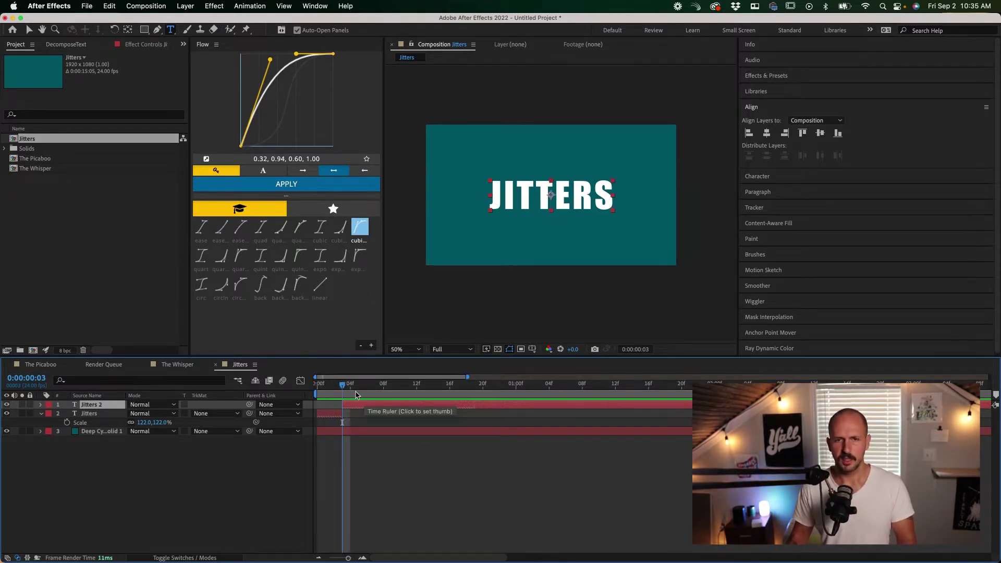
mouse_move(338, 390)
left_mouse_down()
mouse_move(315, 390)
mouse_move(354, 392)
mouse_move(316, 391)
mouse_move(342, 398)
left_mouse_up()
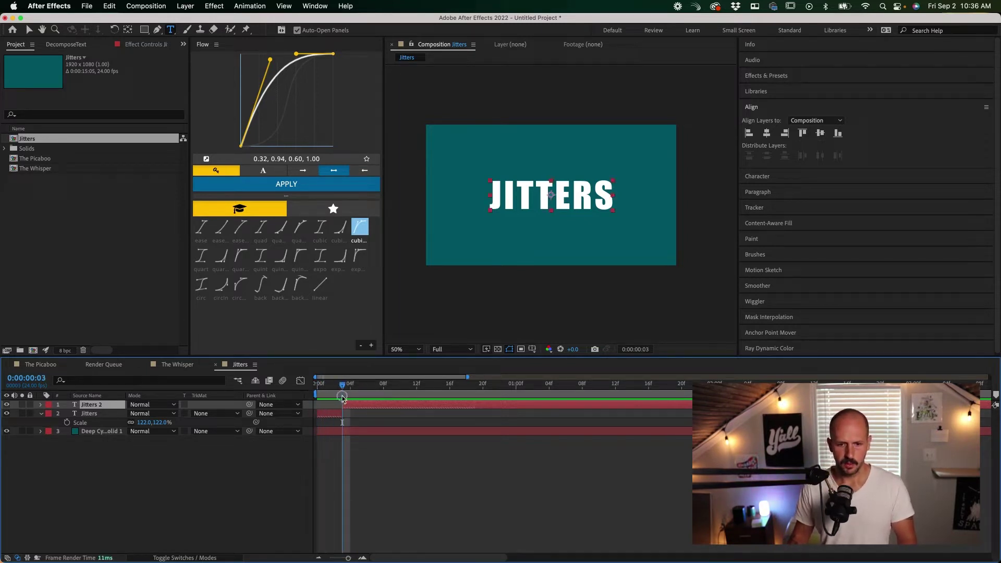
Split the Jitters 2 layer three frames further on, at 0:00:00:06.
key("alt+bracketleft")
key("Page_Down")
key("Page_Down")
key("Page_Down")
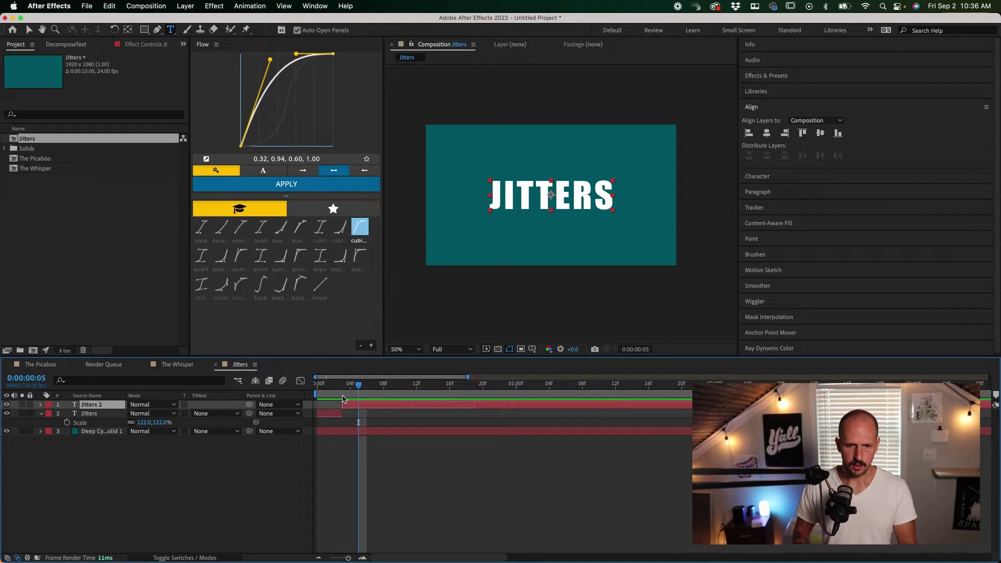
key("super+shift+d")
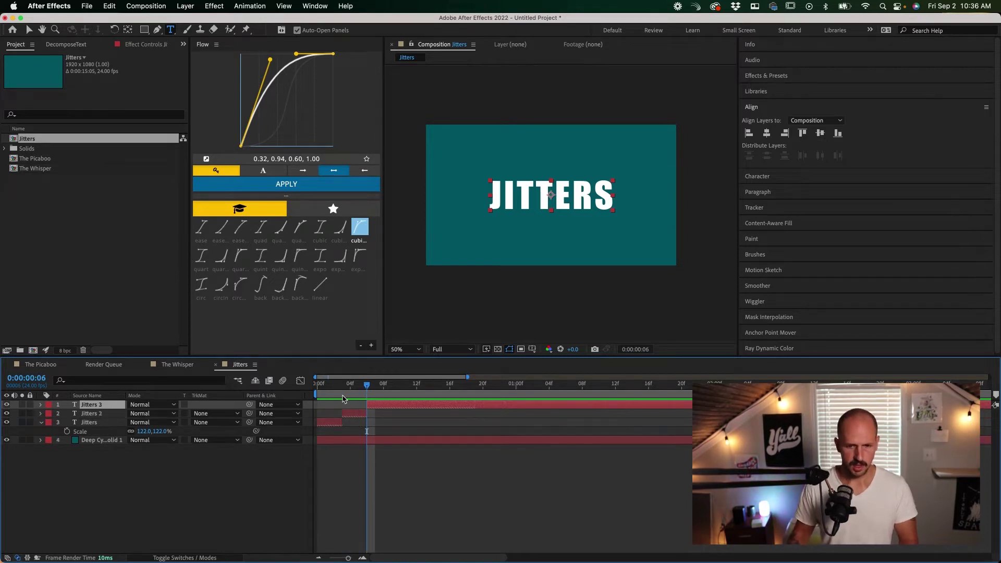
Show the Anchor Point property of the first Jitters segment at the first frame.
left_click_drag(367, 388, 317, 394)
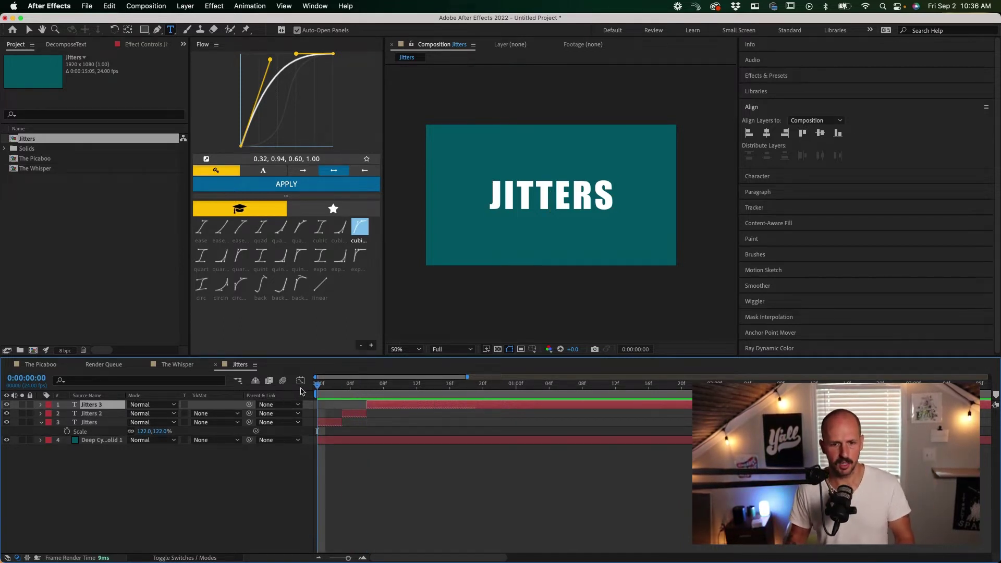
left_click(330, 423)
key("a")
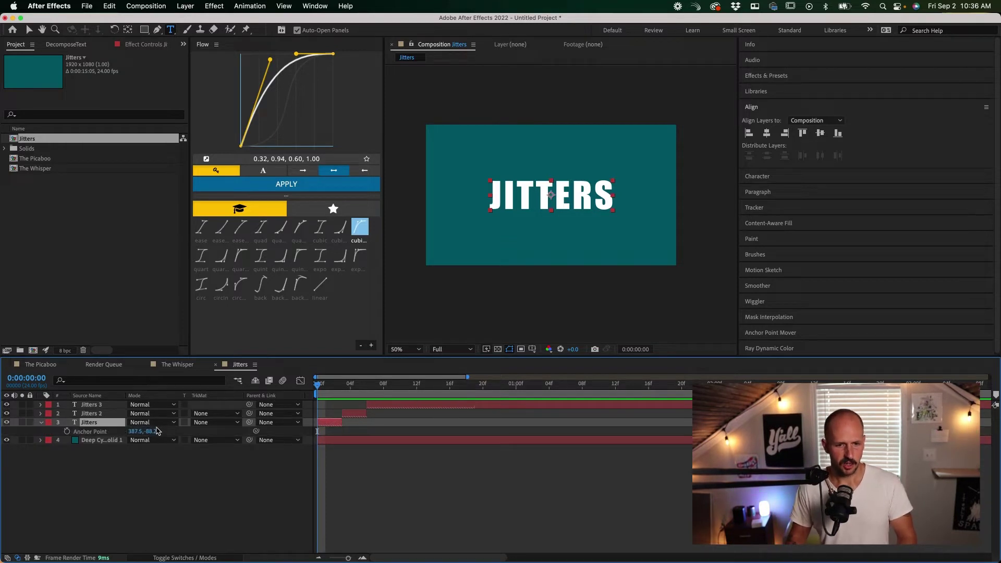
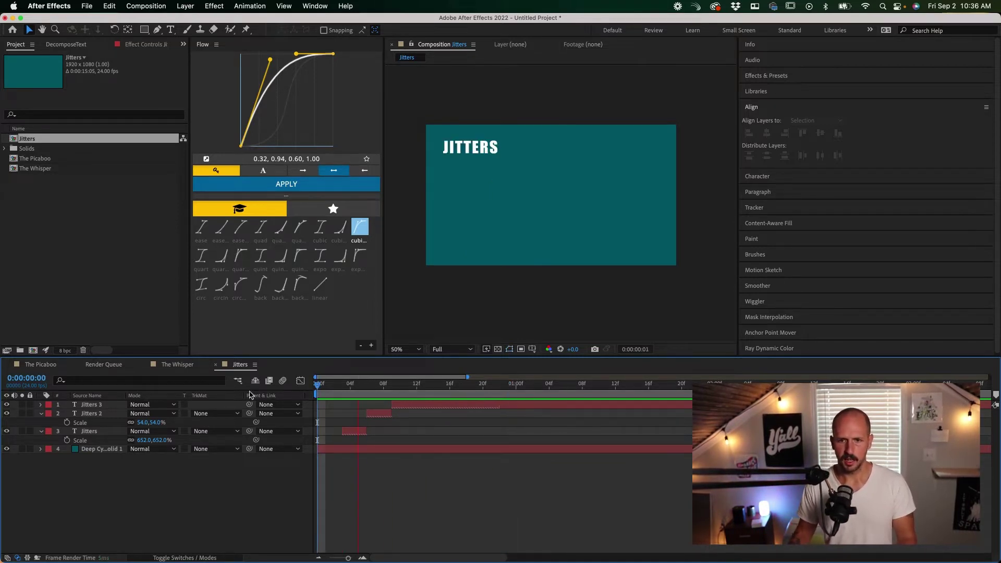
Swap the timing of the Jitters and Jitters 2 segments so Jitters 2 comes first, and preview the animation from the first frame.
mouse_move(379, 413)
left_mouse_down()
mouse_move(354, 413)
mouse_move(354, 433)
mouse_move(378, 433)
left_mouse_up()
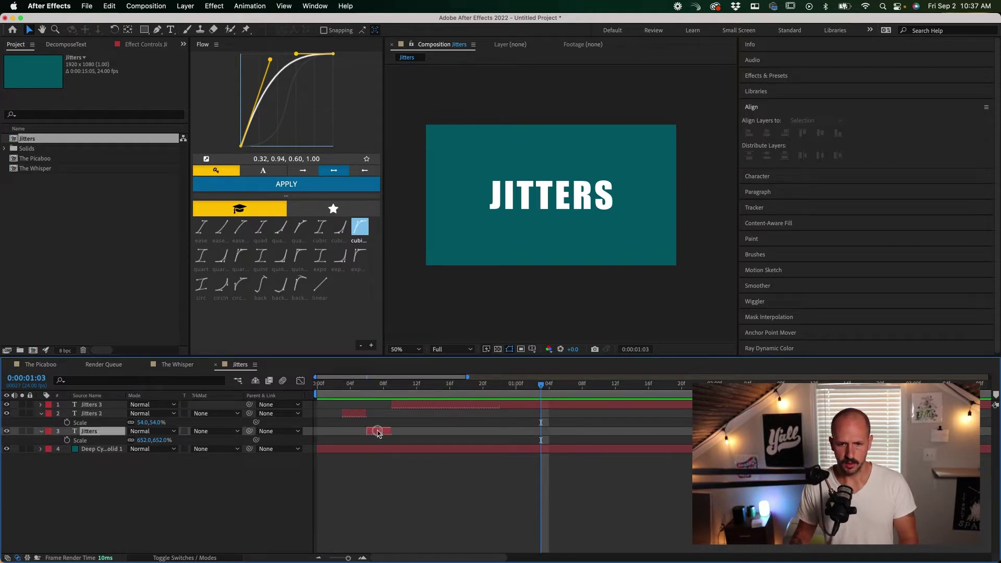
key("space")
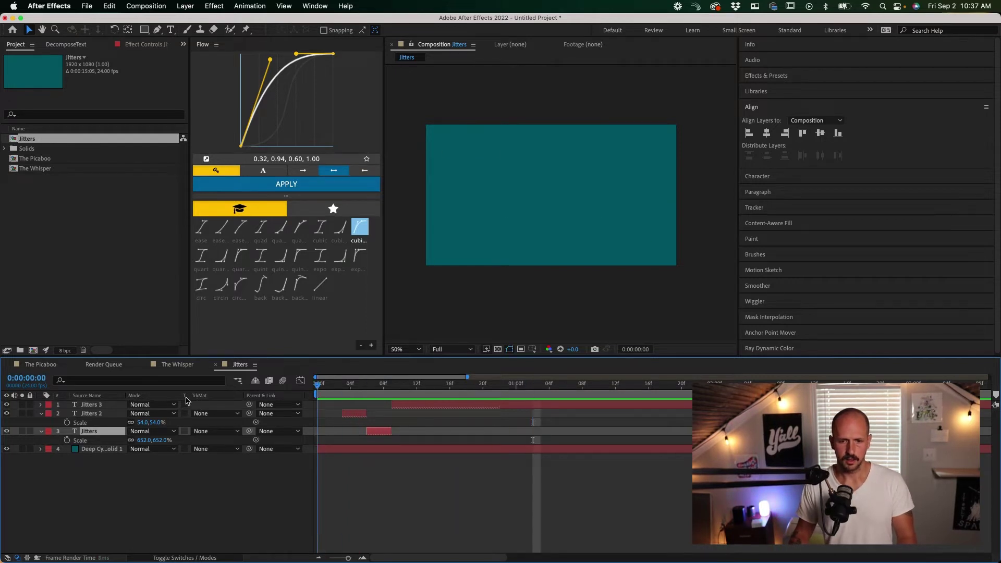
key("space")
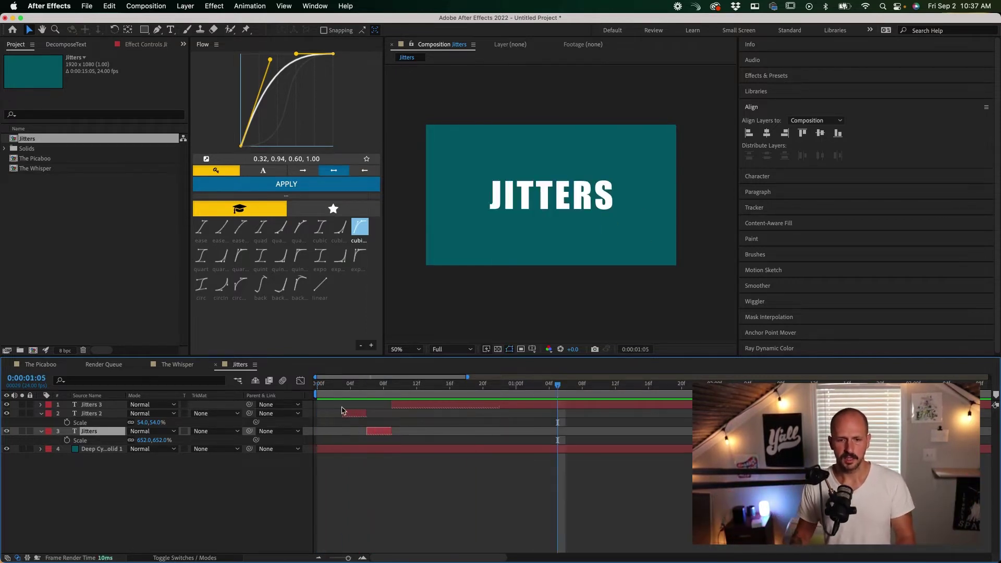
Split the Jitters 3 layer at 0:00:00:12, three frames after its start.
left_click_drag(416, 386, 393, 388)
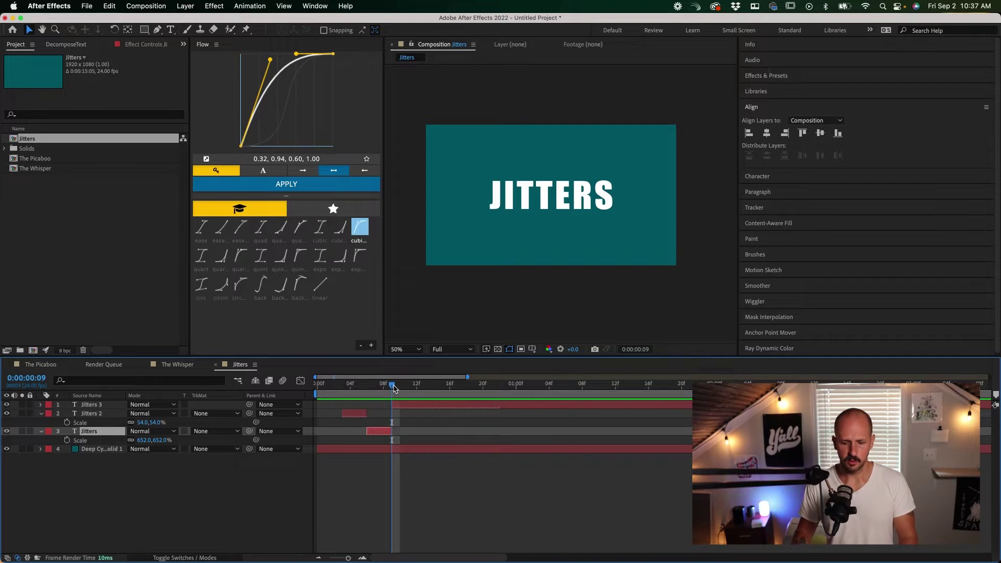
key("super+Right")
key("super+Right")
key("super+Right")
left_click(420, 406)
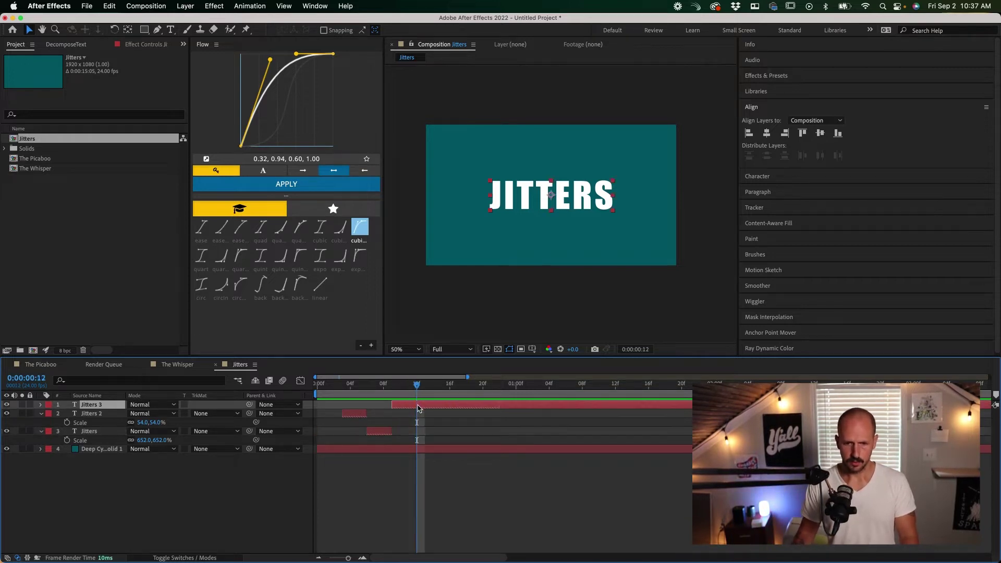
key("super+shift+d")
Scale the Jitters 3 segment to 208% and shift its text sideways until it runs off the right edge of the frame.
key("Page_Up")
left_click(403, 414)
key("s")
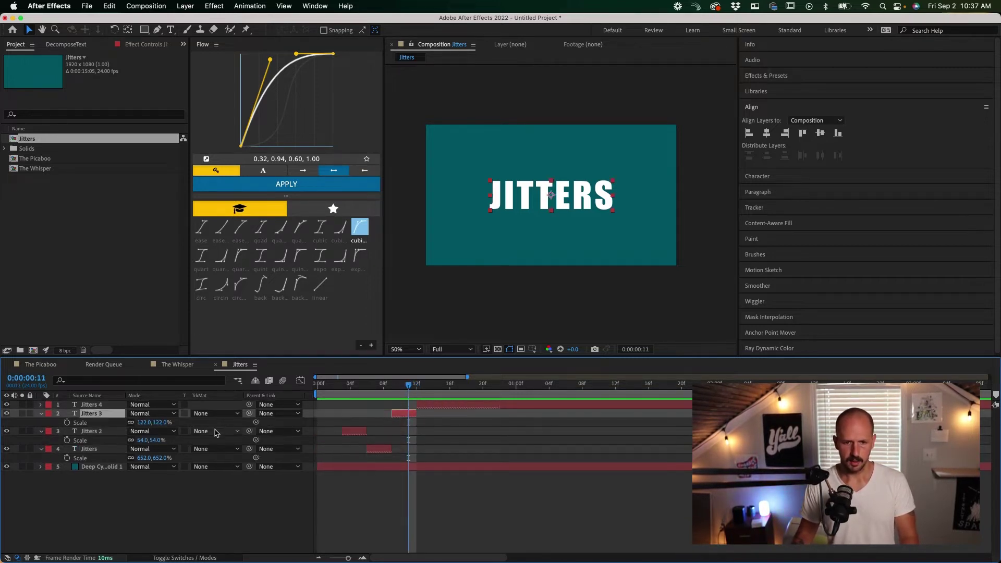
left_click_drag(155, 422, 190, 423)
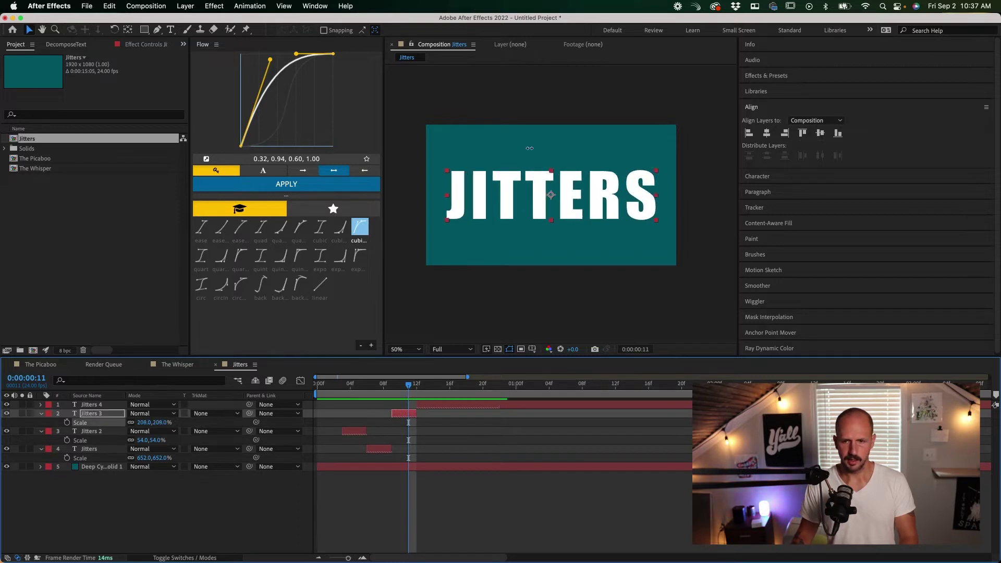
left_click_drag(545, 187, 658, 187)
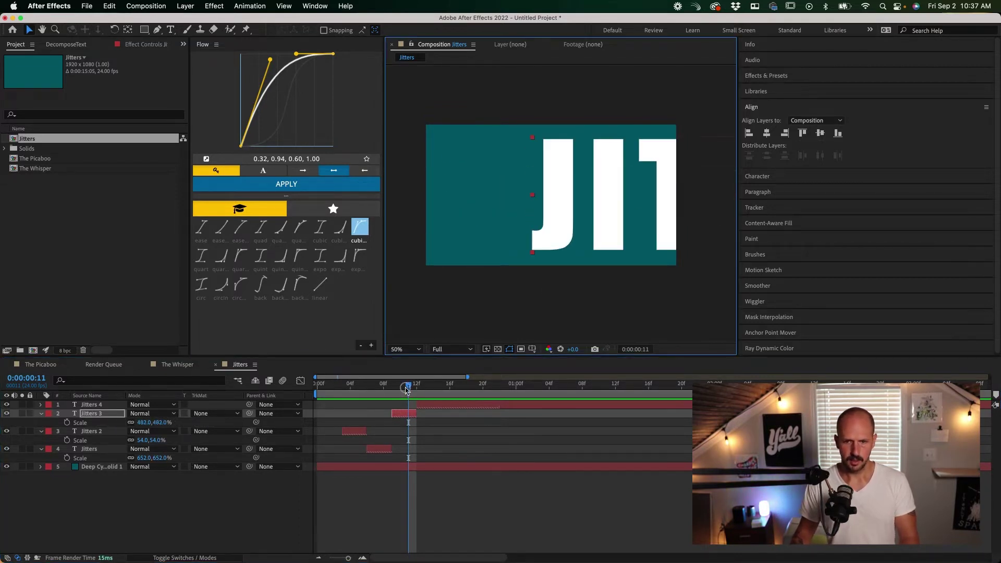
Play the jitter animation from the start several times to check its rhythm.
left_click_drag(408, 384, 297, 397)
key("space")
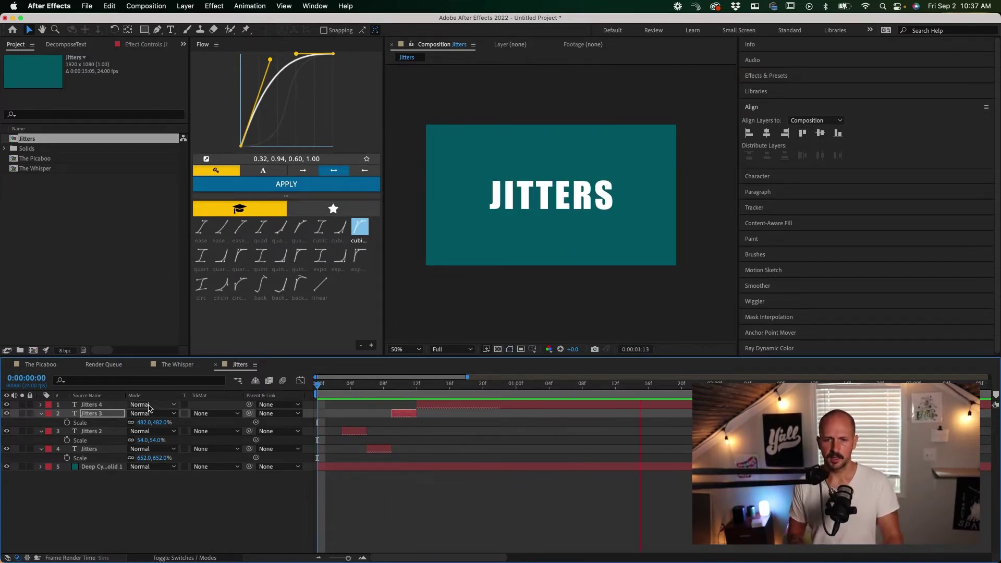
key("space")
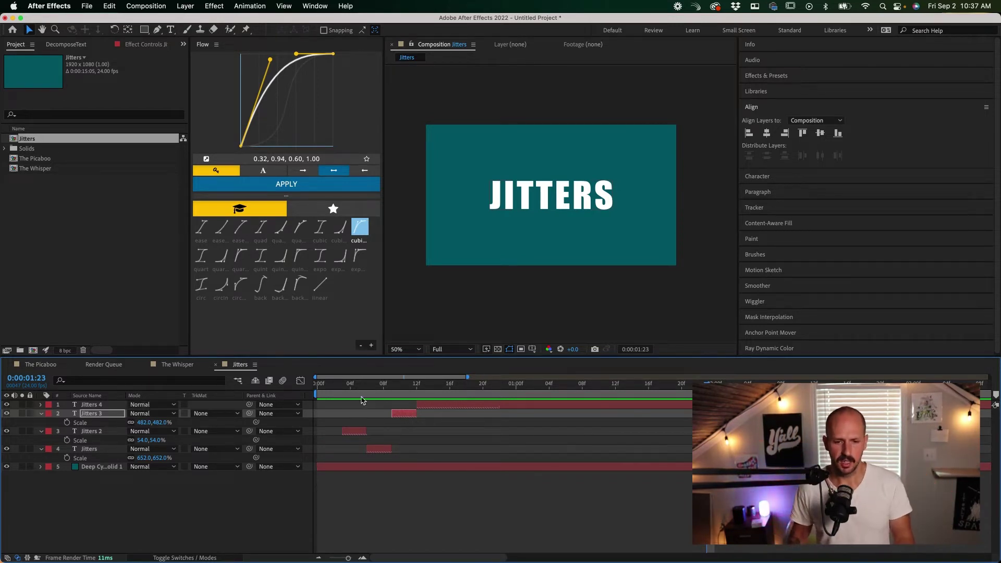
key("space")
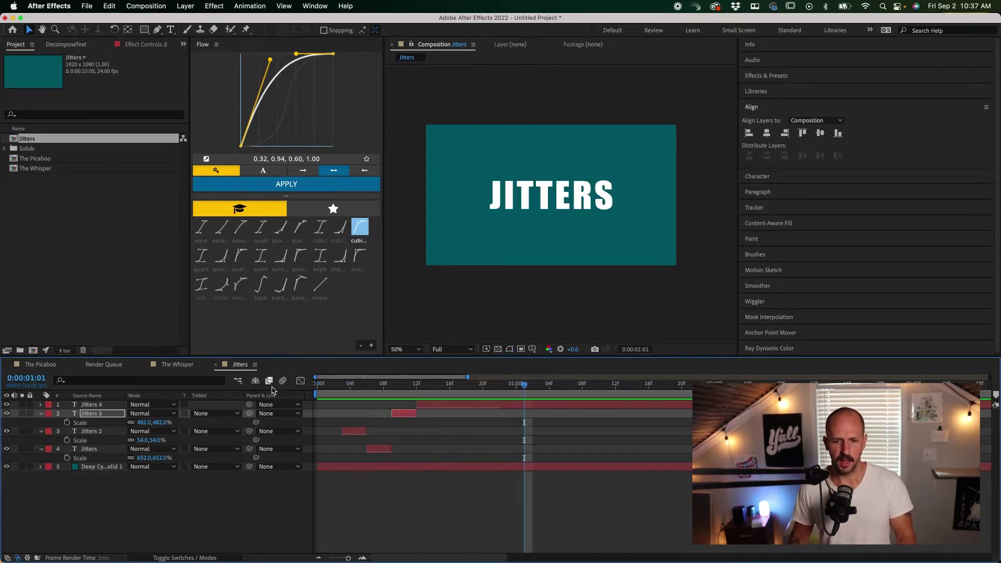
left_click(322, 396)
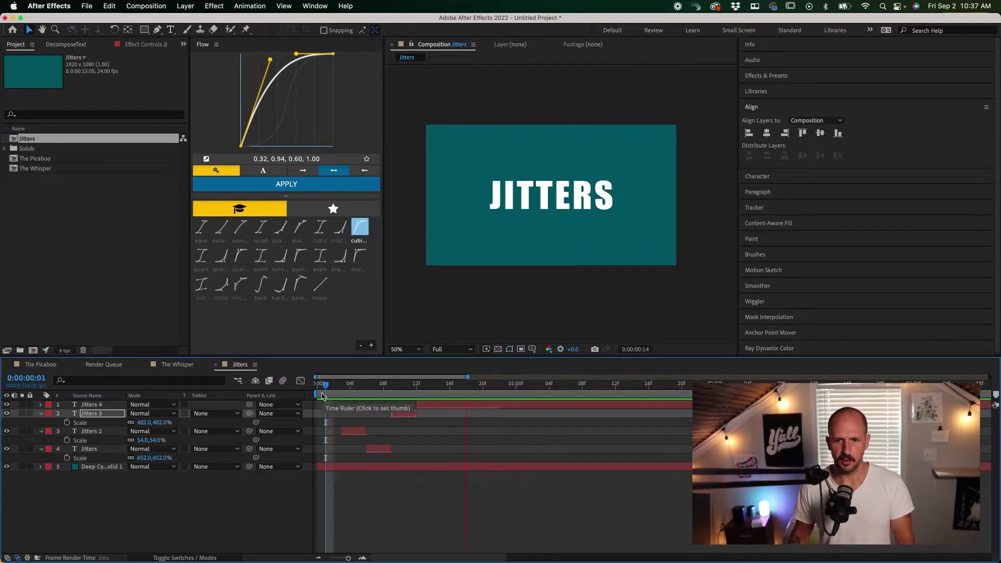
key("space")
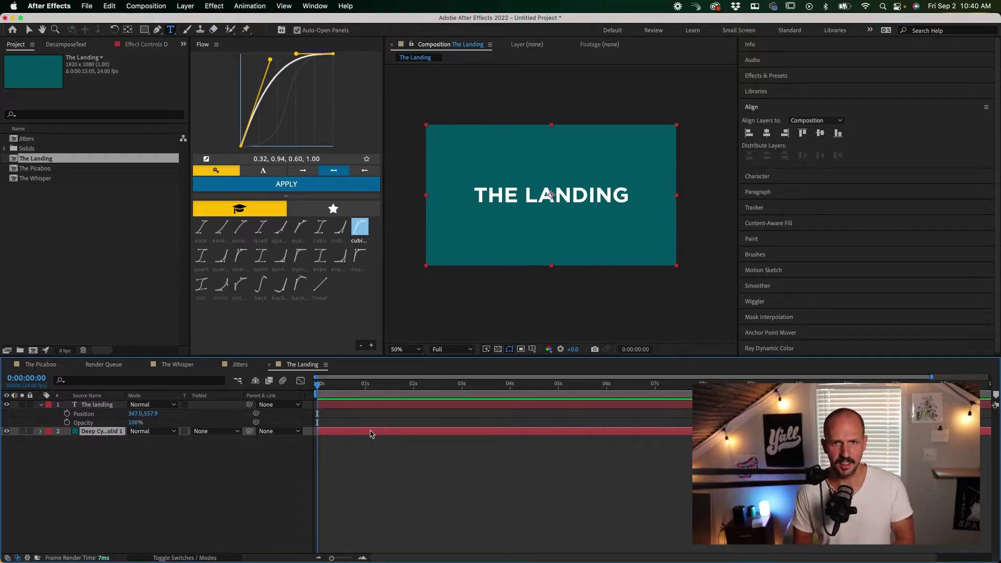
Replace The Landing's background solid with a new deep magenta solid, RGB 101, 2, 96.
key("super+Tab")
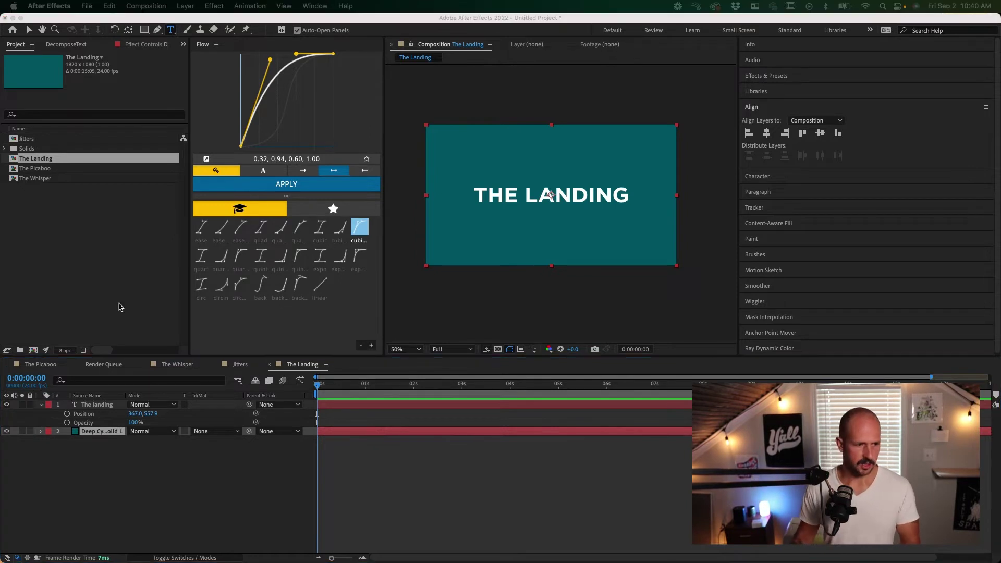
key("super+shift+y")
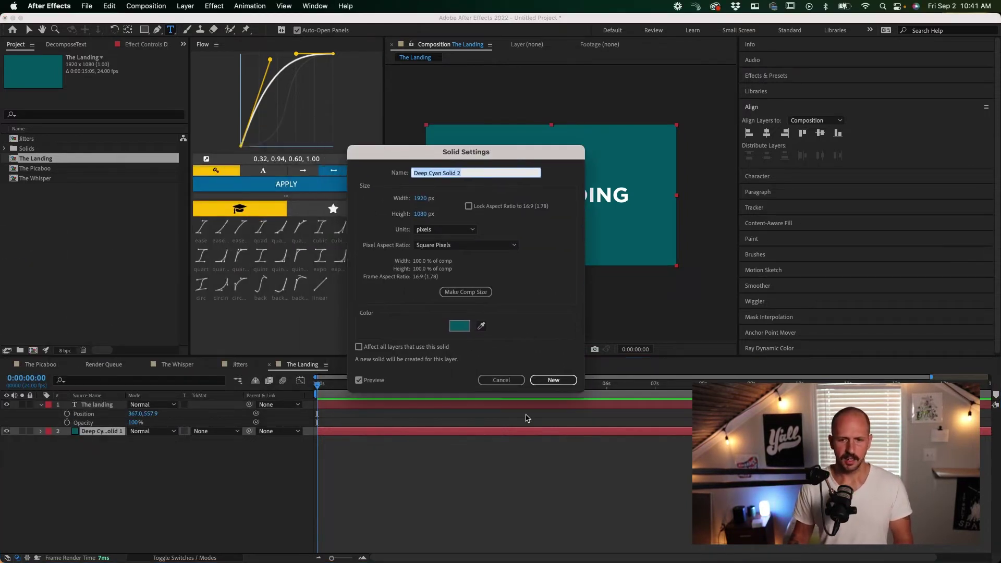
left_click(459, 326)
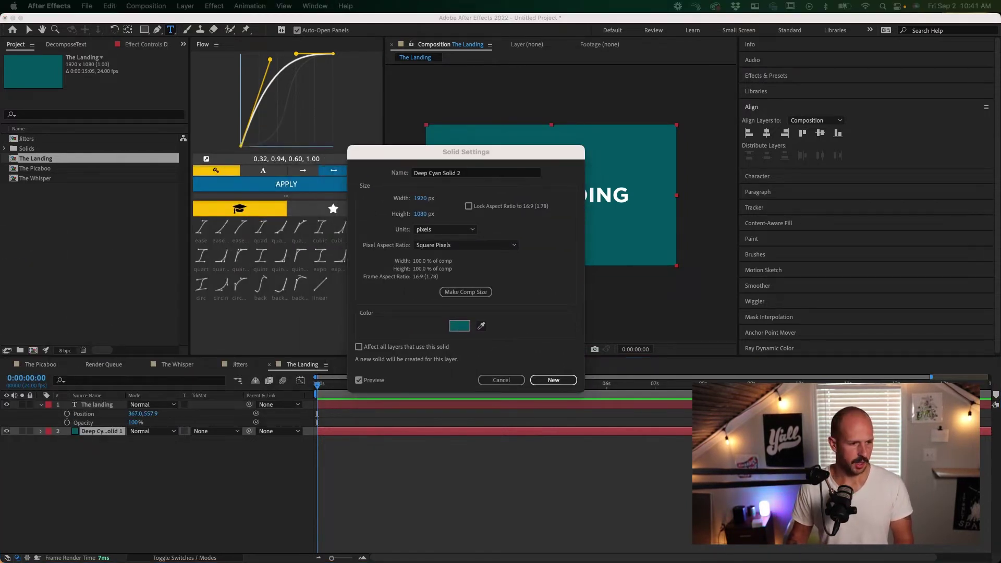
left_click_drag(742, 323, 746, 288)
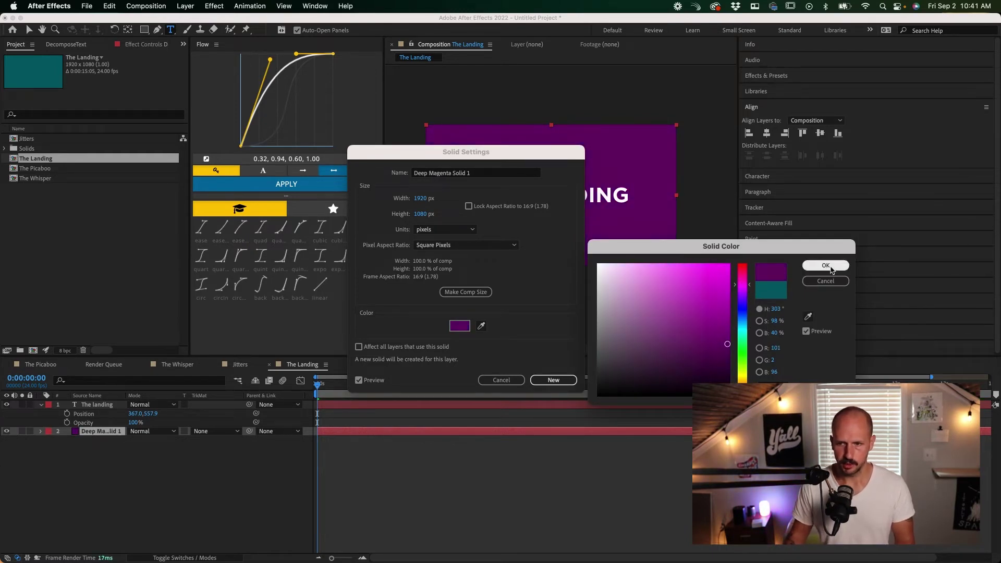
left_click(825, 265)
left_click(553, 379)
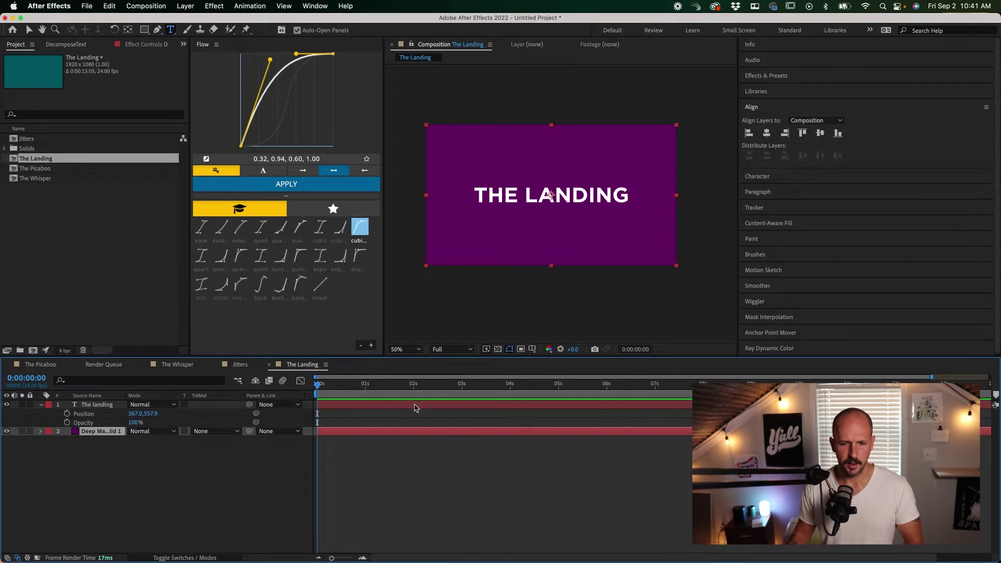
Trim the start of The landing text layer to 0:00:00:10 and show its Scale property.
left_click(338, 406)
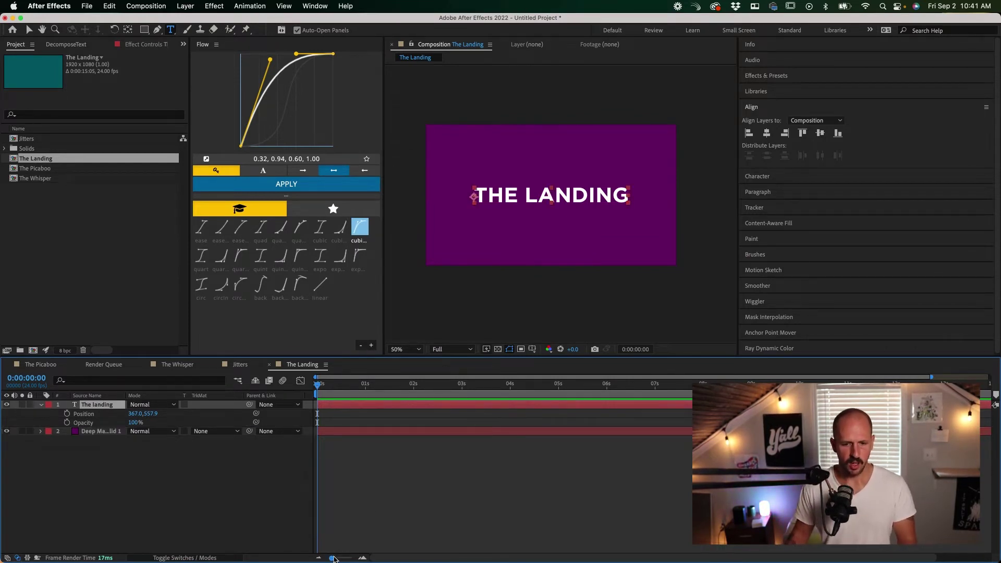
left_click_drag(333, 558, 340, 558)
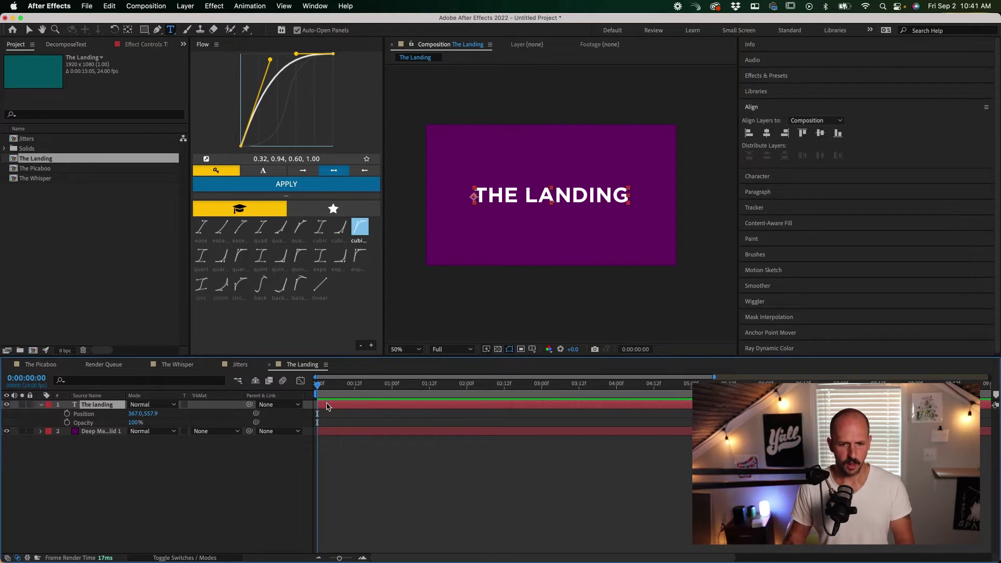
key("super+Right")
key("super+Right")
key("super+Right")
key("super+Right")
key("super+Right")
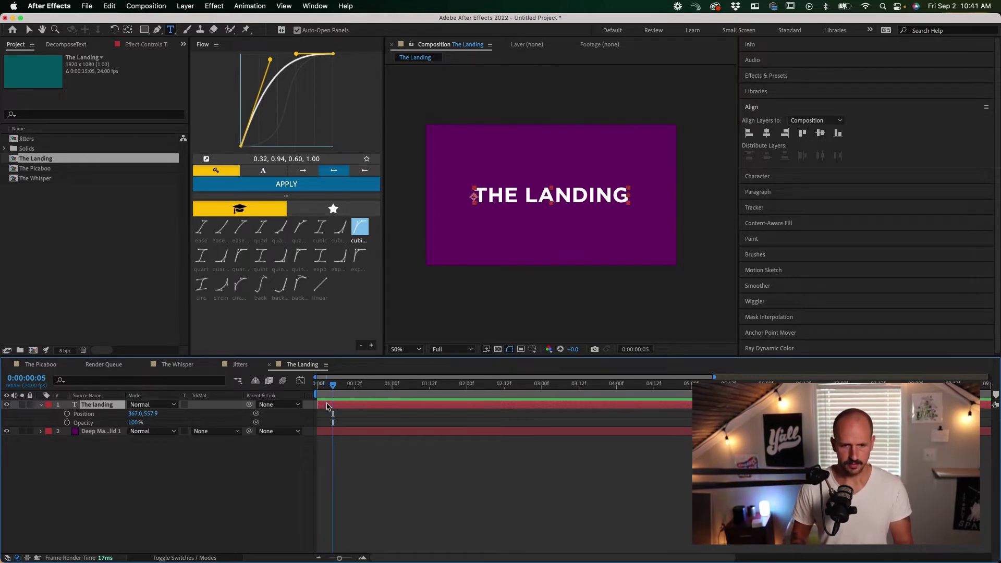
key("Page_Down")
key("Page_Down")
key("Page_Down")
key("Page_Down")
key("Page_Down")
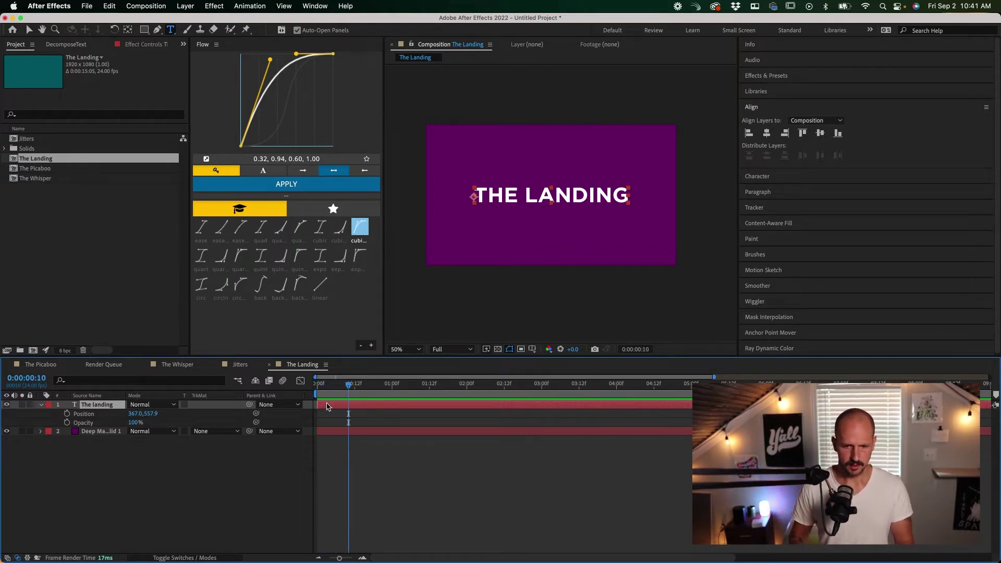
key("alt+bracketleft")
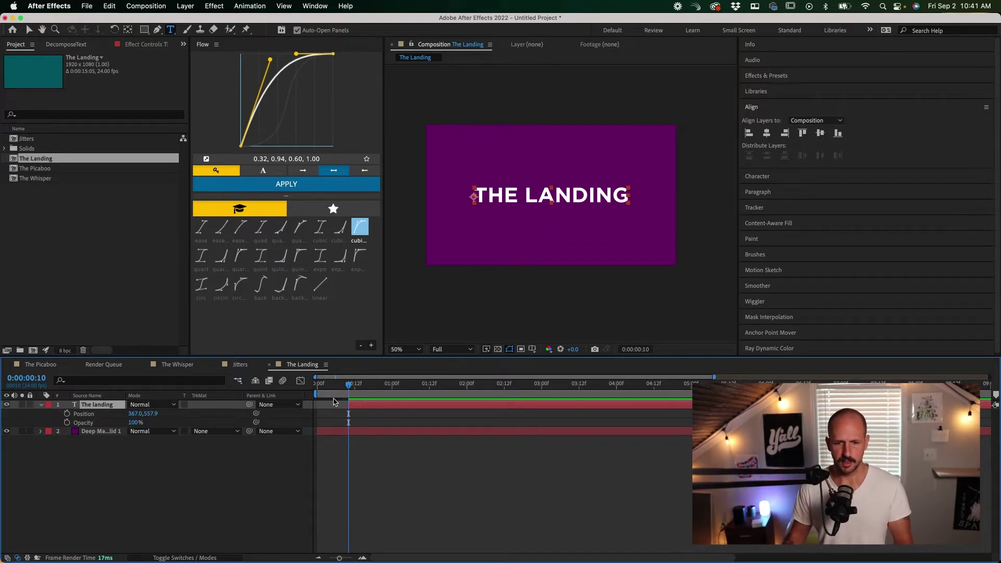
mouse_move(346, 384)
left_mouse_down()
mouse_move(274, 390)
mouse_move(388, 391)
mouse_move(352, 394)
left_mouse_up()
key("space")
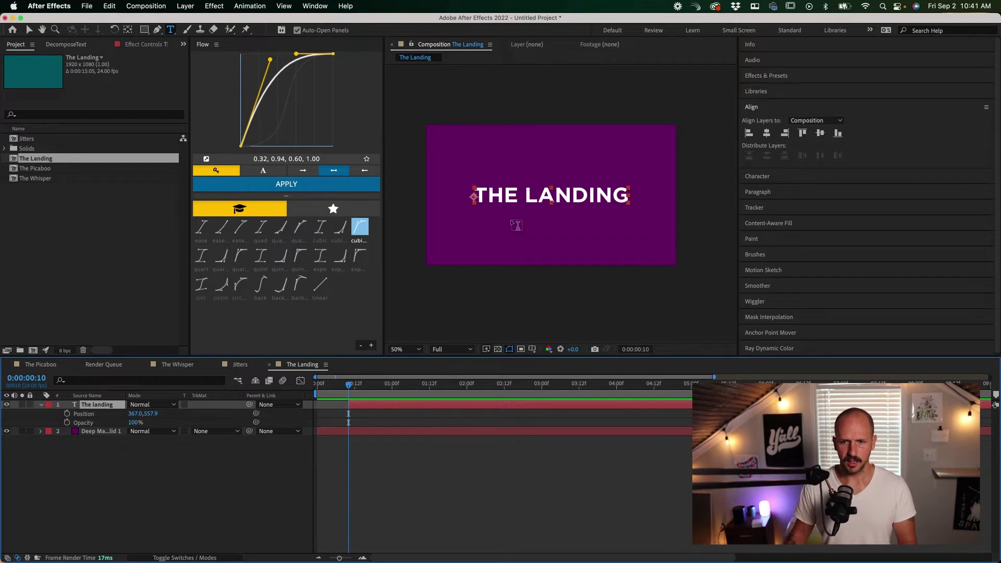
key("s")
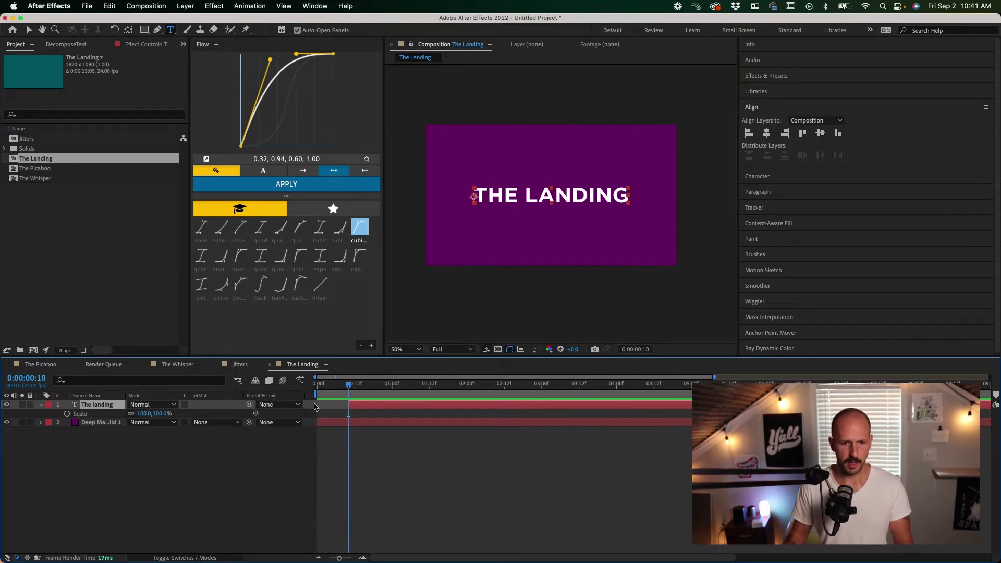
Reduce the font size of THE LANDING to 127 px and centre the text horizontally and vertically in the composition.
left_click(781, 177)
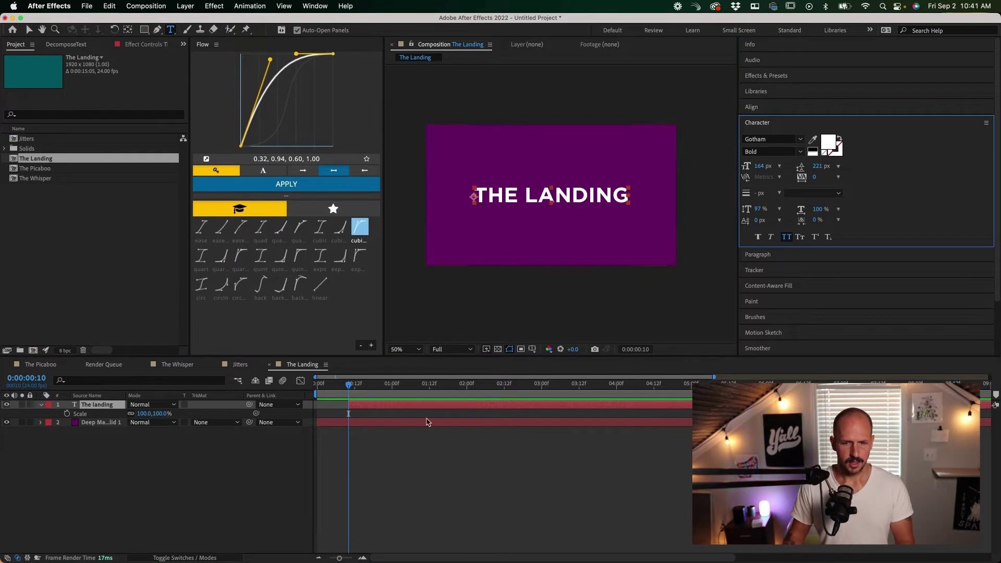
left_click_drag(761, 165, 756, 98)
left_click(754, 106)
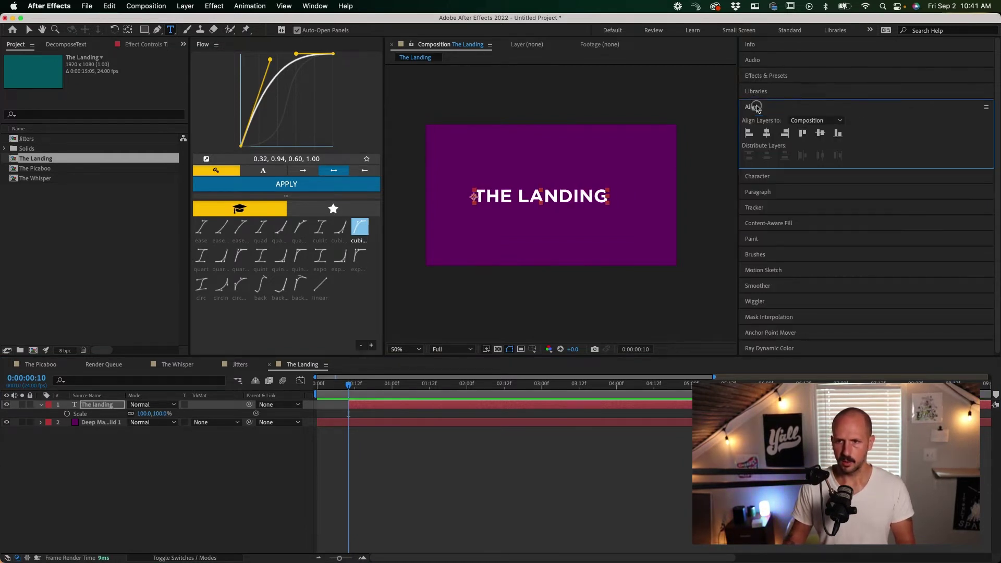
left_click(767, 134)
left_click(820, 133)
left_click(769, 177)
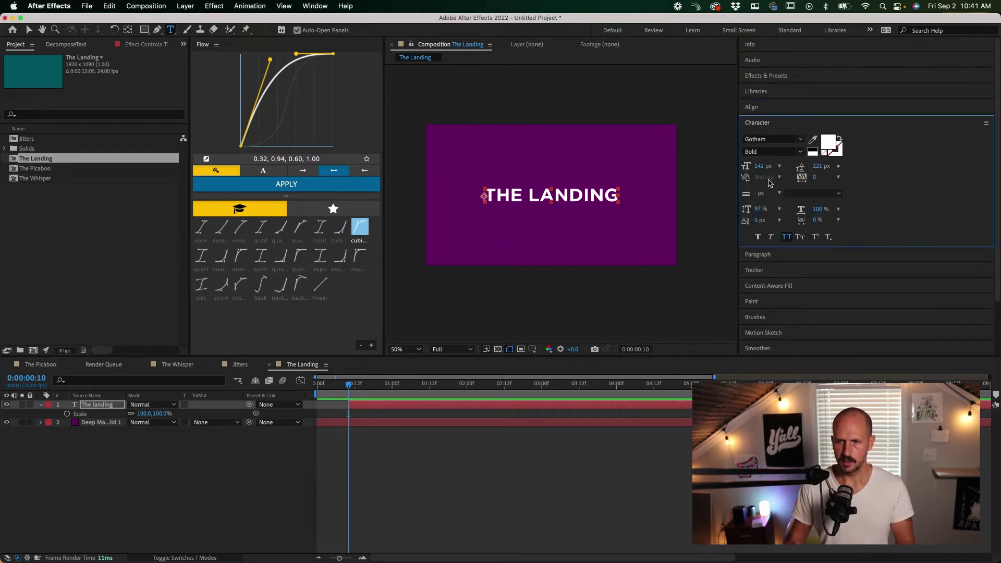
left_click_drag(763, 170, 762, 119)
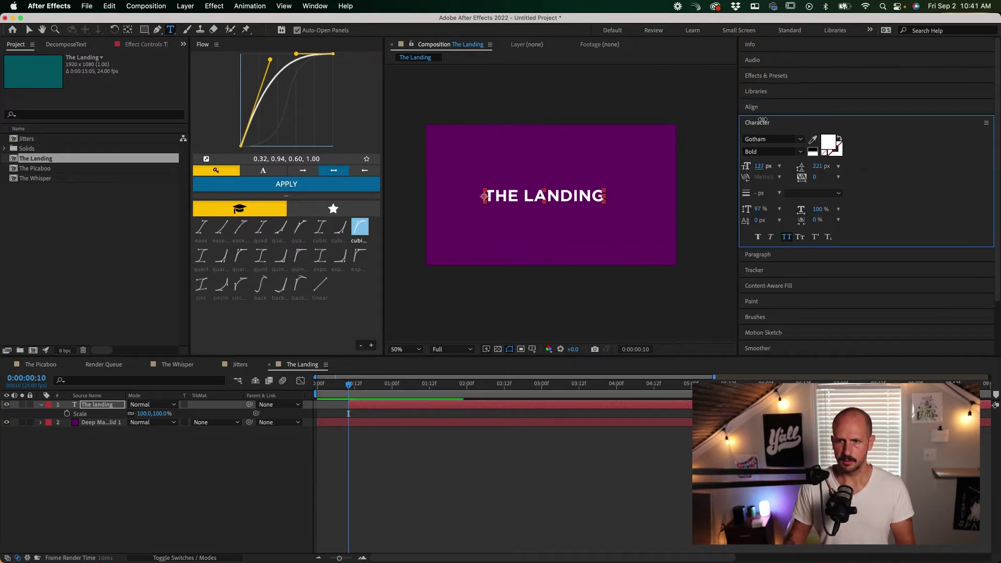
left_click(761, 106)
left_click(767, 133)
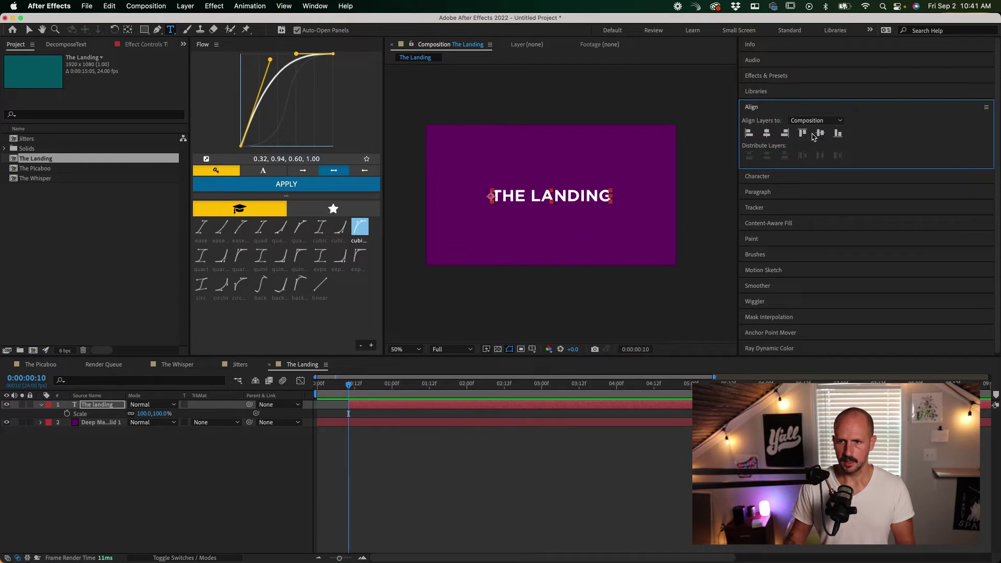
left_click(819, 134)
Play The Landing composition from the start, then return to the text layer's first frame at 0:00:00:10.
left_click(380, 405)
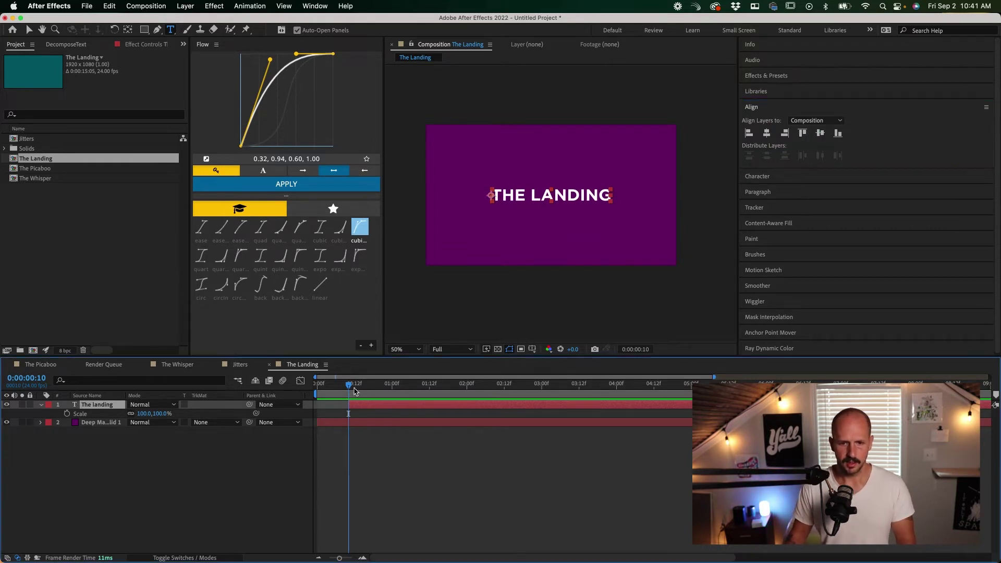
key("Home")
key("space")
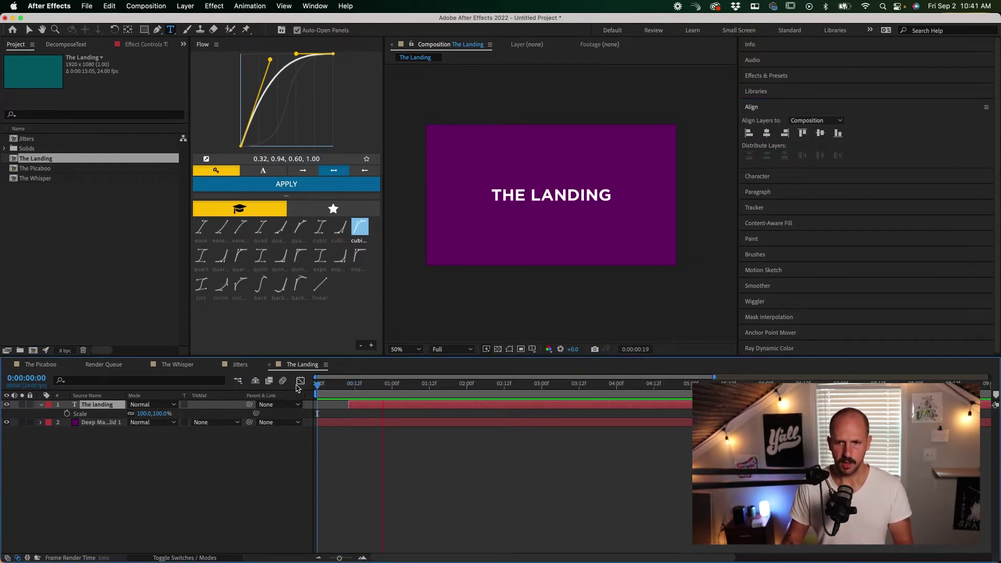
key("space")
left_click_drag(389, 385, 335, 385)
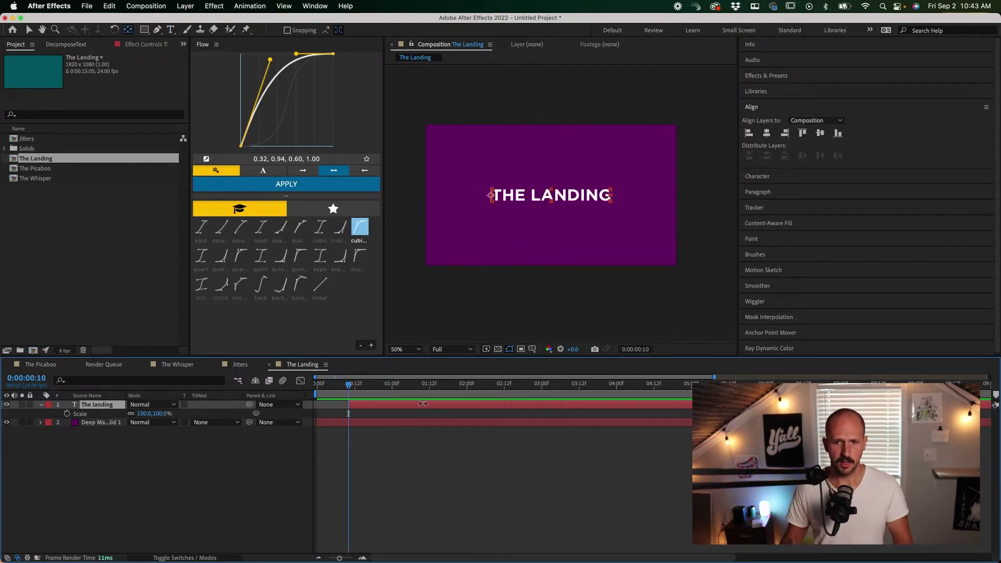
Try scaling THE LANDING text around its left-edge anchor point and undo the change.
key("period")
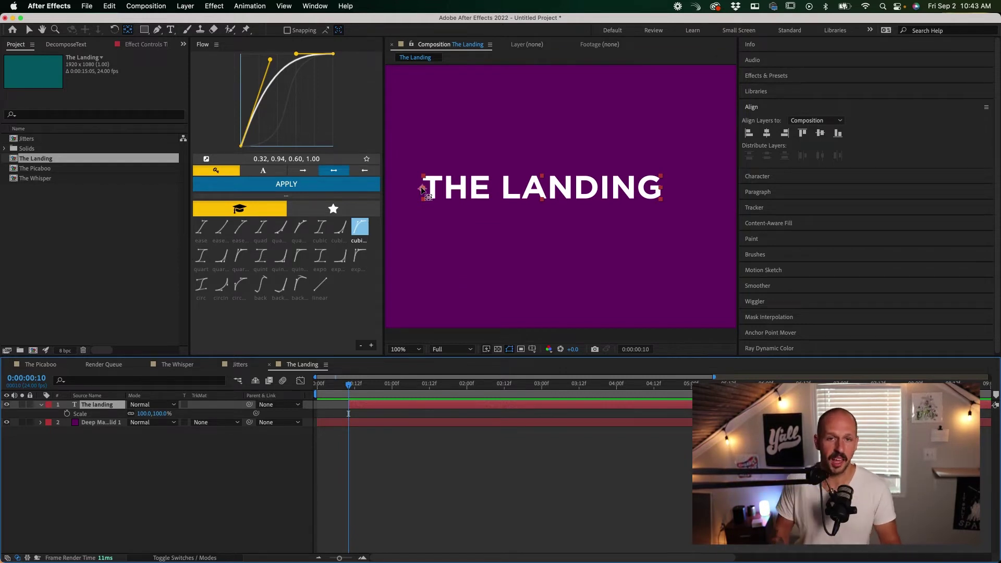
left_click(443, 423)
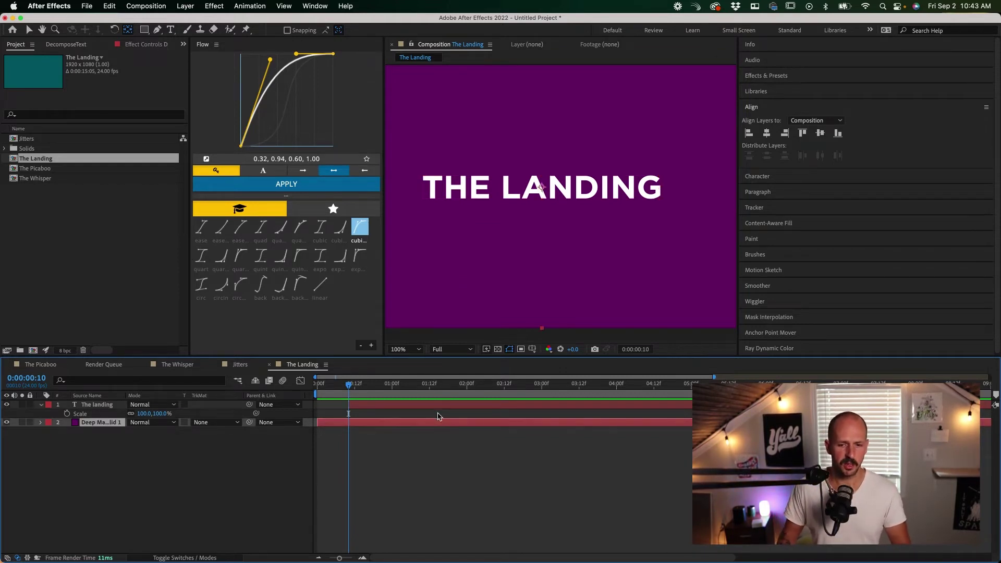
left_click(438, 416)
left_click(438, 405)
key("s")
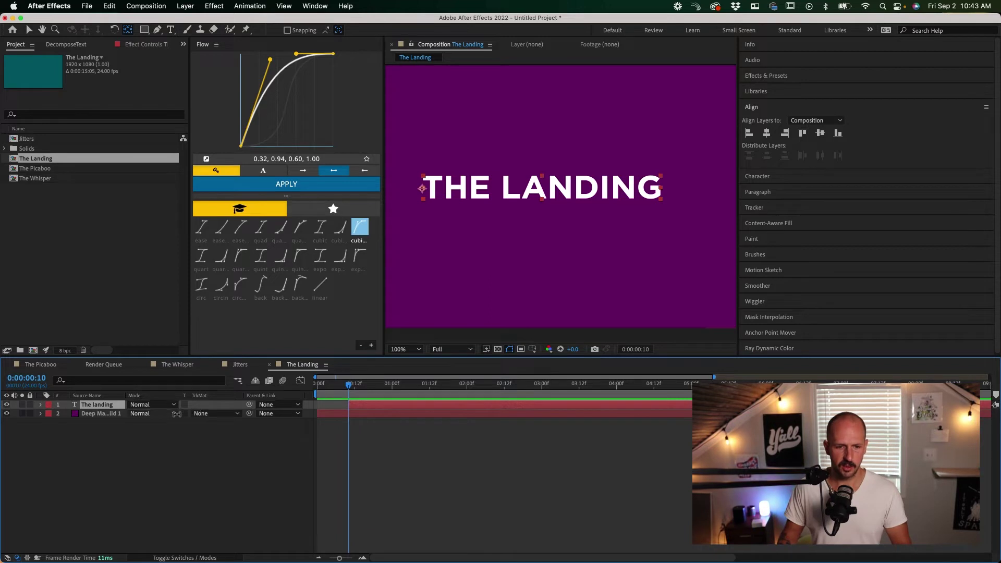
key("s")
left_click_drag(160, 414, 245, 422)
key("super+z")
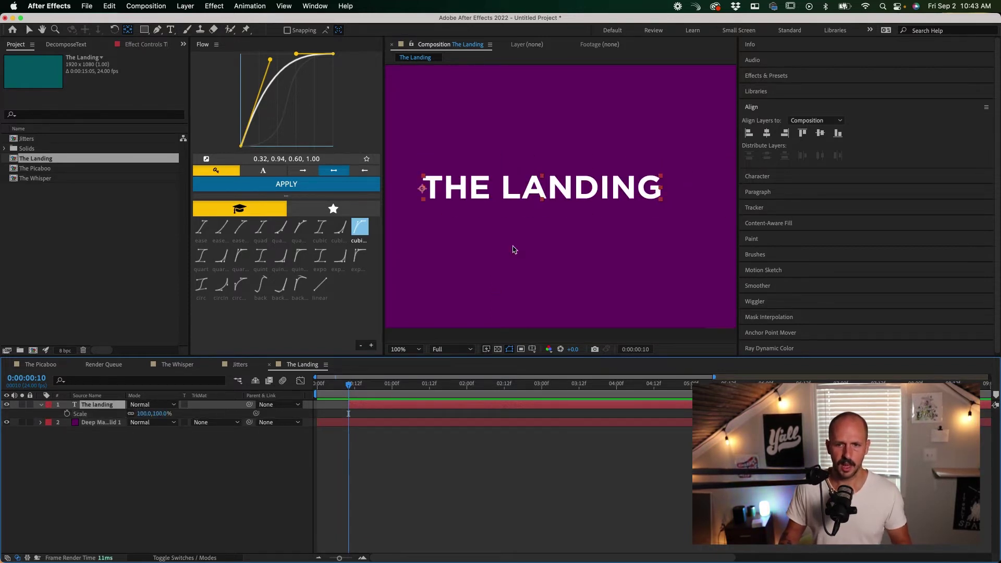
Move the anchor point of THE LANDING text to its centre with the Pan Behind tool.
left_click(129, 30)
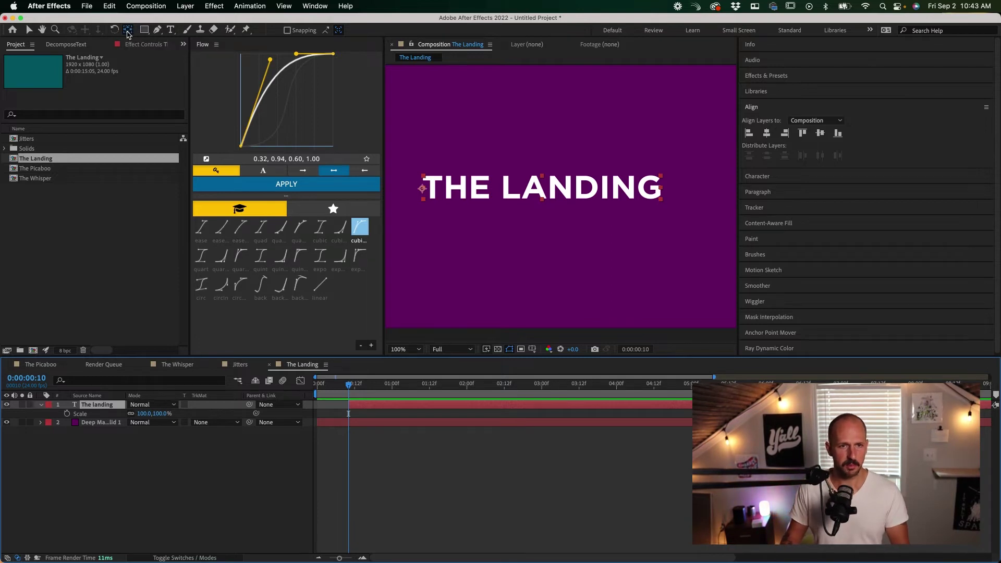
left_click(129, 31)
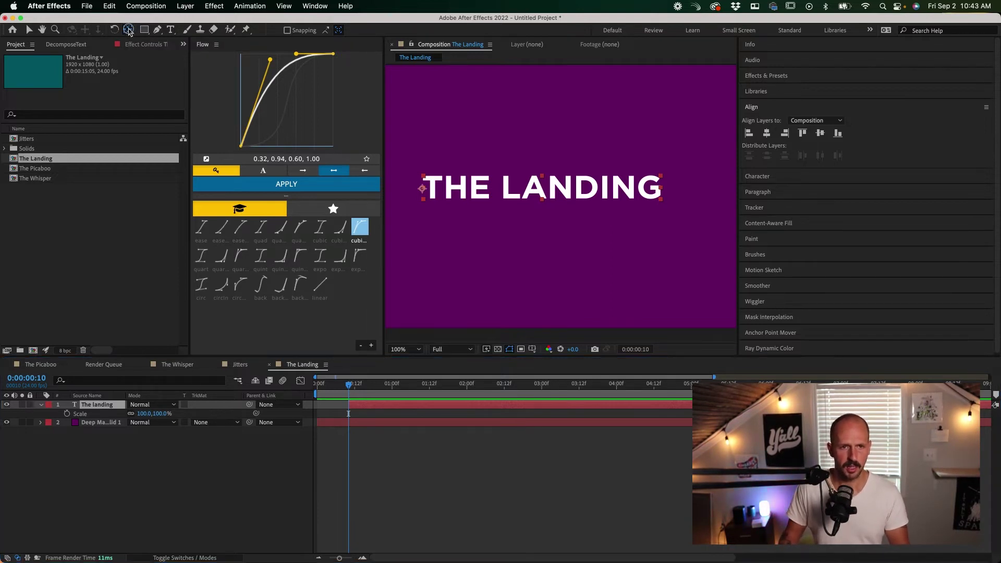
left_click_drag(422, 189, 541, 190)
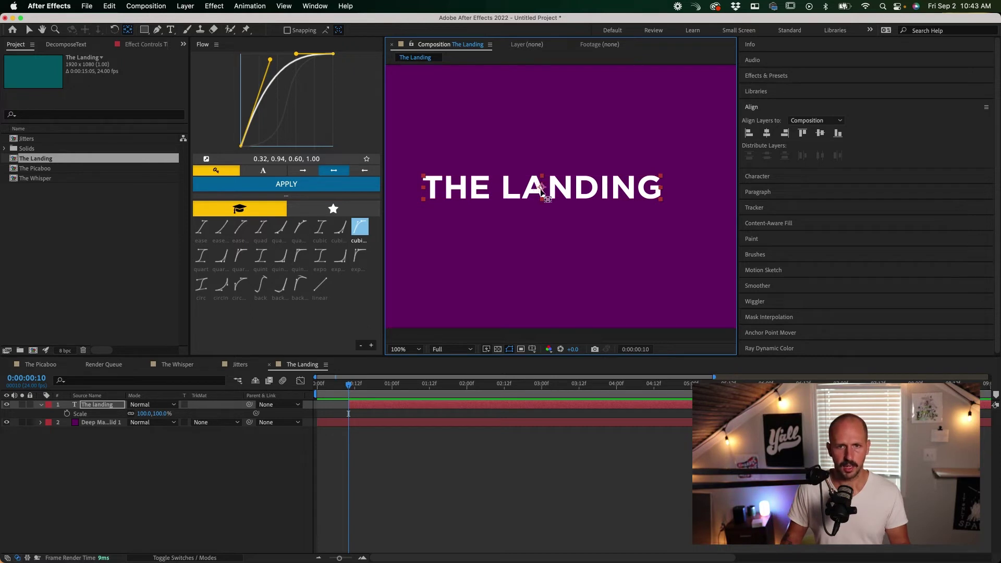
left_click(392, 408)
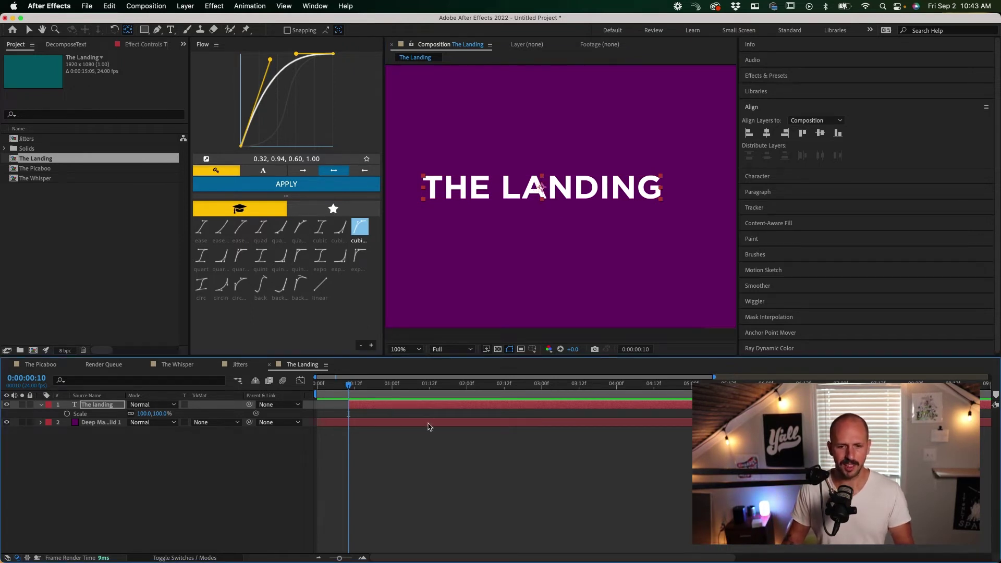
left_click(375, 413)
left_click(375, 405)
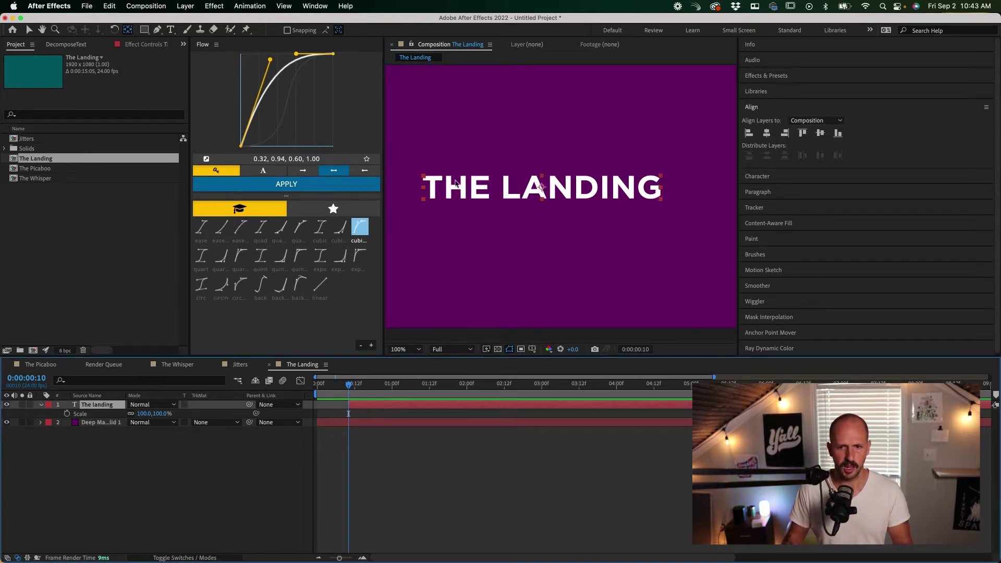
key("comma")
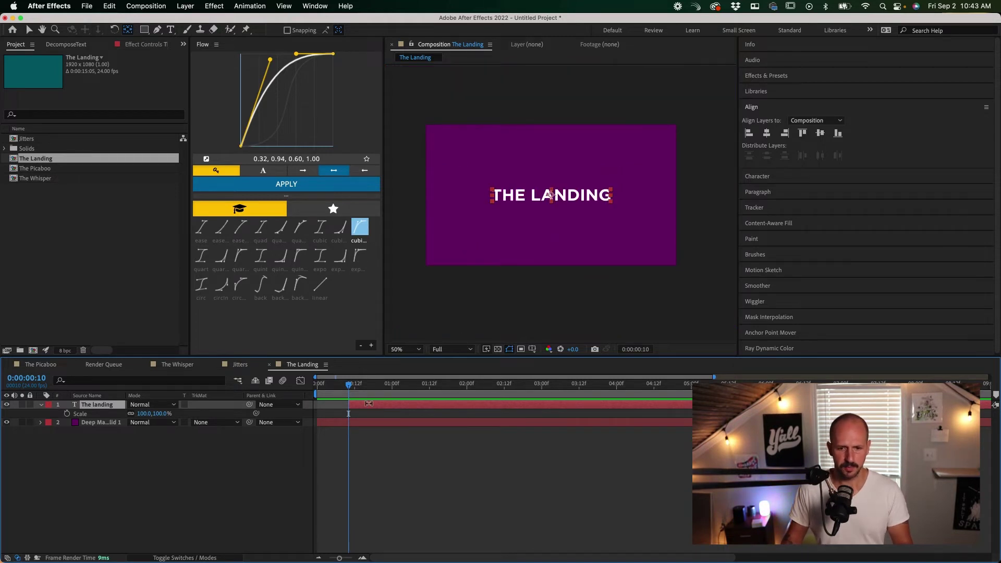
Keyframe the text layer's Scale from 175% at 0:00:00:10 to 100% at 0:00:00:20.
left_click(155, 413)
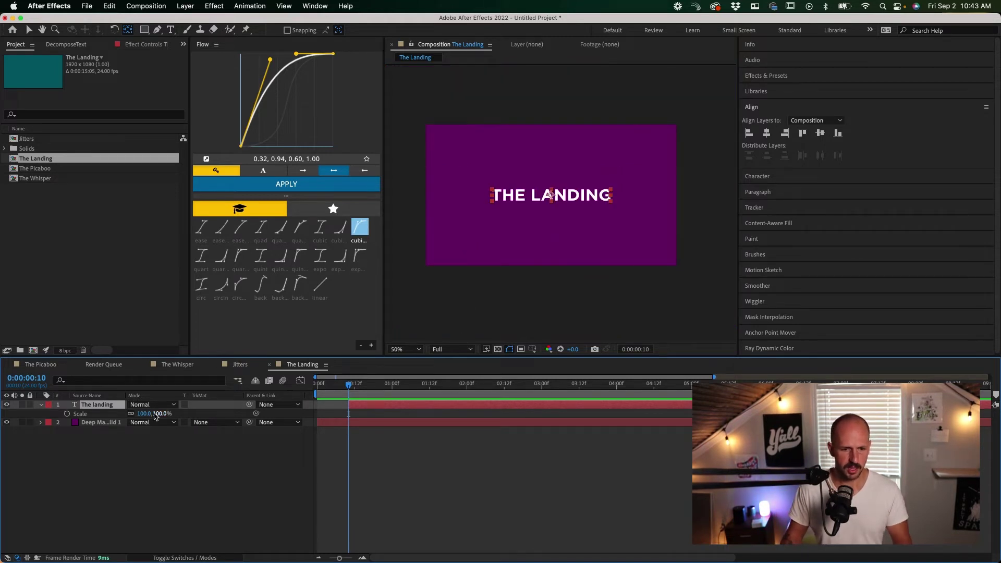
left_click(67, 414)
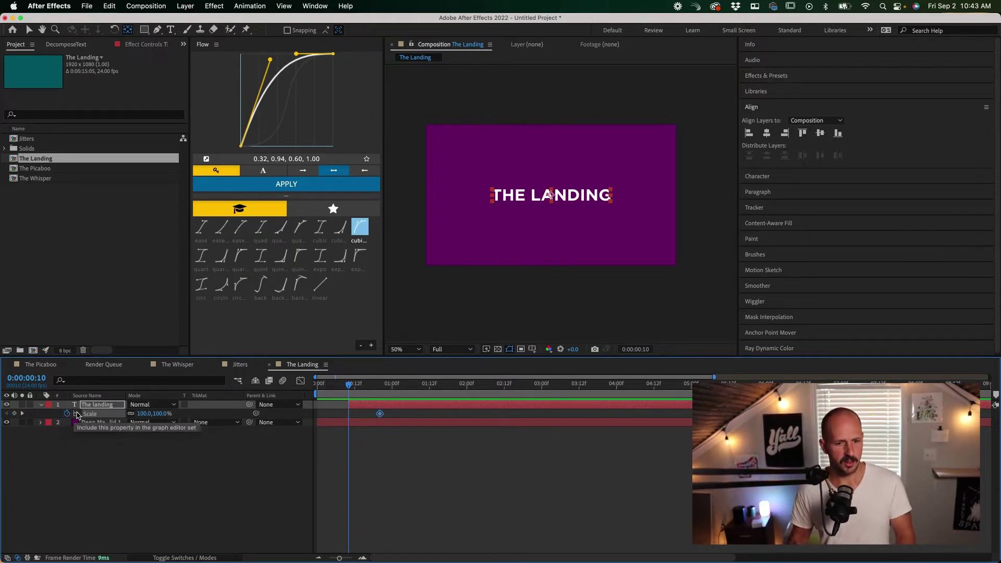
mouse_move(146, 413)
left_mouse_down()
mouse_move(169, 414)
mouse_move(159, 417)
left_mouse_up()
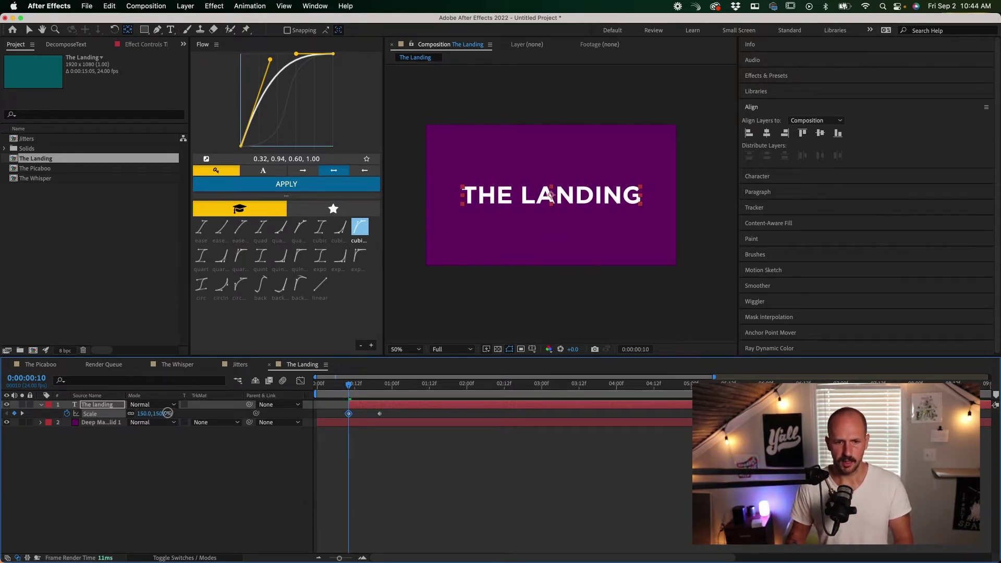
left_click(159, 414)
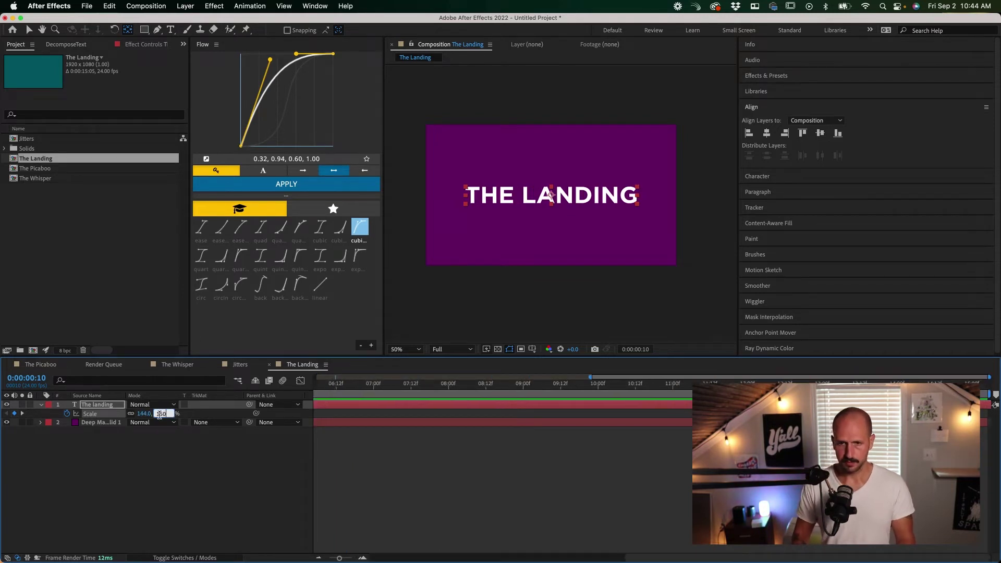
type("150")
key("Return")
left_click(424, 471)
scroll(410, 448, "left", 10)
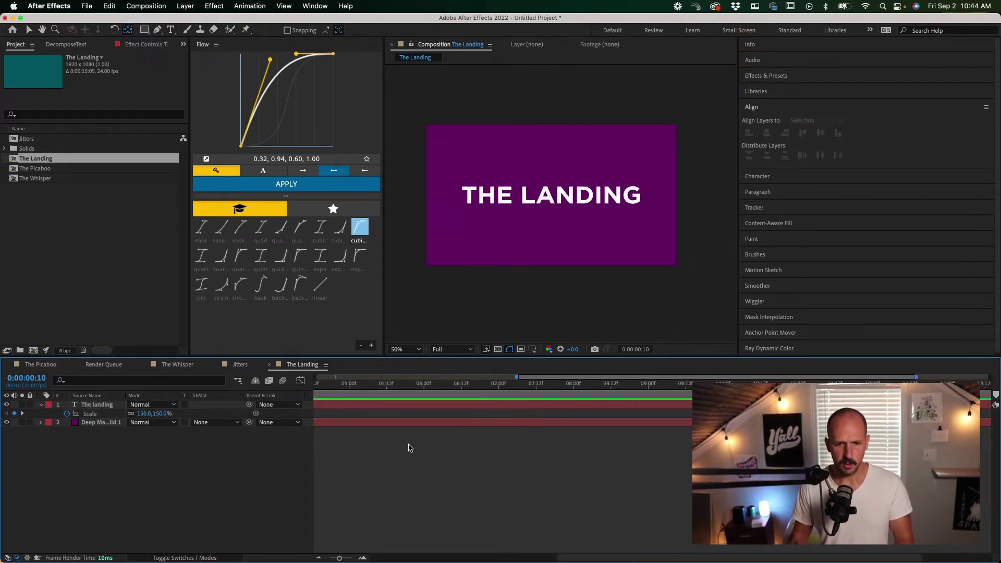
left_click(158, 414)
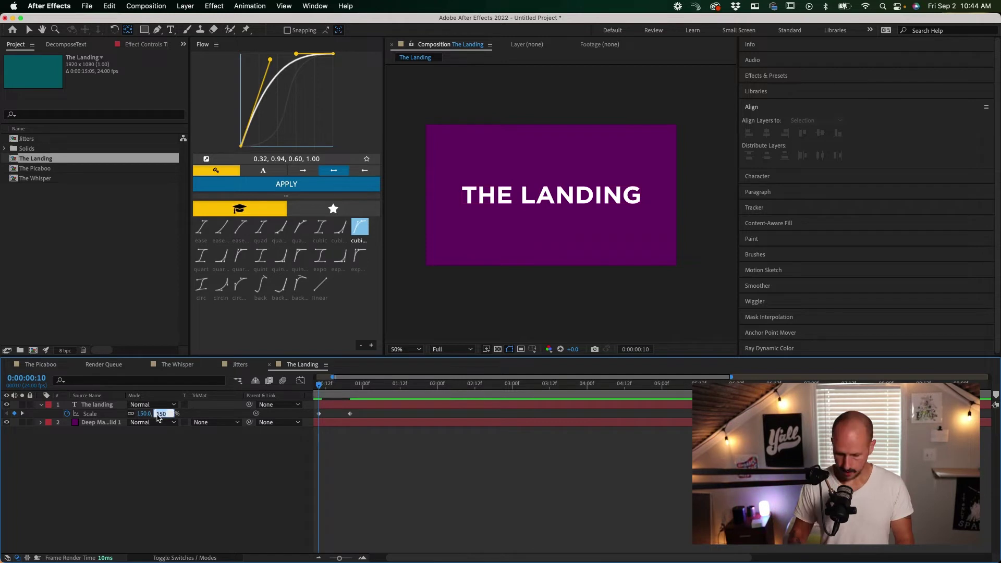
type("175")
key("Return")
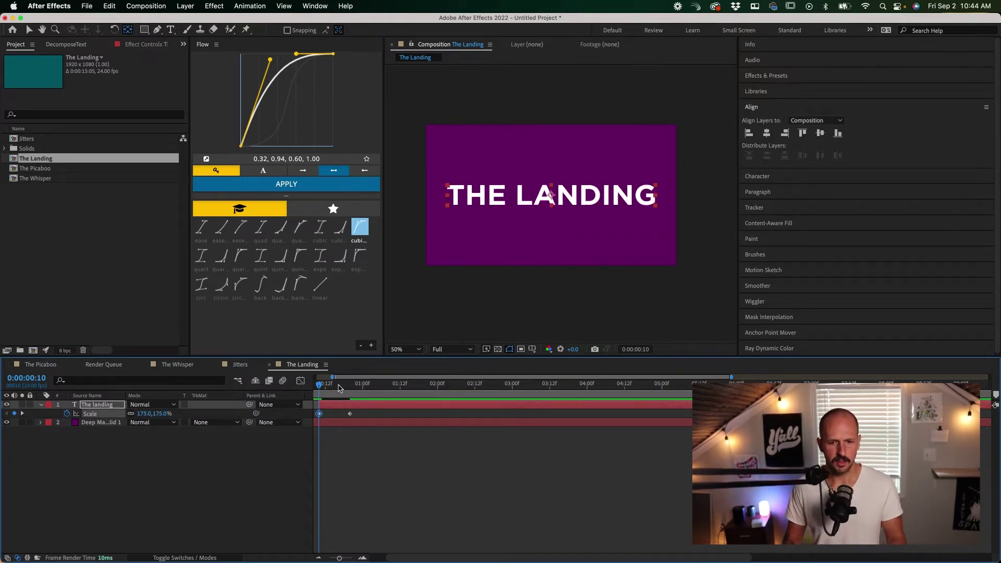
Play The Landing composition twice from the start to check the scale animation.
scroll(339, 389, "left", 3)
left_click_drag(340, 389, 283, 395)
key("space")
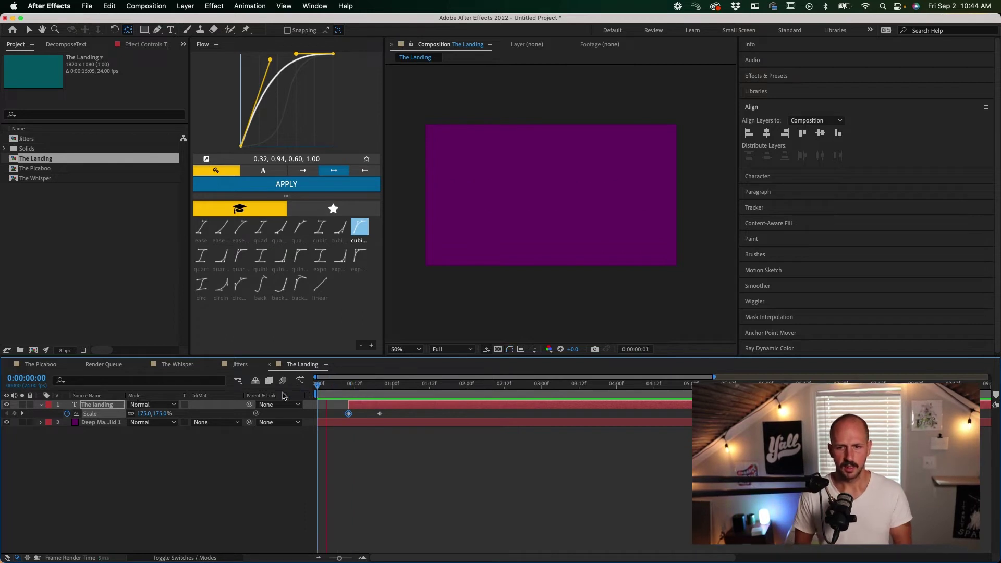
key("space")
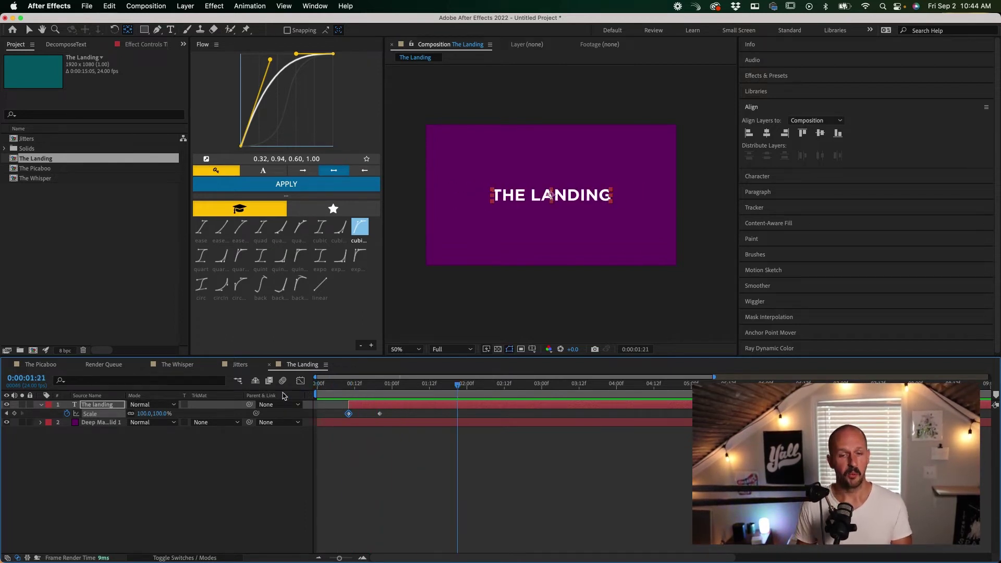
left_click_drag(388, 388, 294, 395)
key("space")
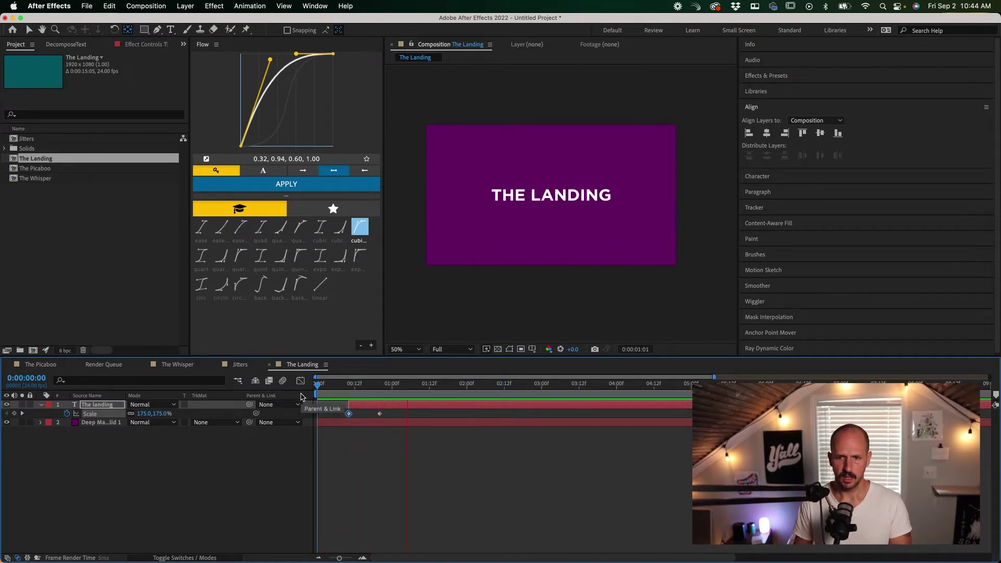
key("space")
Apply Easy Ease to both Scale keyframes and play the animation from the start.
key("a")
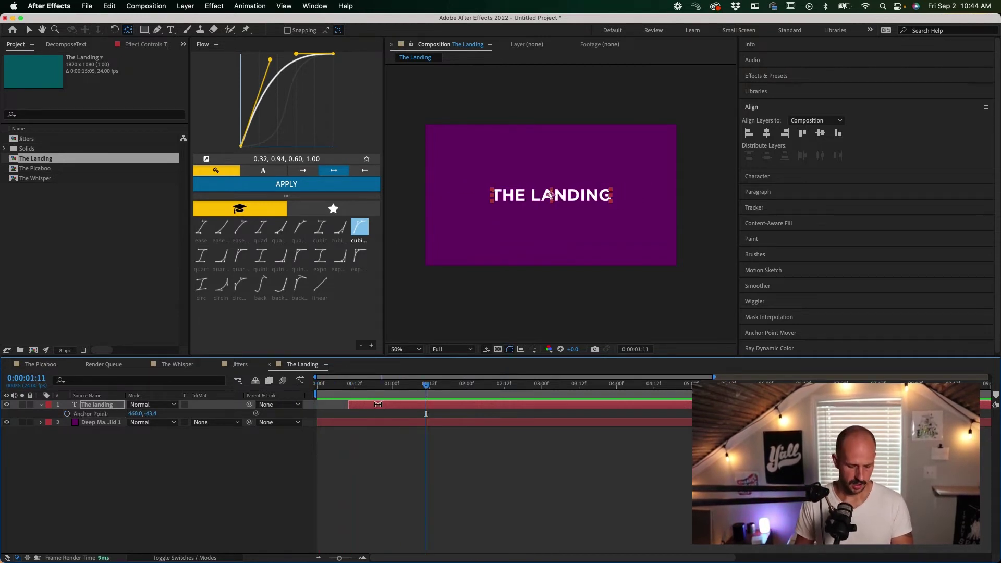
key("s")
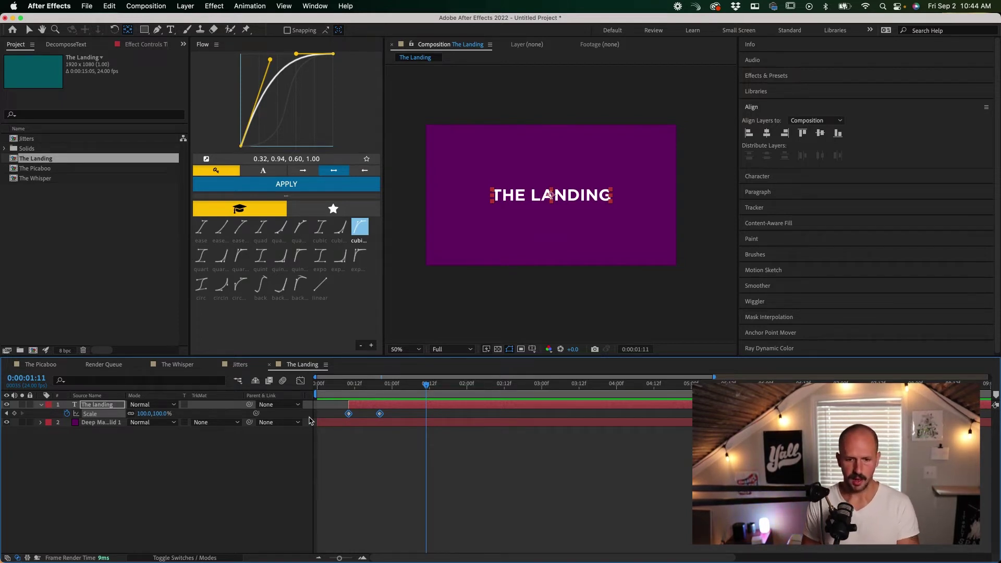
key("F9")
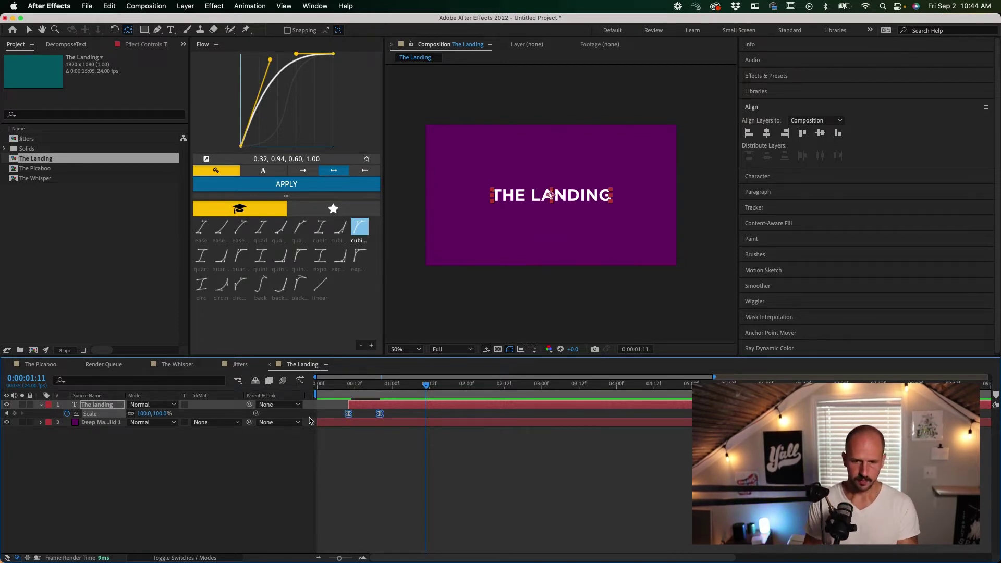
key("Home")
key("space")
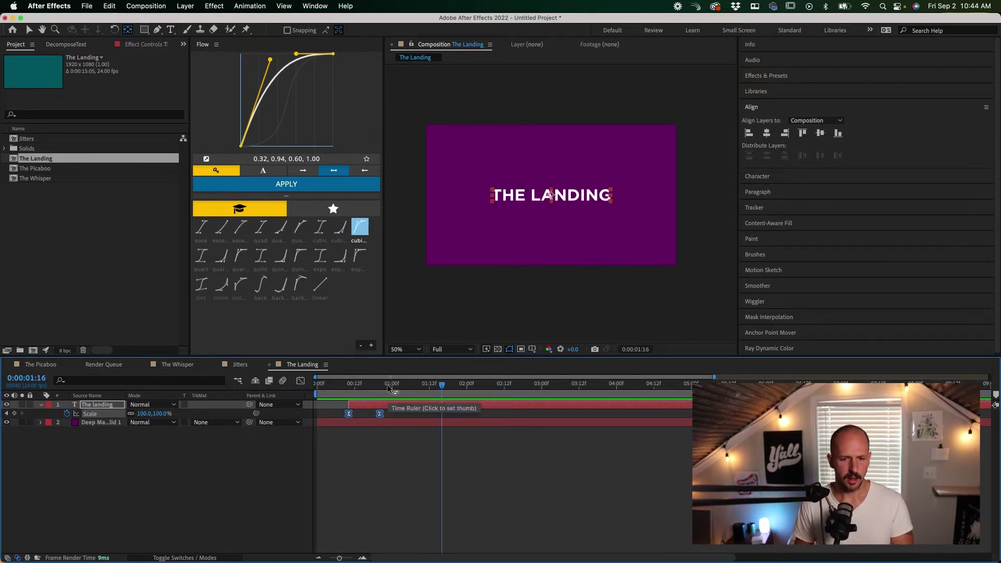
Return to 0:00:00:10 and show both selected Scale keyframes enlarged in the Graph Editor.
left_click(352, 386)
left_click(396, 418)
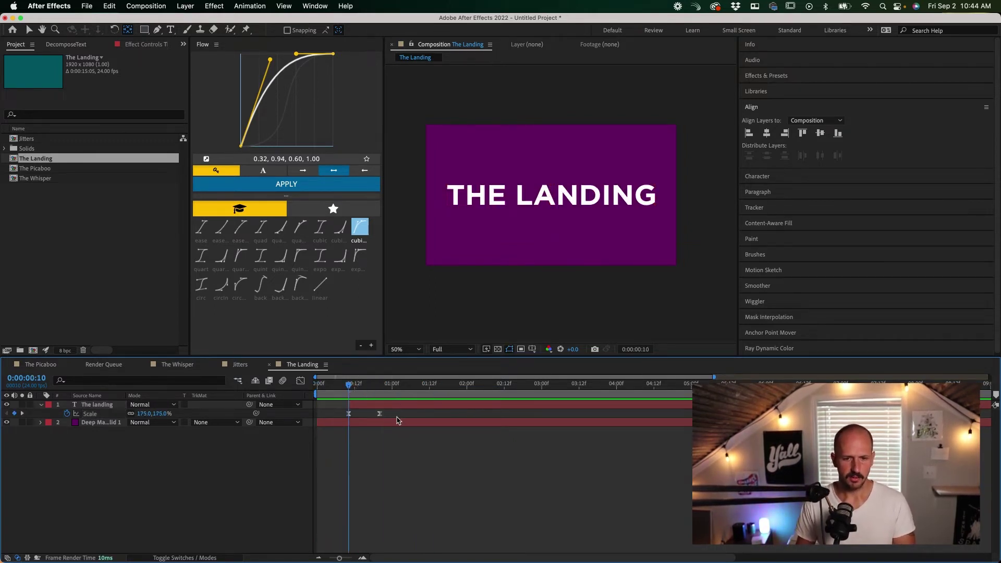
left_click_drag(401, 411, 328, 417)
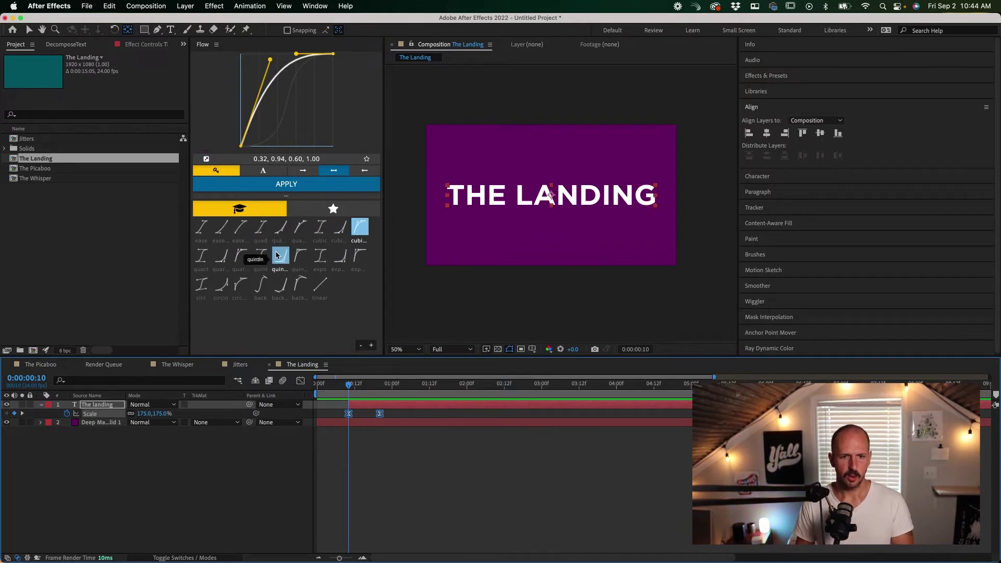
left_click(301, 381)
left_click_drag(335, 406, 418, 542)
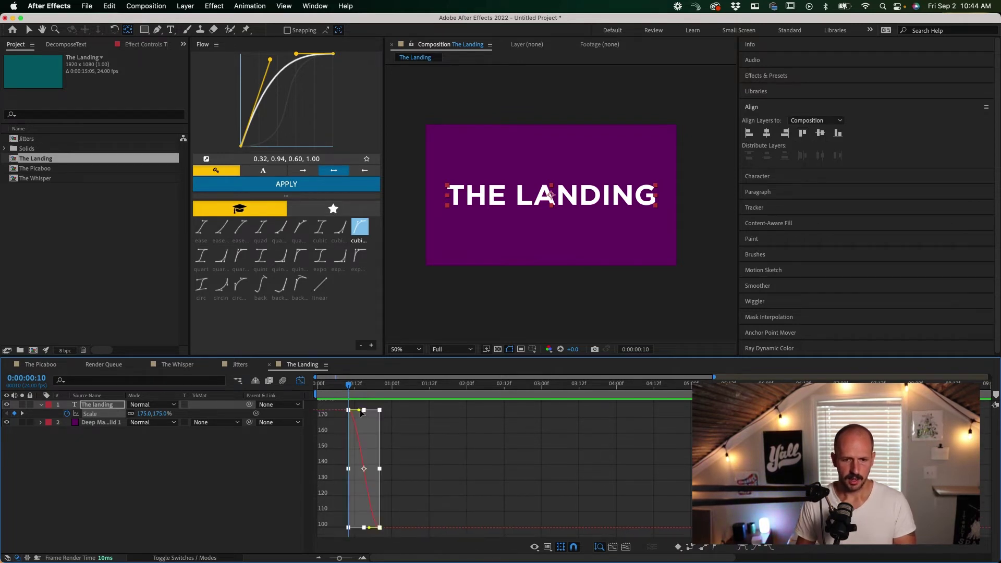
left_click_drag(339, 558, 352, 558)
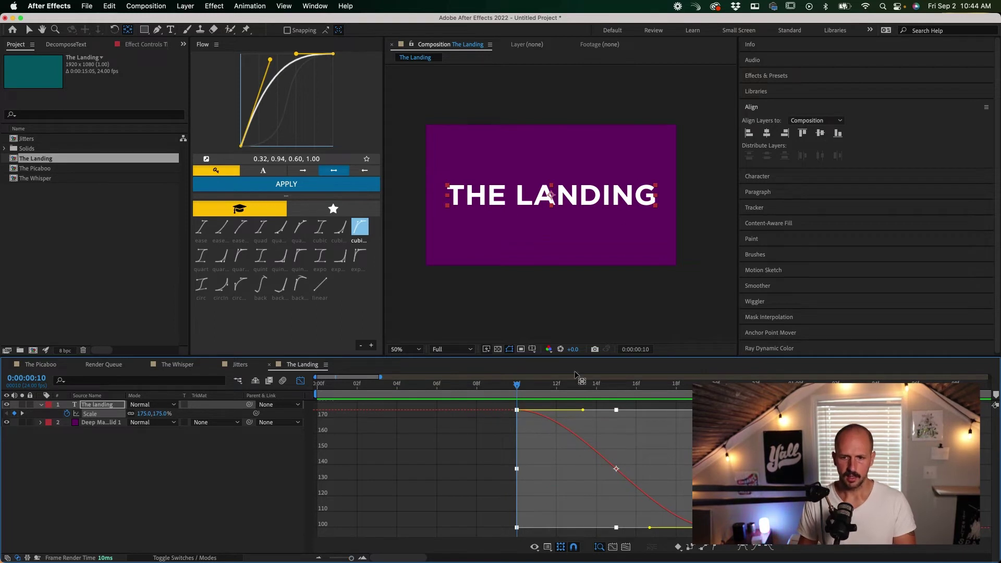
Extend the first Scale keyframe's outgoing handle to frame 20 and the last keyframe's incoming handle back to frame 14, previewing the curve.
left_click(589, 404)
left_click(516, 410)
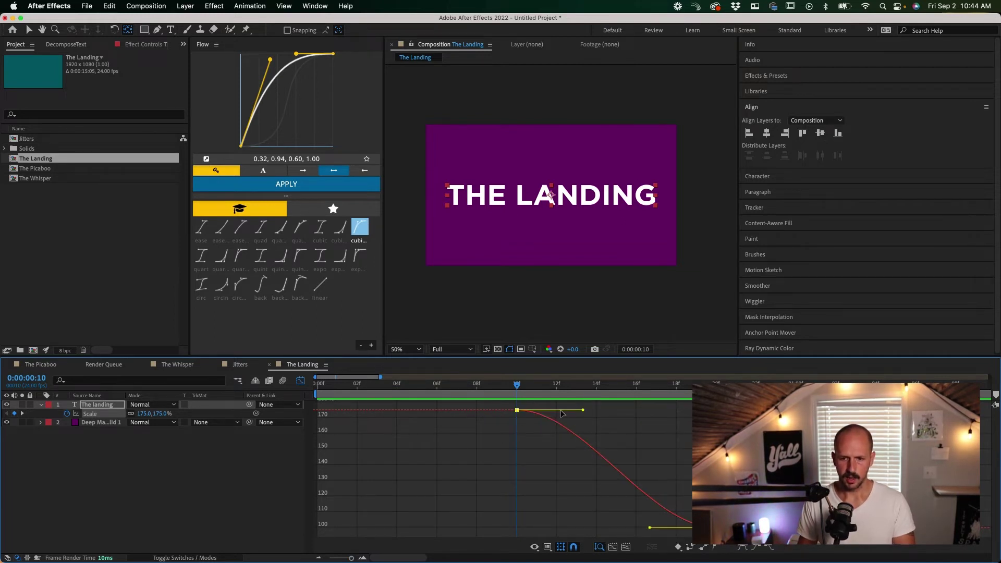
left_click_drag(584, 413, 720, 410)
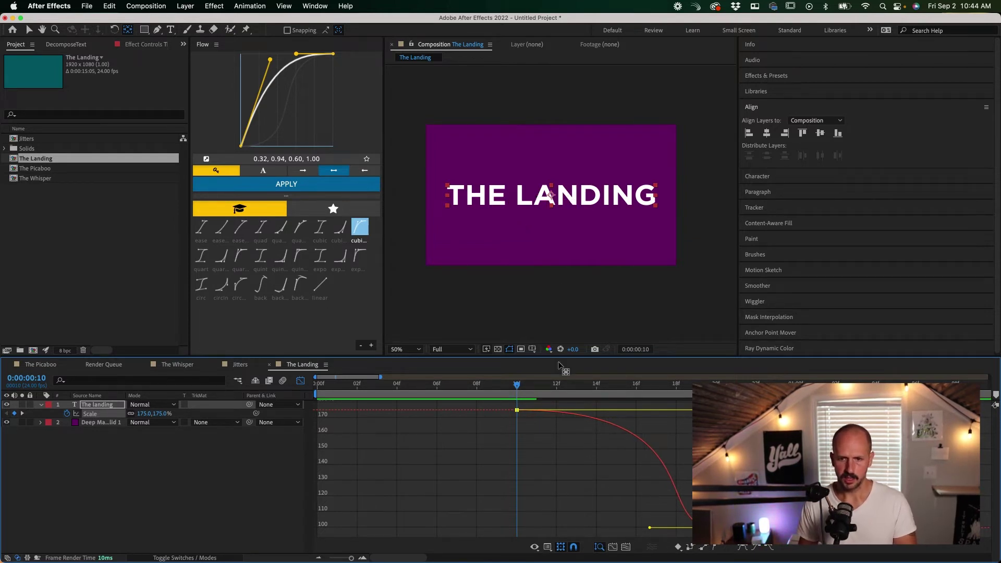
left_click_drag(542, 384, 483, 402)
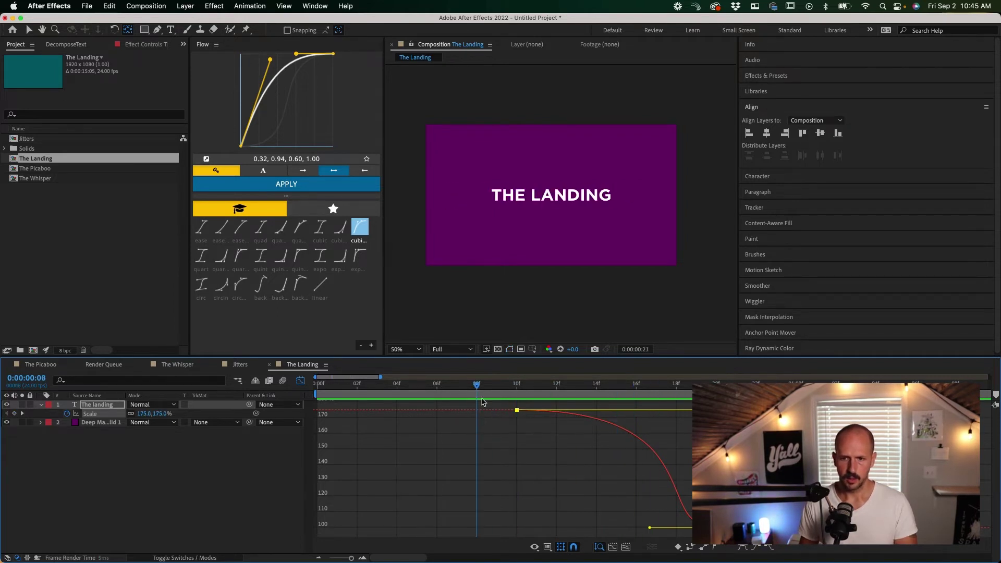
key("space")
scroll(412, 418, "left", 6)
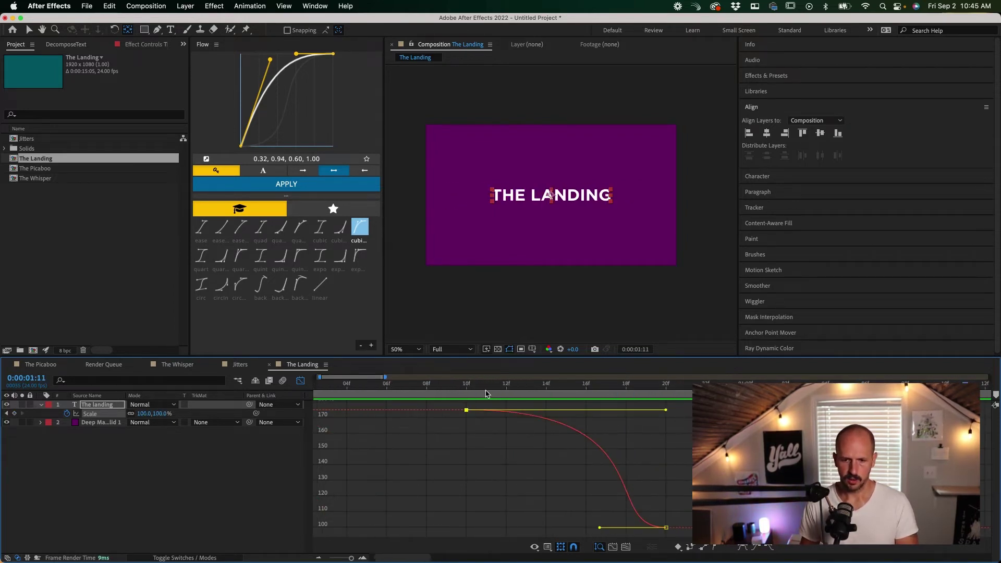
key("space")
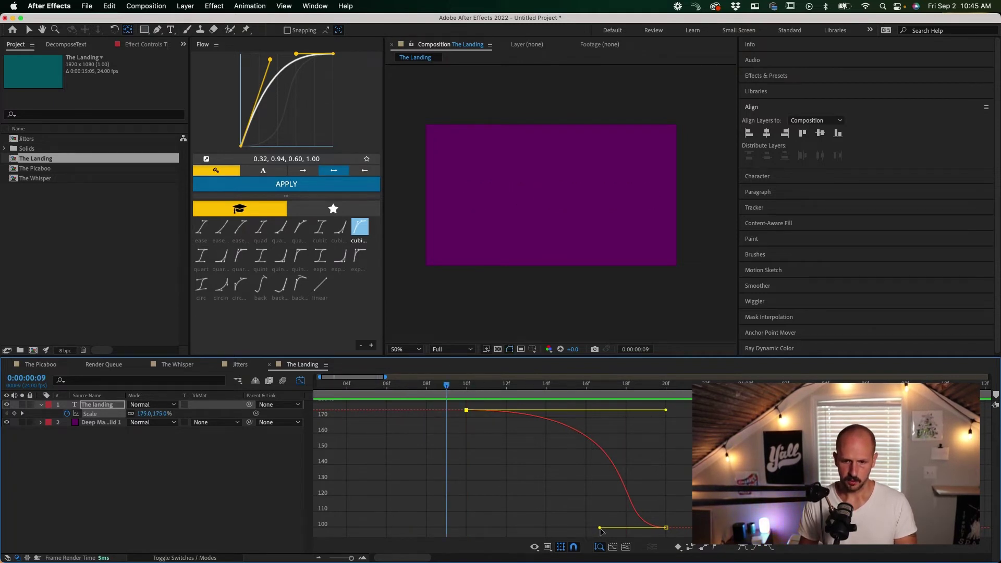
left_click_drag(599, 529, 546, 527)
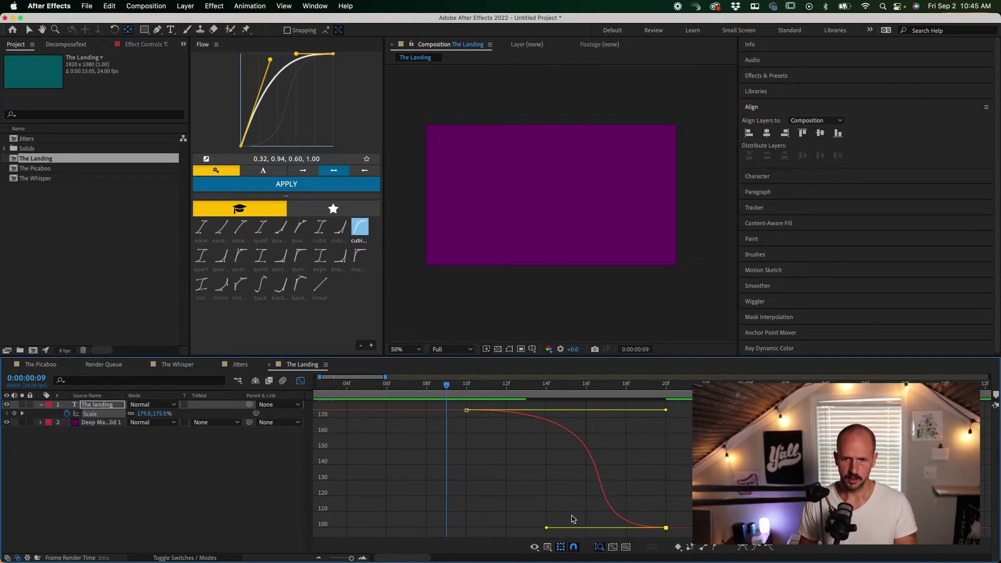
key("space")
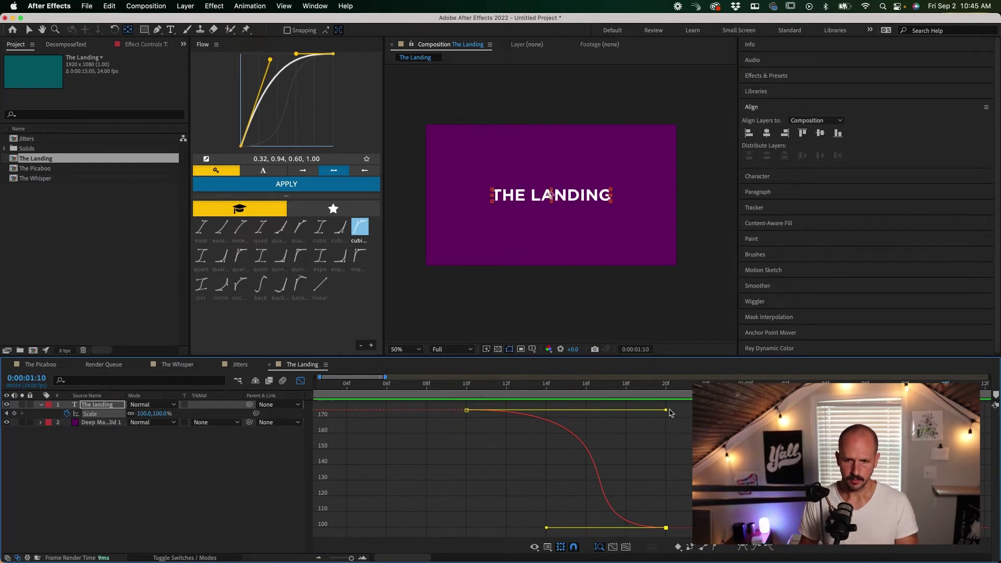
Shorten the first Scale keyframe's outgoing handle to about frame 18 and play the animation.
left_click_drag(666, 410, 619, 410)
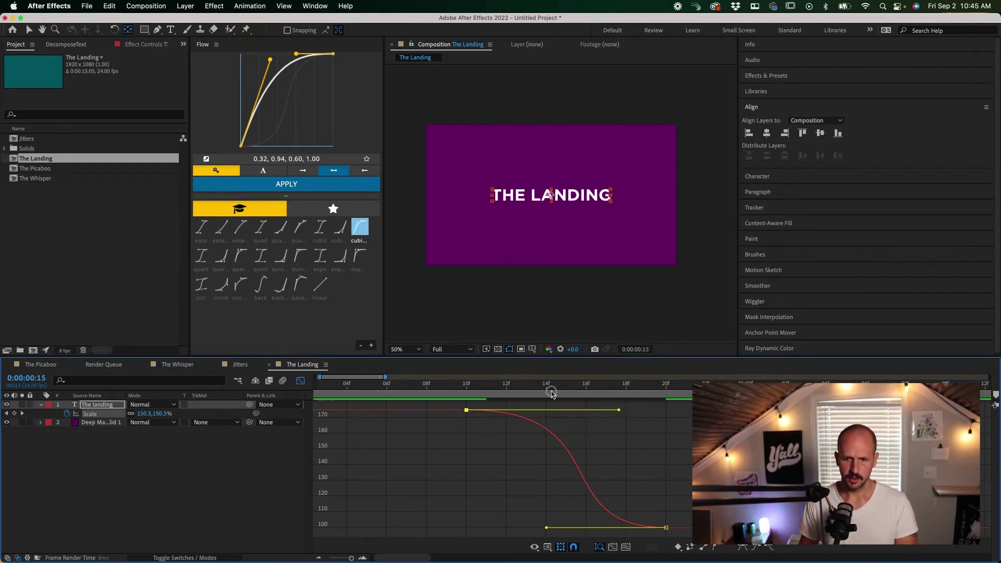
left_click(416, 397)
key("space")
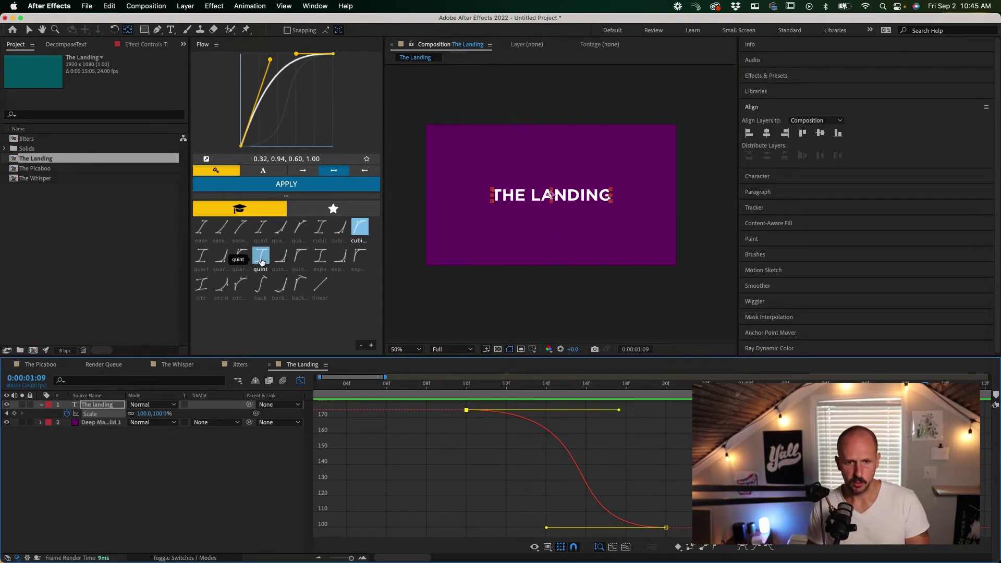
Apply the Flow quint curve (0.84, 0.00, 0.16, 1.00) to the selected first Scale keyframe and preview from frame 6.
left_click(261, 261)
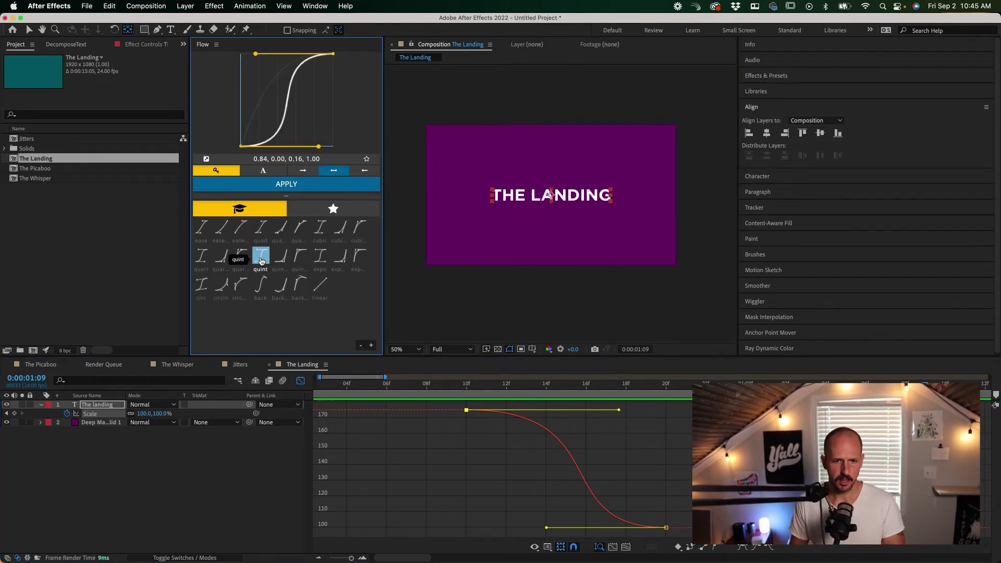
left_click(274, 189)
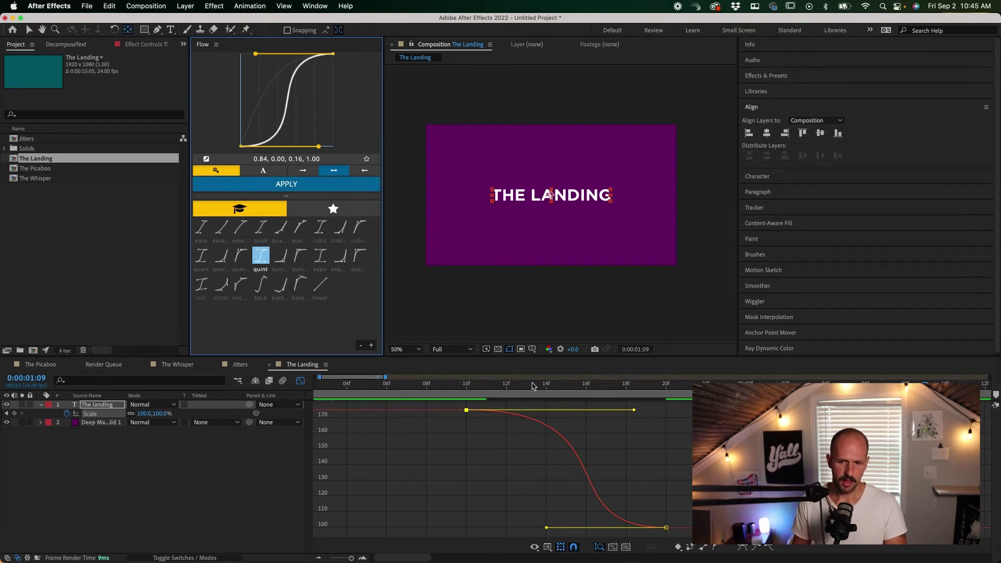
left_click_drag(532, 386, 387, 387)
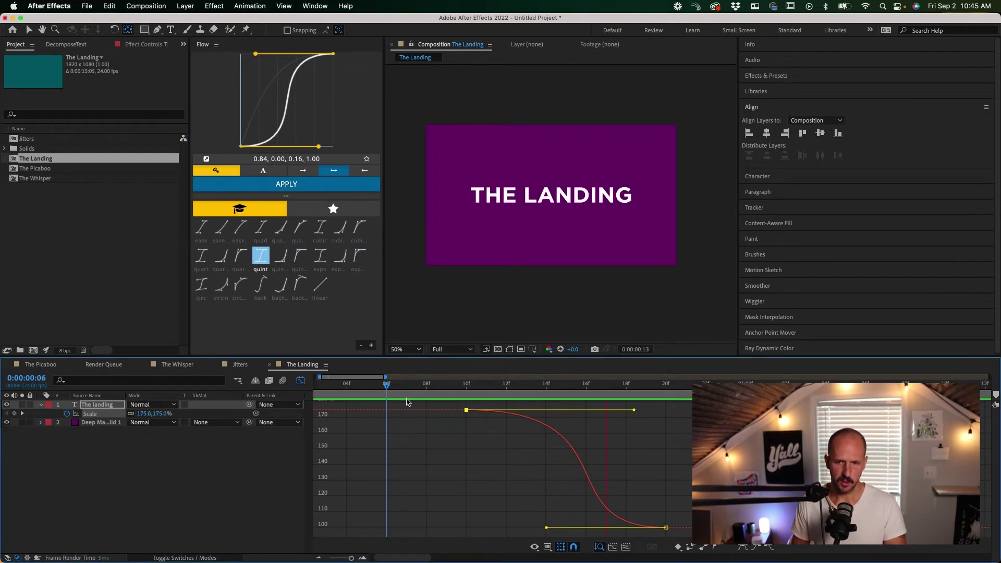
key("space")
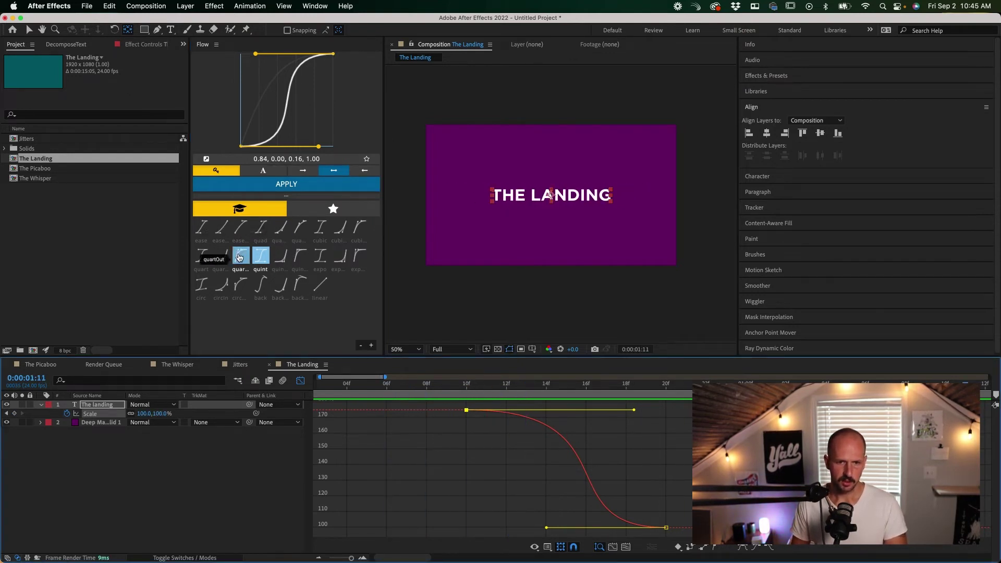
Apply the Flow quart curve (0.76, 0.00, 0.24, 1.00) to the selected Scale keyframe and play the animation from the start.
left_click(202, 257)
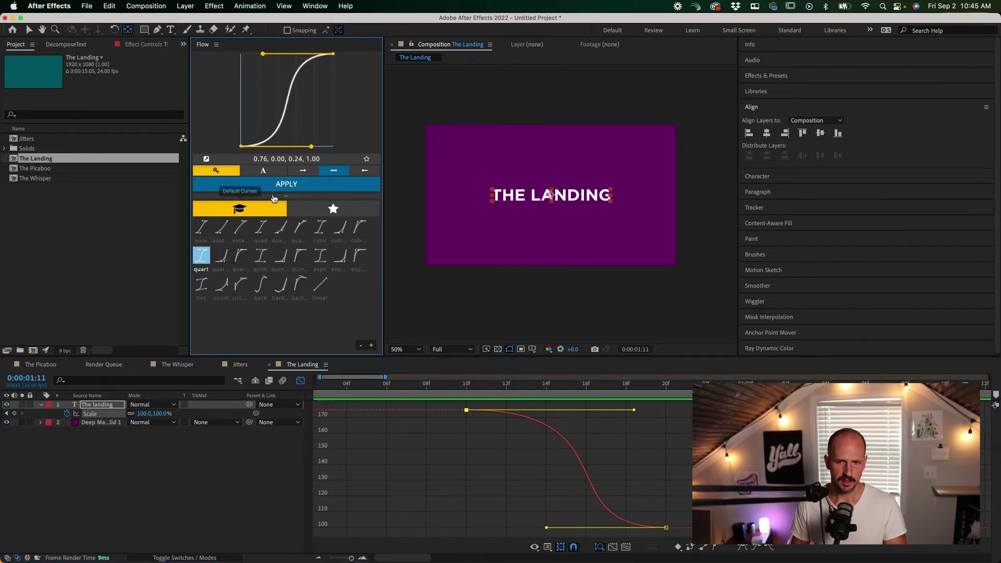
left_click(279, 185)
left_click(386, 392)
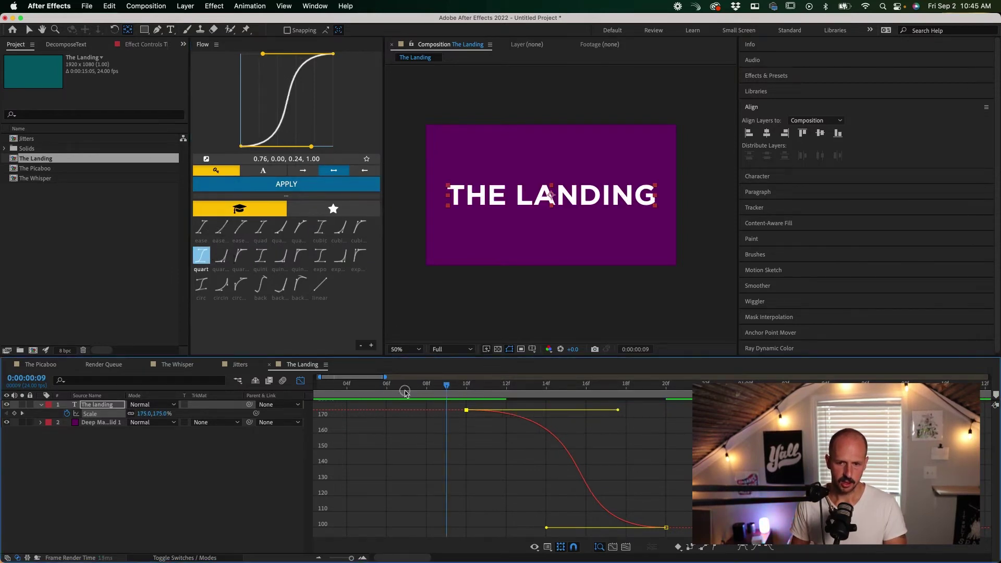
left_click(426, 392)
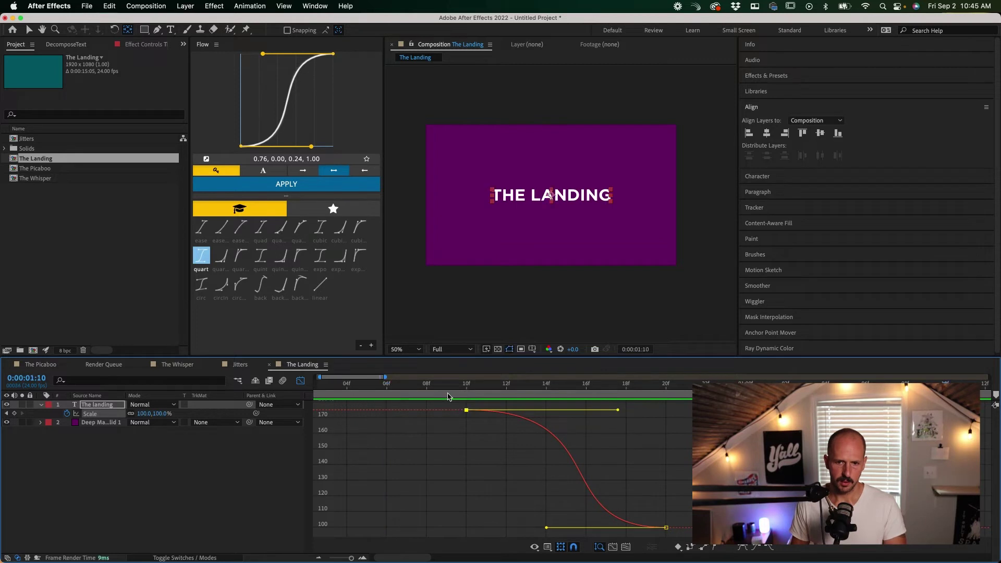
left_click(373, 395)
key("space")
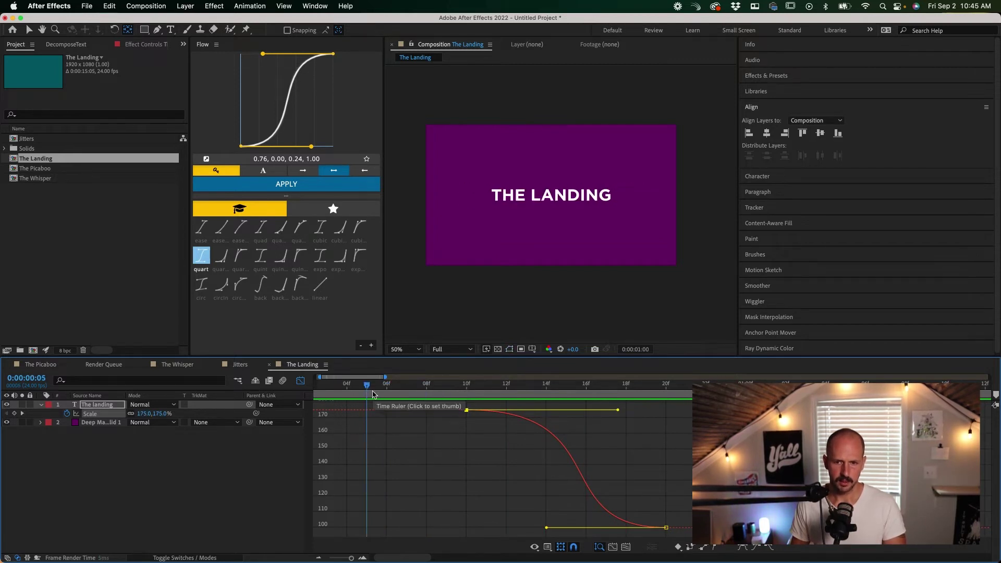
left_click_drag(386, 391, 307, 389)
key("space")
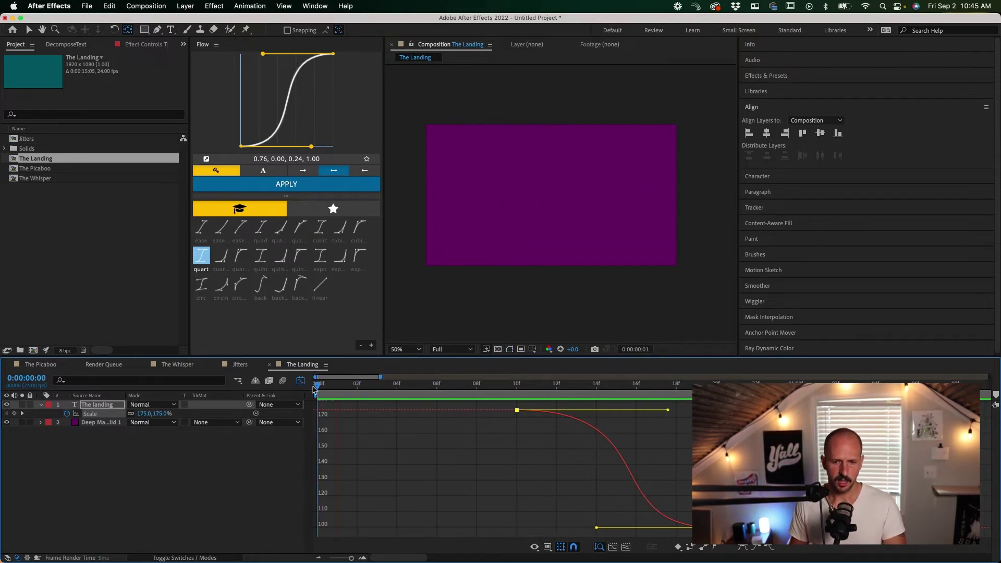
key("space")
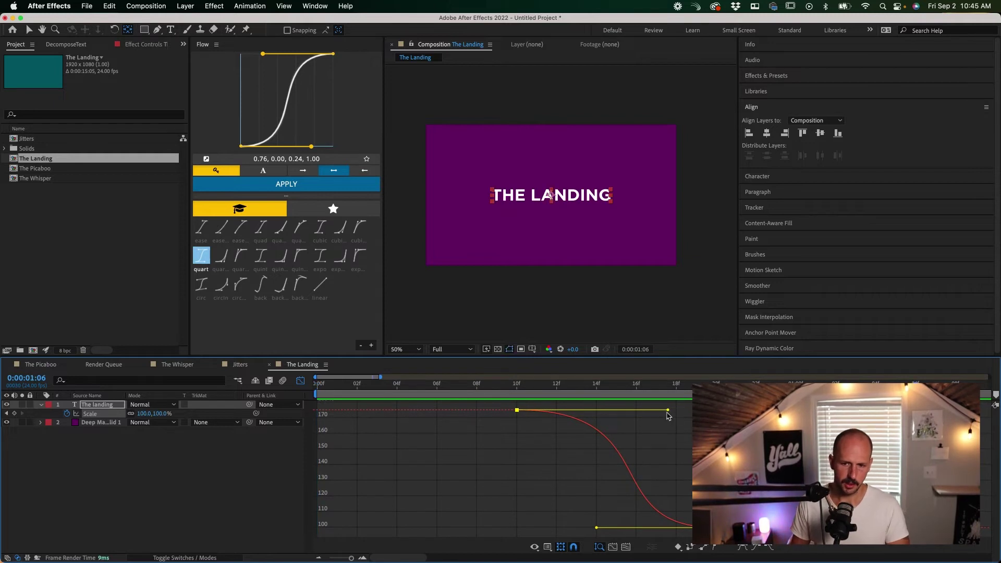
Extend the first Scale keyframe's outgoing handle to about frame 20 and play The Landing from the start.
left_click_drag(668, 412, 714, 410)
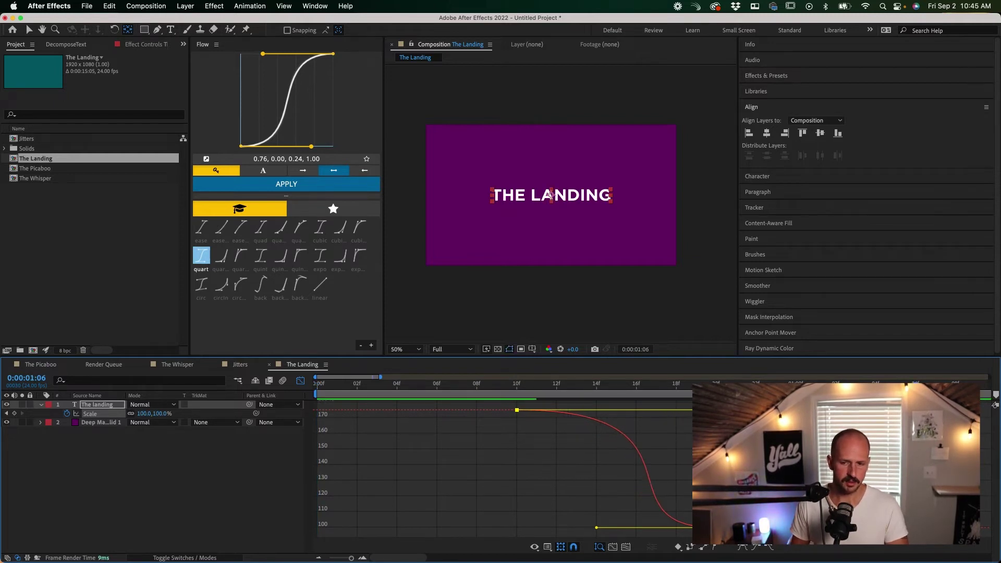
left_click_drag(622, 391, 56, 395)
key("space")
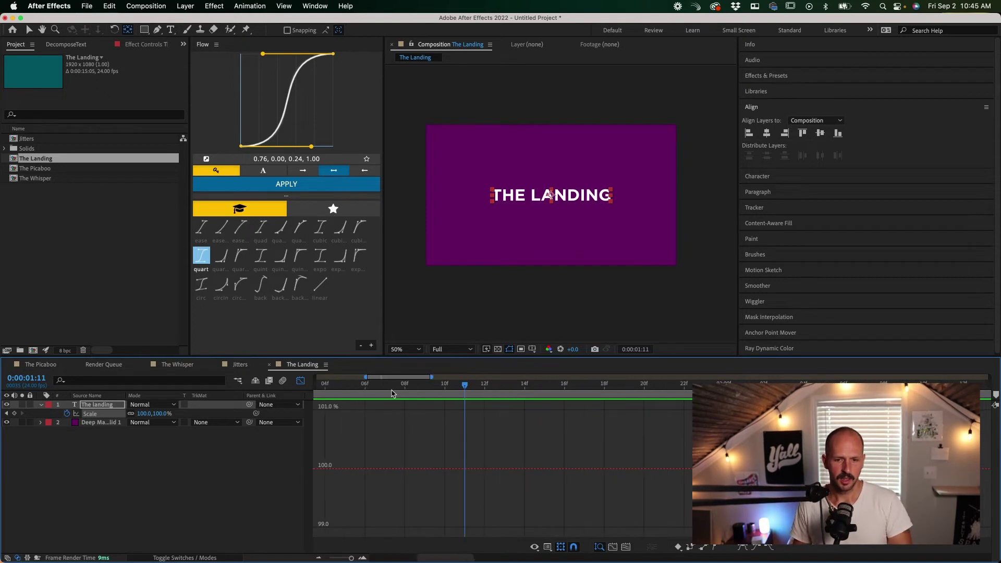
Close the Graph Editor, zoom the timeline out, and play The Landing's finished scale animation.
left_click(299, 381)
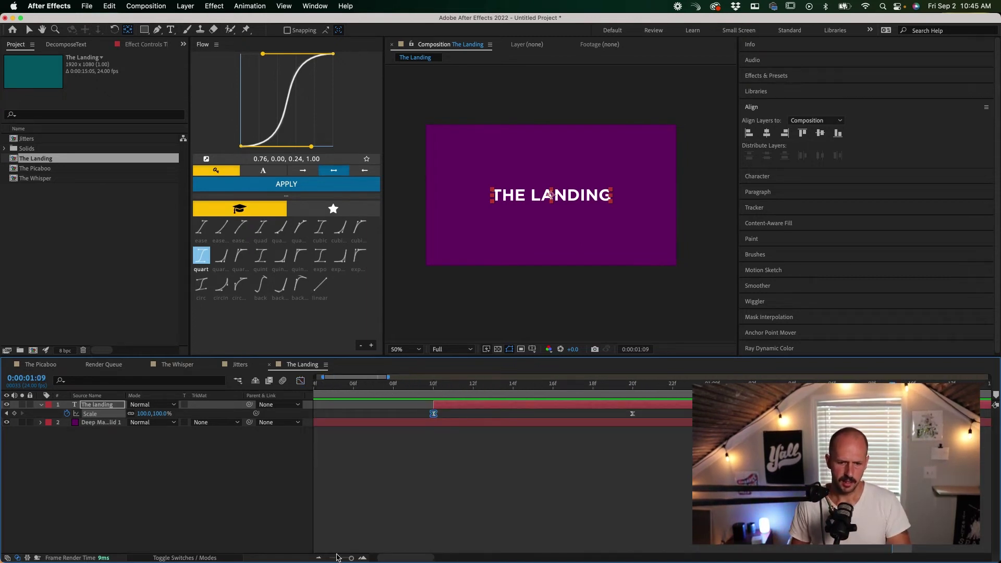
left_click_drag(343, 559, 331, 557)
key("space")
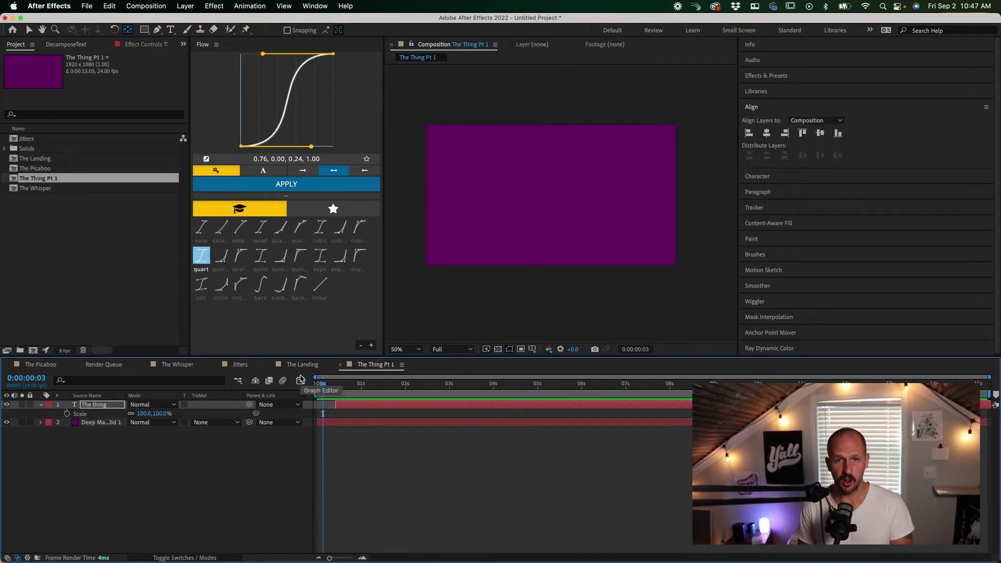
In The Thing Pt 1, go to 0:00:00:10 and enable Scale keyframing, placing the 100% keyframe at about frame 20.
left_click_drag(356, 384, 359, 384)
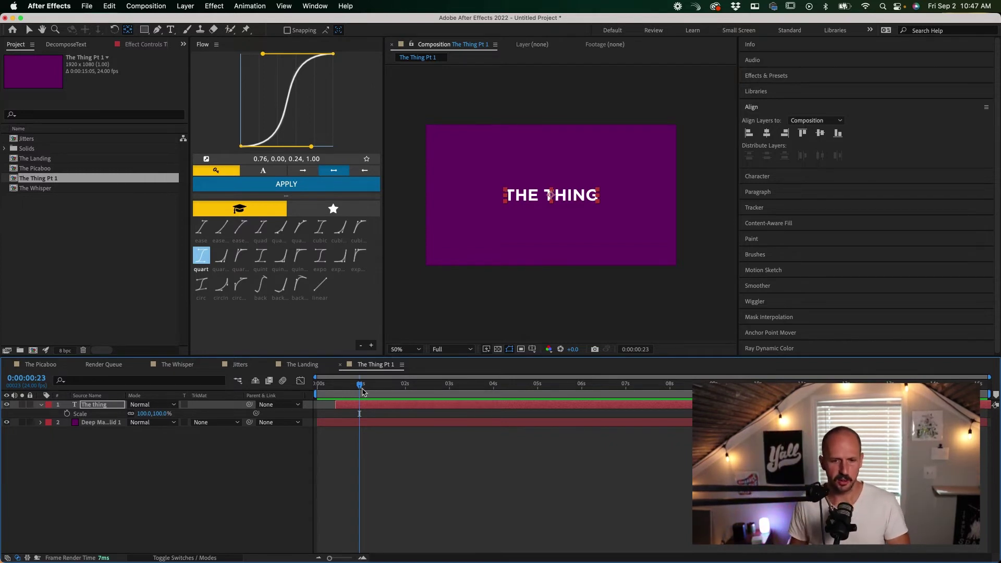
left_click_drag(359, 389, 338, 396)
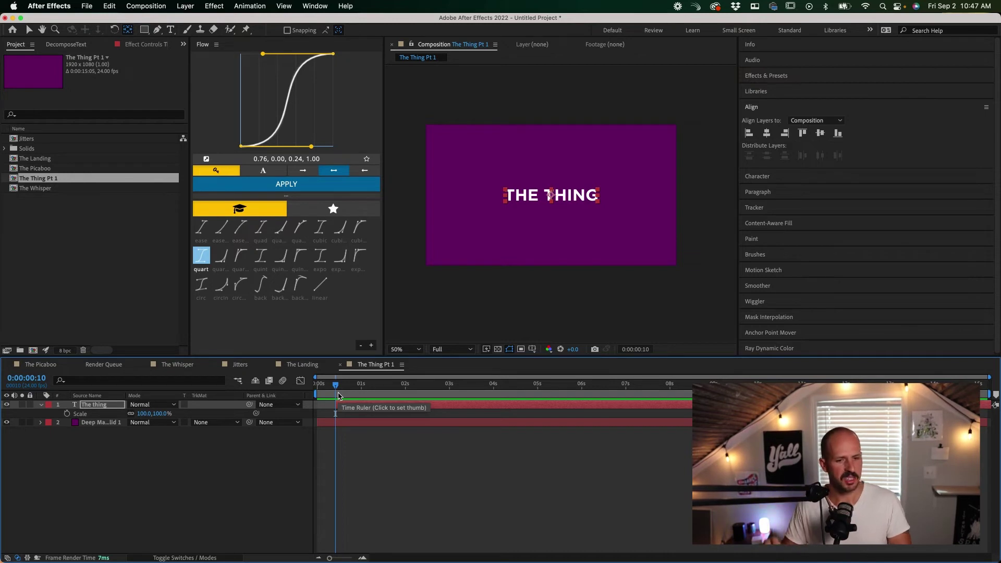
left_click(67, 414)
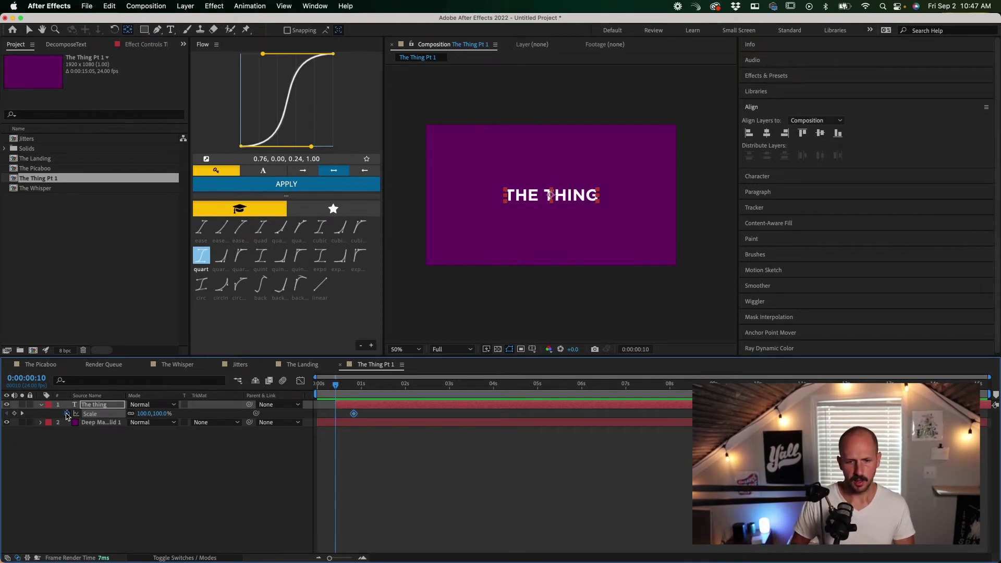
Set The thing layer's Scale to 0% at 0:00:00:10 and play the scale-up animation.
left_click(161, 413)
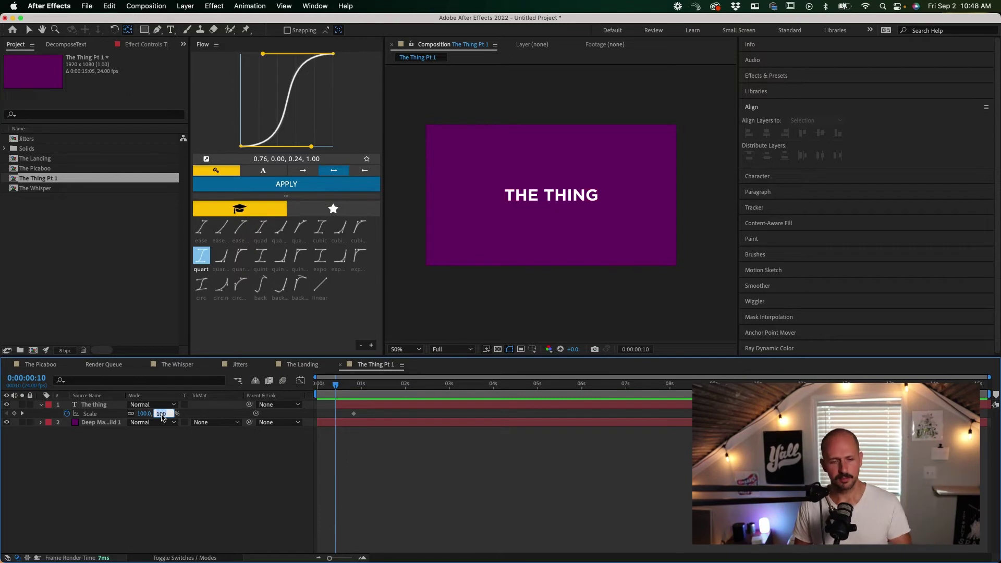
type("0")
key("Return")
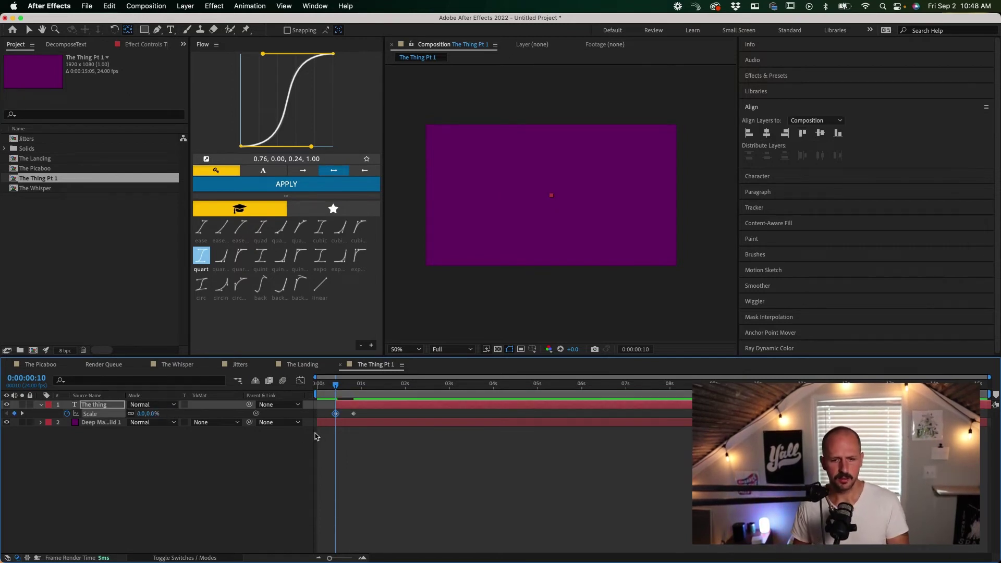
key("space")
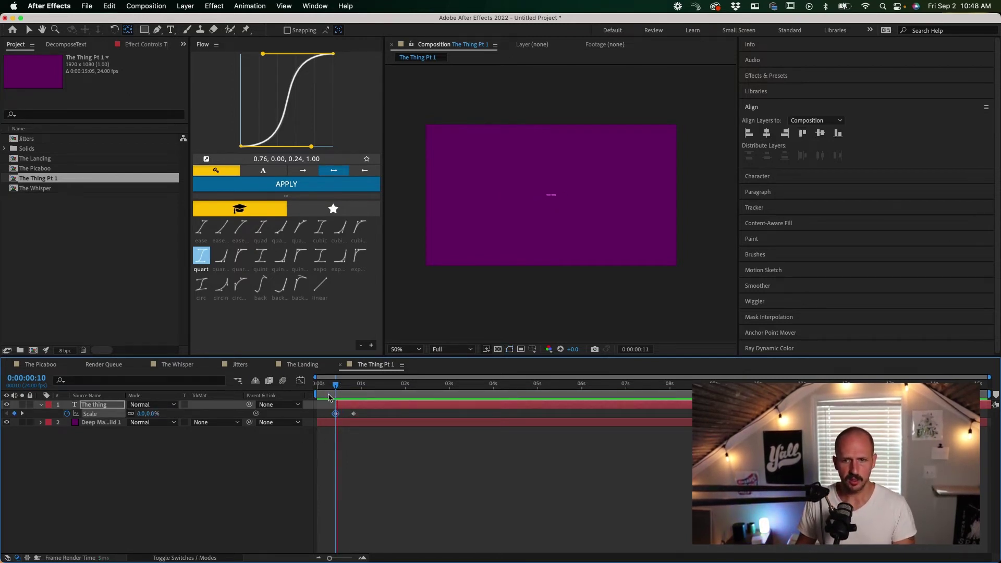
key("space")
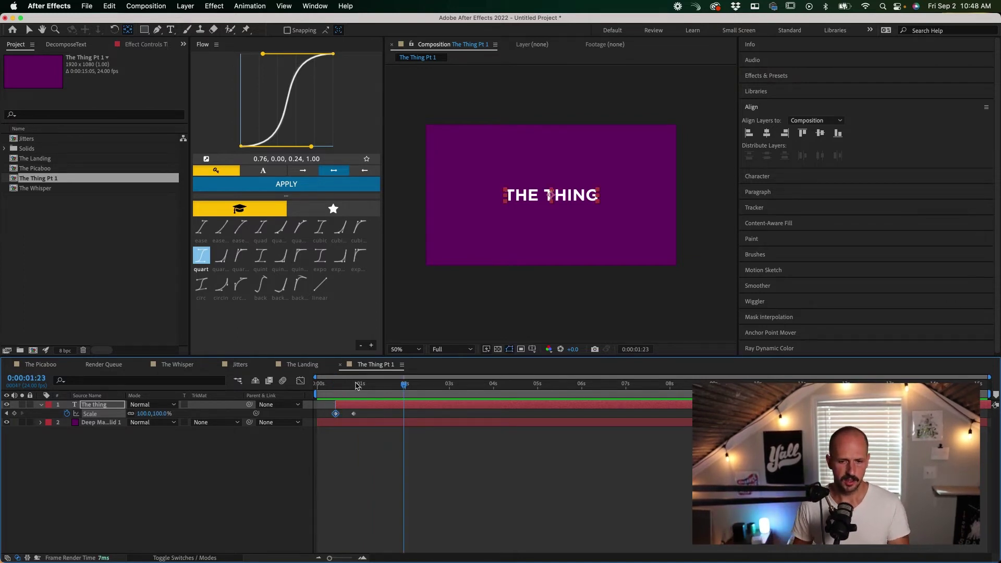
Apply Easy Ease to both Scale keyframes of The thing layer and play the composition from the start.
left_click(317, 416)
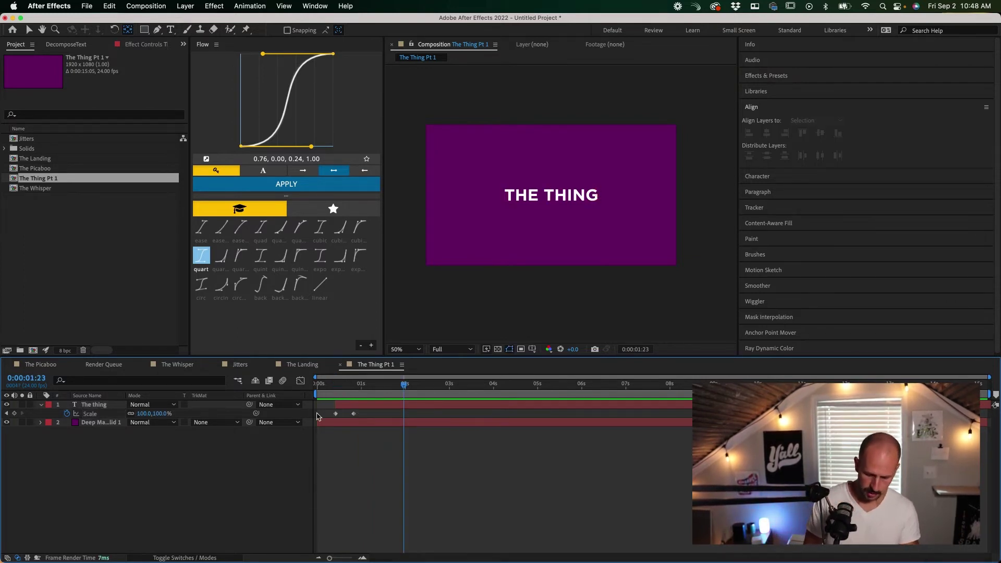
left_click_drag(319, 416, 367, 417)
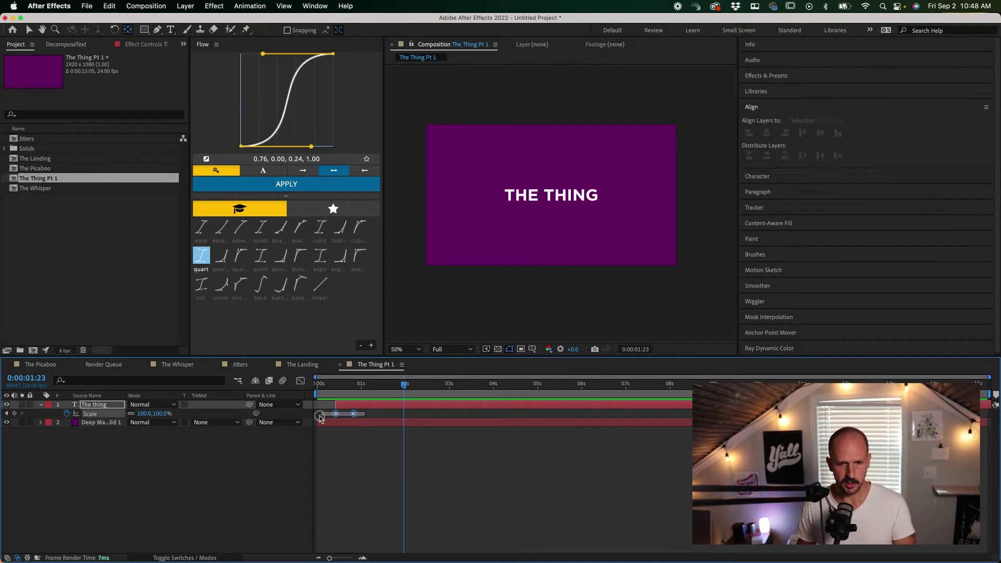
key("F9")
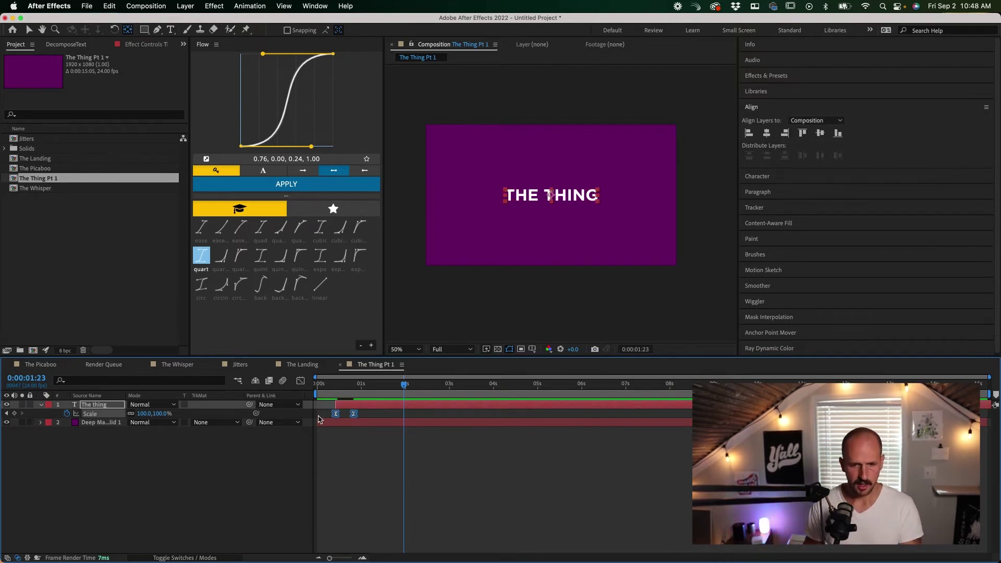
key("Home")
key("space")
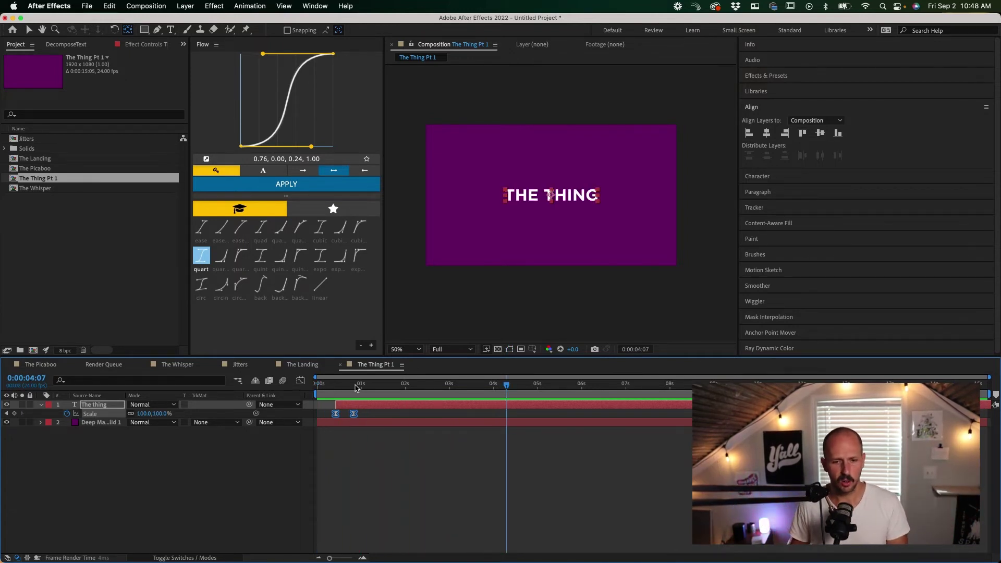
Replay The Thing Pt 1 from the start to check the eased scale-up.
key("space")
key("space")
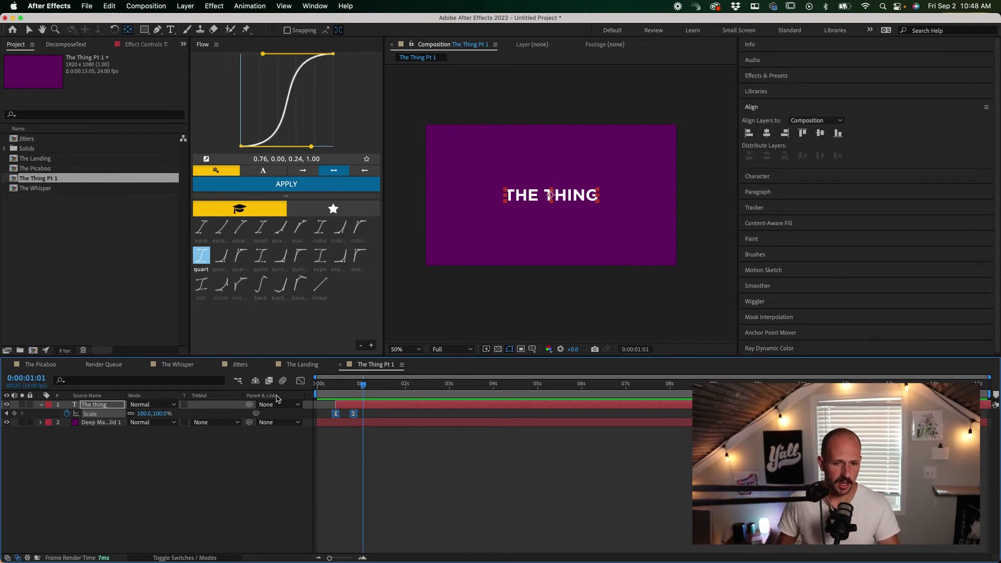
key("space")
key("space")
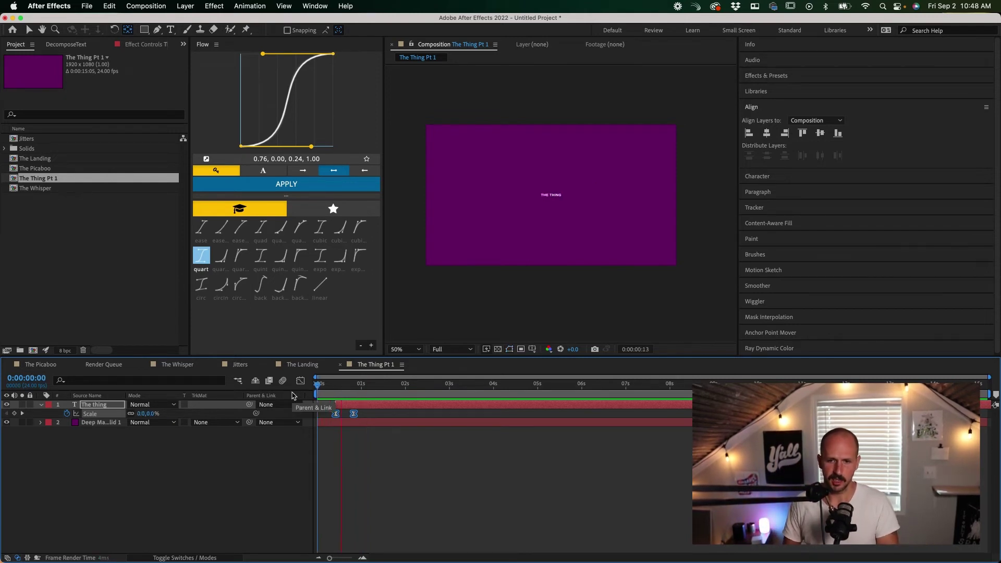
key("space")
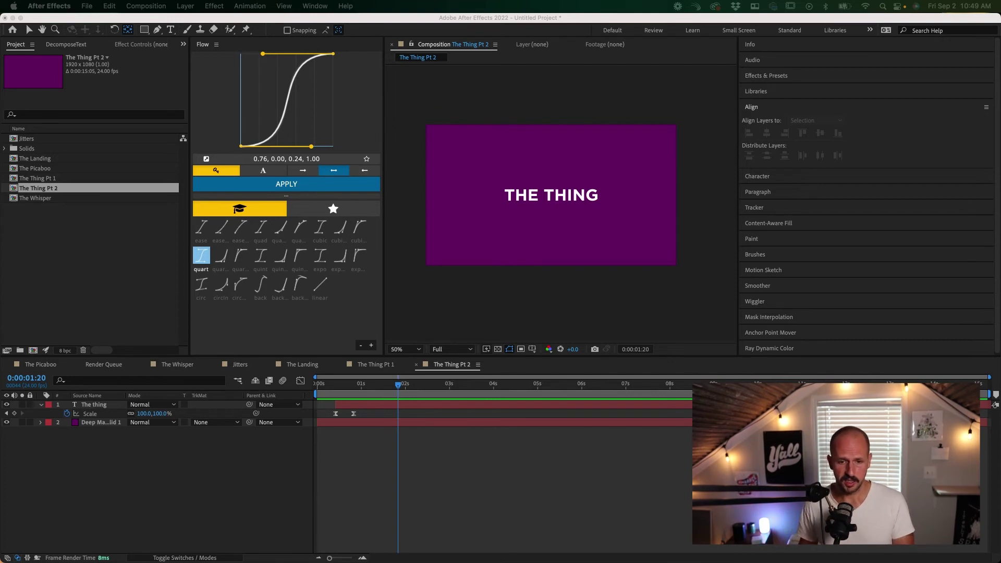
Return to 0:00:00:00 in The Thing Pt 2 and play the copied scale animation.
left_click(284, 403)
key("space")
left_click_drag(355, 390, 313, 392)
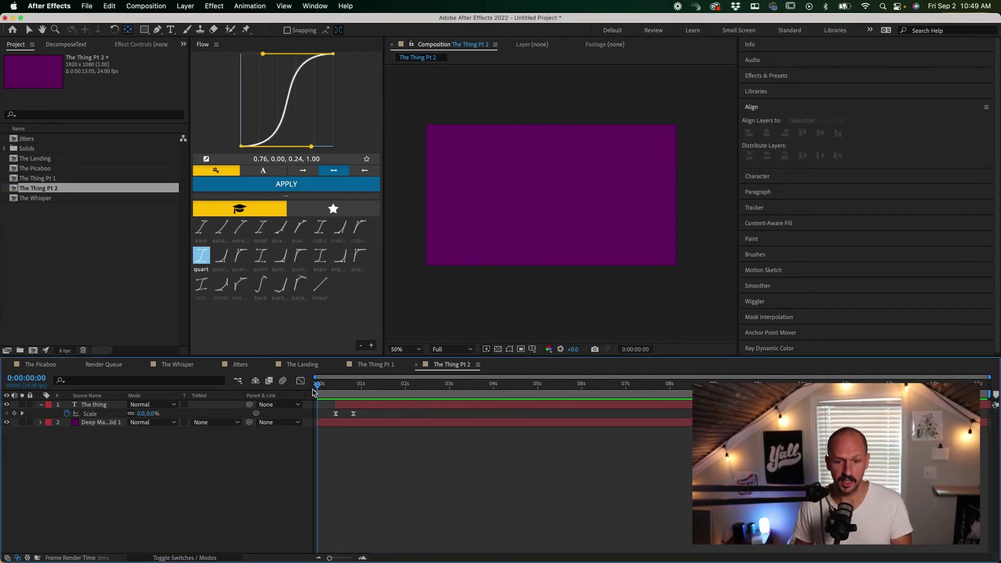
key("space")
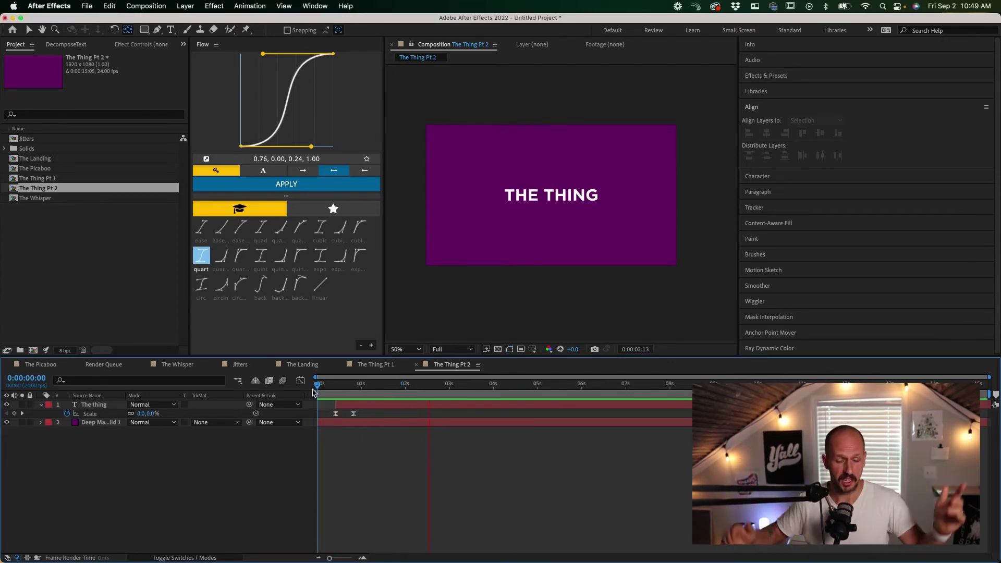
Expand The thing layer's Text properties in The Thing Pt 2 and add a Tracking text animator.
left_click(349, 407)
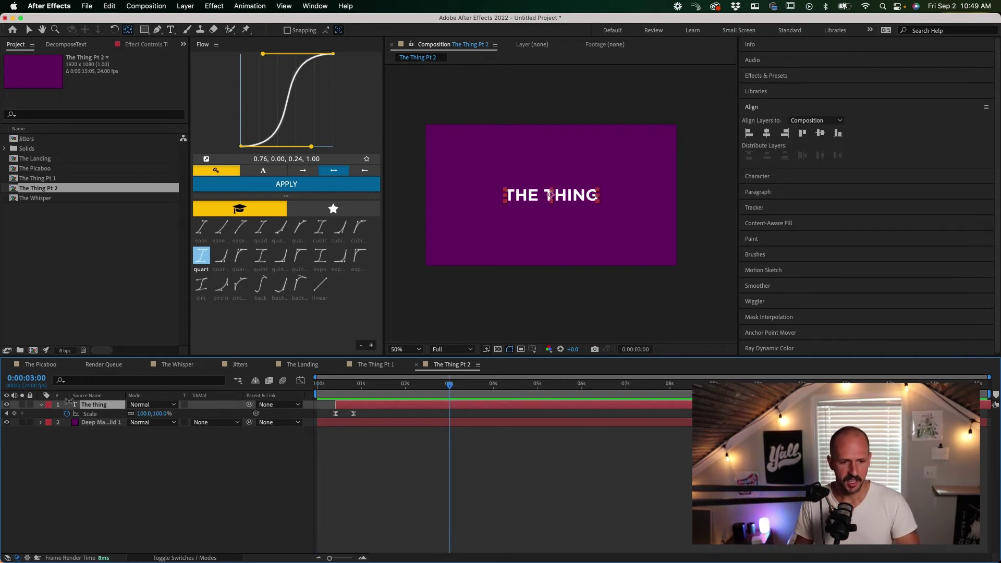
left_click(41, 405)
left_click(40, 405)
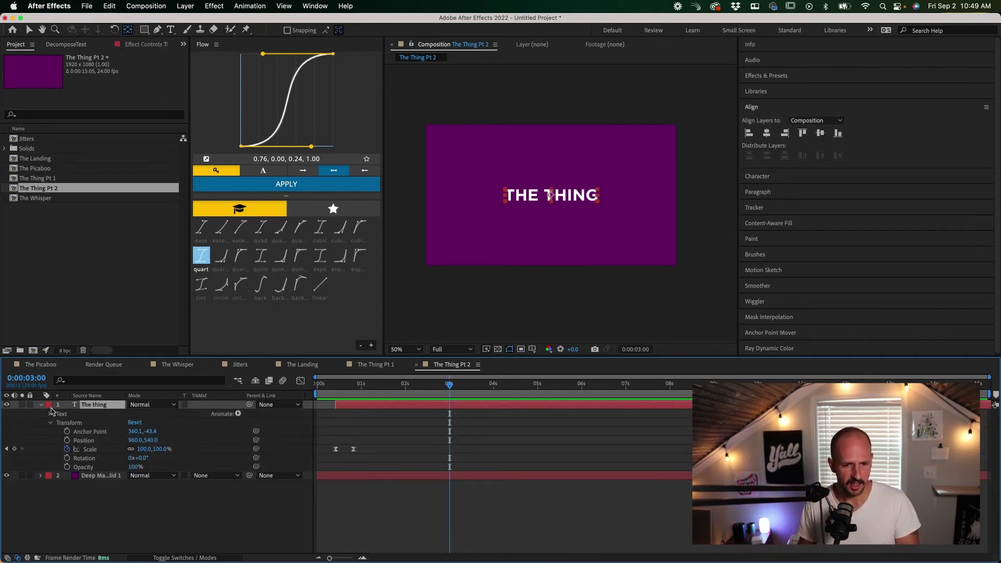
left_click(61, 414)
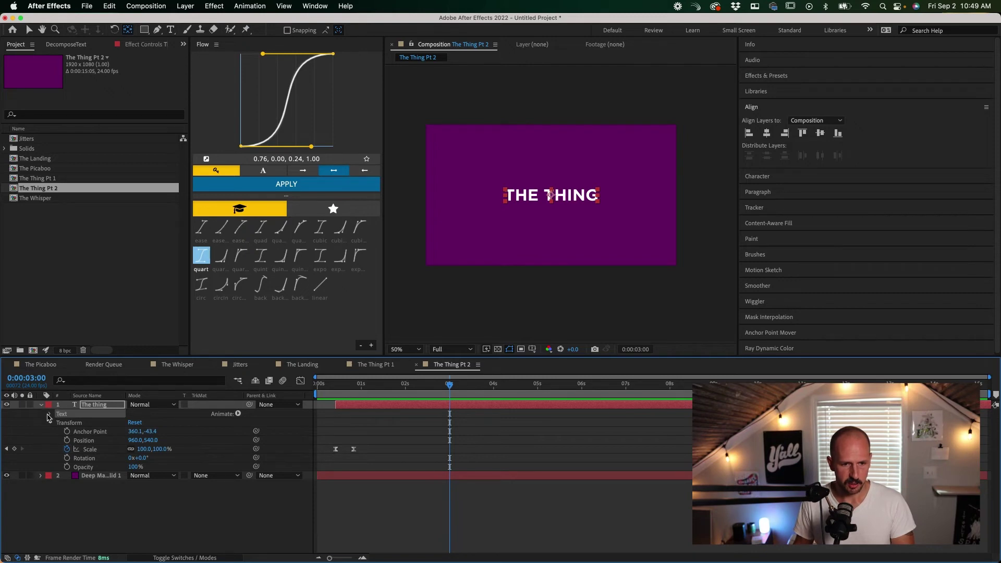
left_click(49, 414)
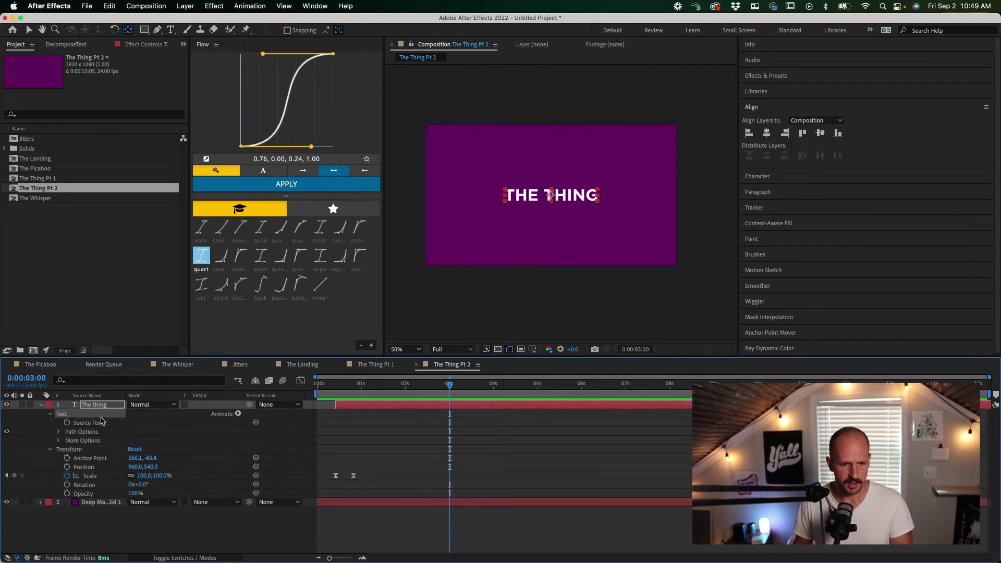
left_click(237, 414)
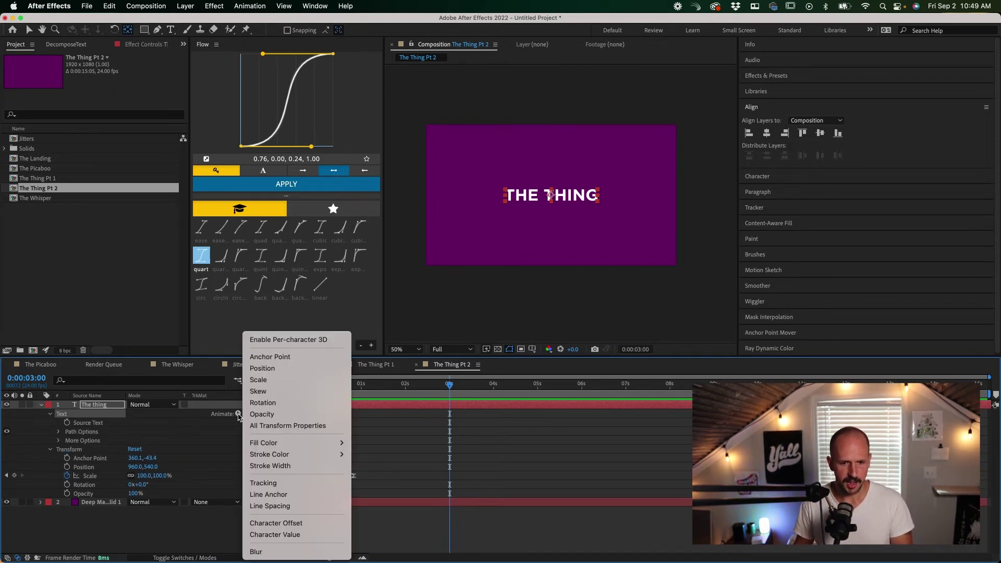
left_click(269, 483)
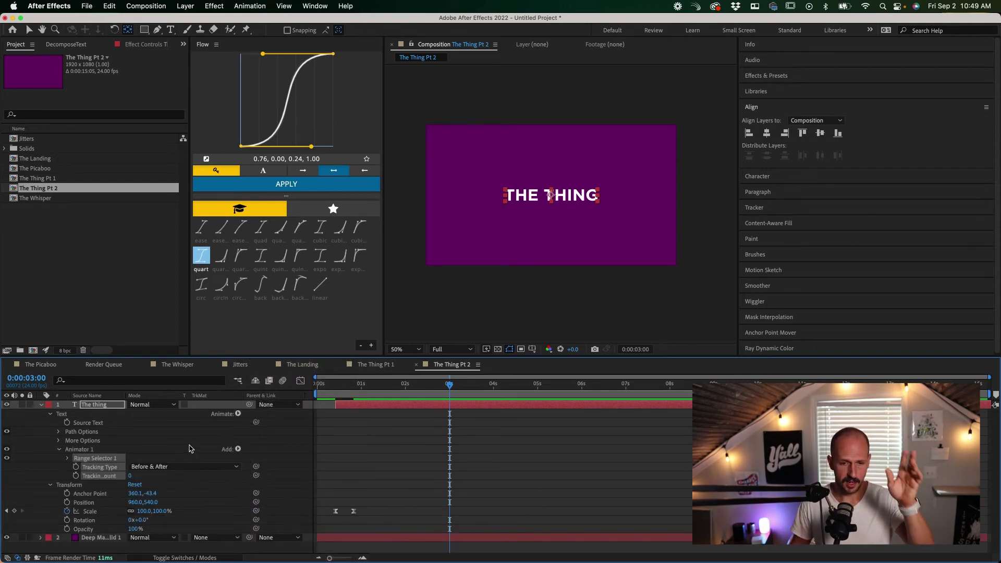
left_click(66, 415)
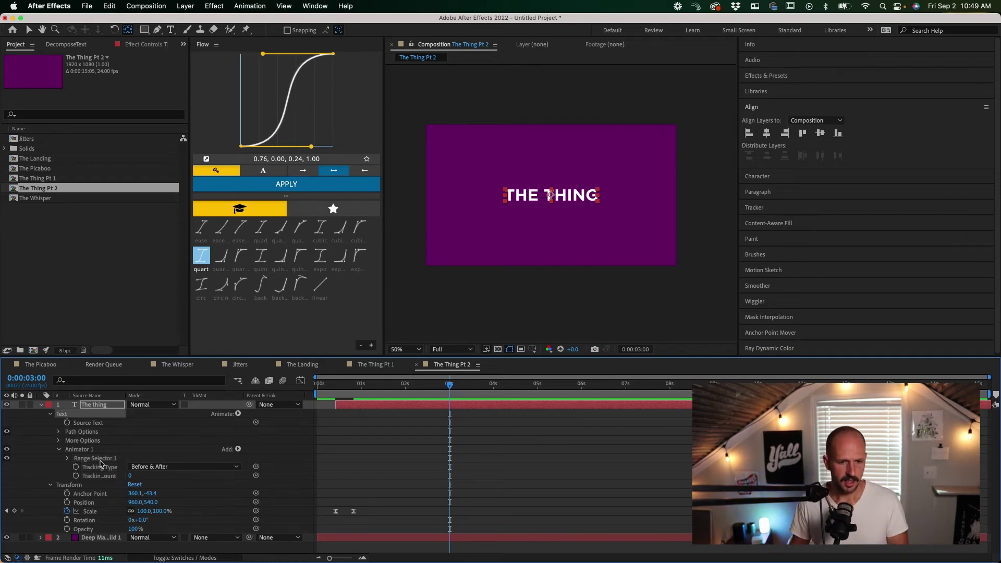
left_click(238, 414)
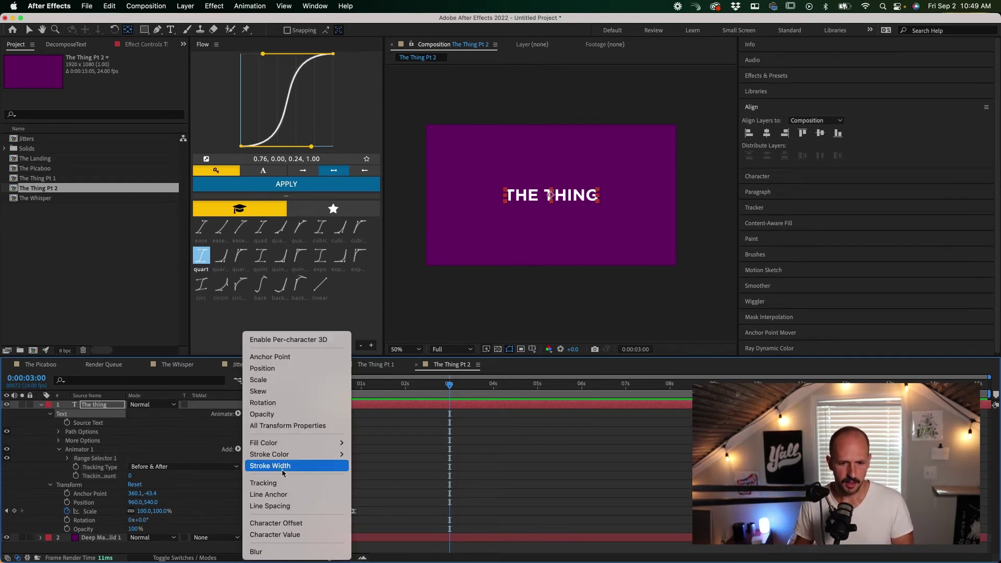
left_click(155, 449)
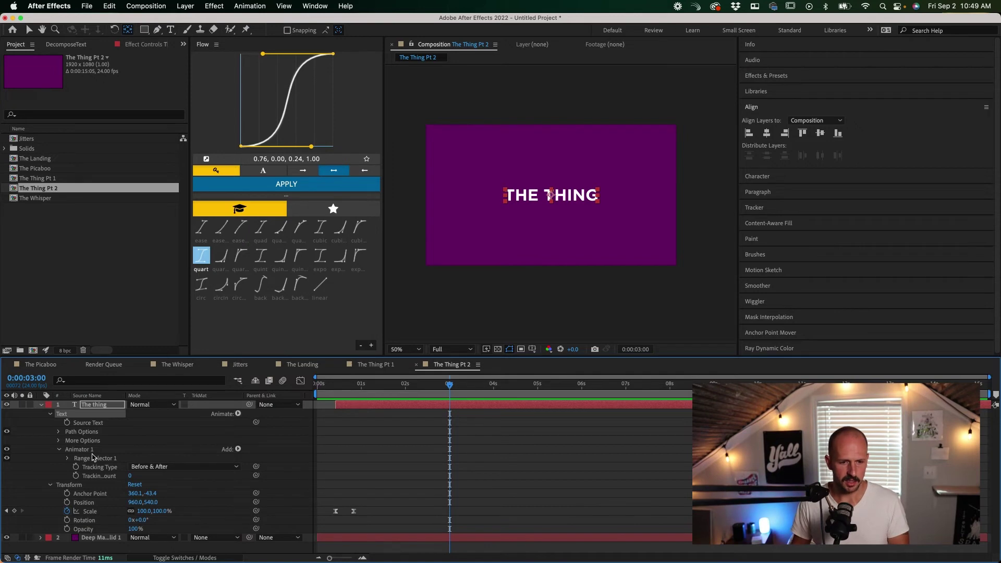
Create a Tracking Amount keyframe of 0 on The thing layer at 0:00:00:20.
left_click(93, 458)
left_click_drag(376, 388, 353, 390)
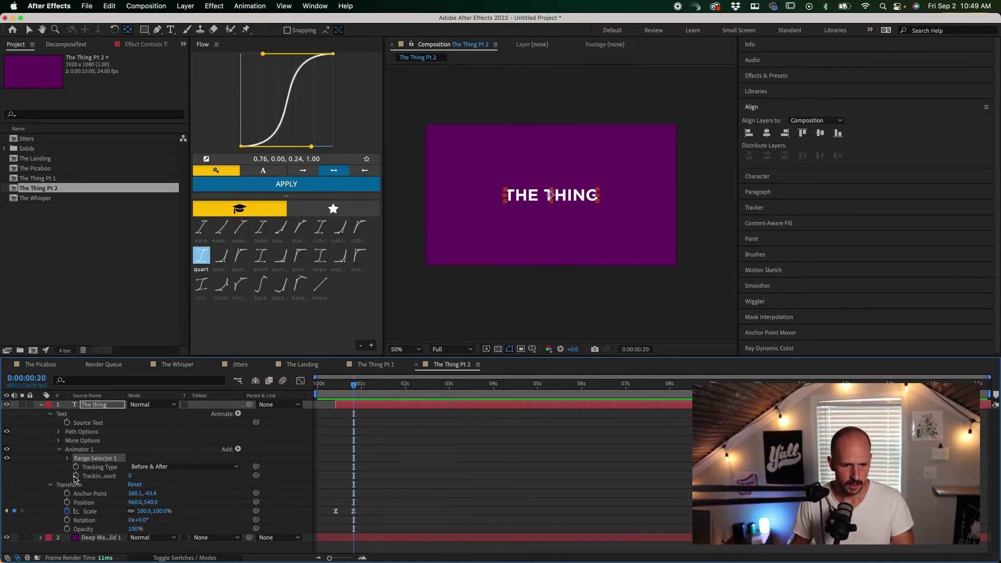
left_click(50, 485)
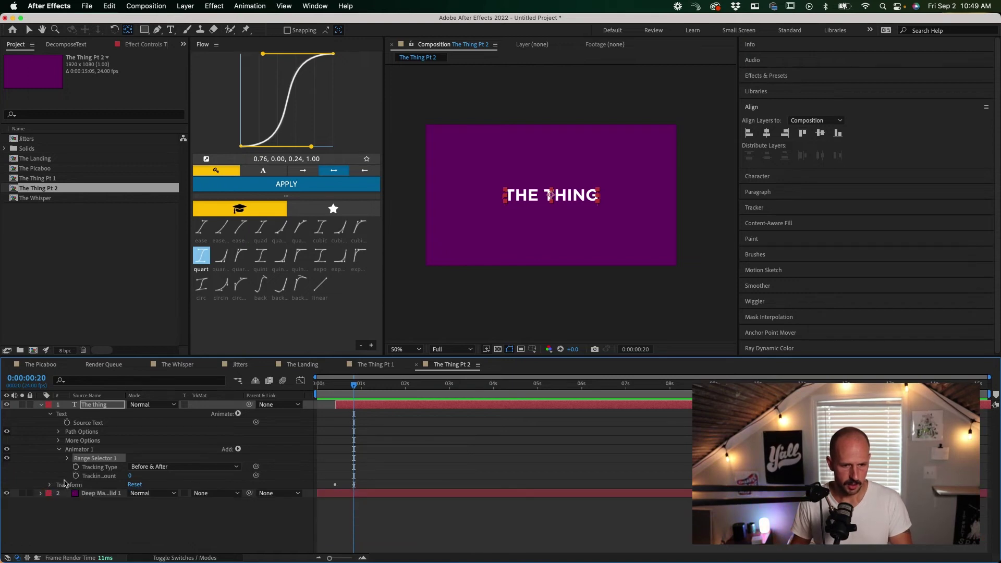
left_click(76, 475)
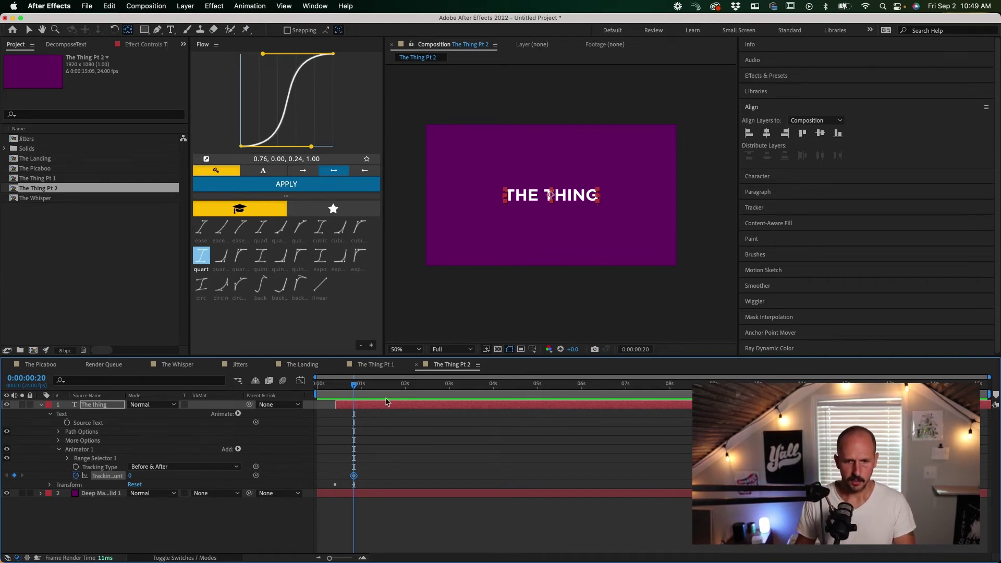
Try to increase The thing layer's Tracking Amount at 0:00:05:00 and undo the change.
left_click_drag(366, 390, 539, 397)
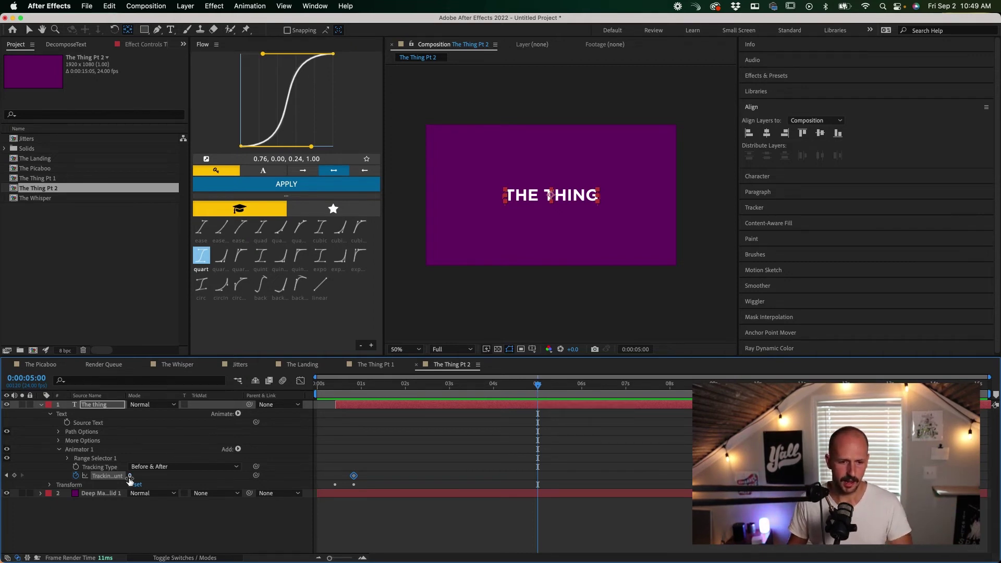
left_click_drag(130, 479, 132, 478)
key("super+z")
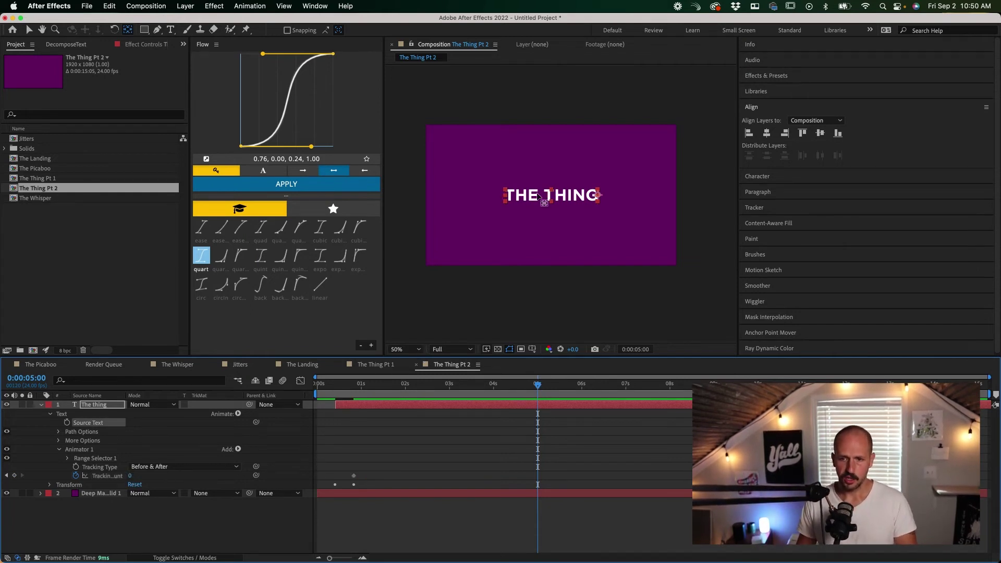
Center-align the THE THING text paragraph and place its anchor point in the middle of the text.
left_click(766, 194)
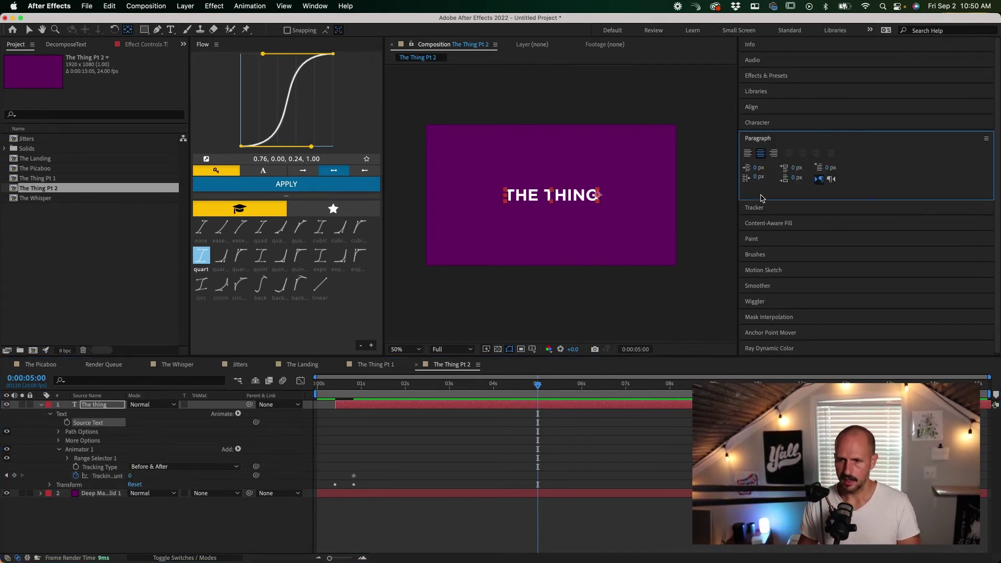
left_click(759, 154)
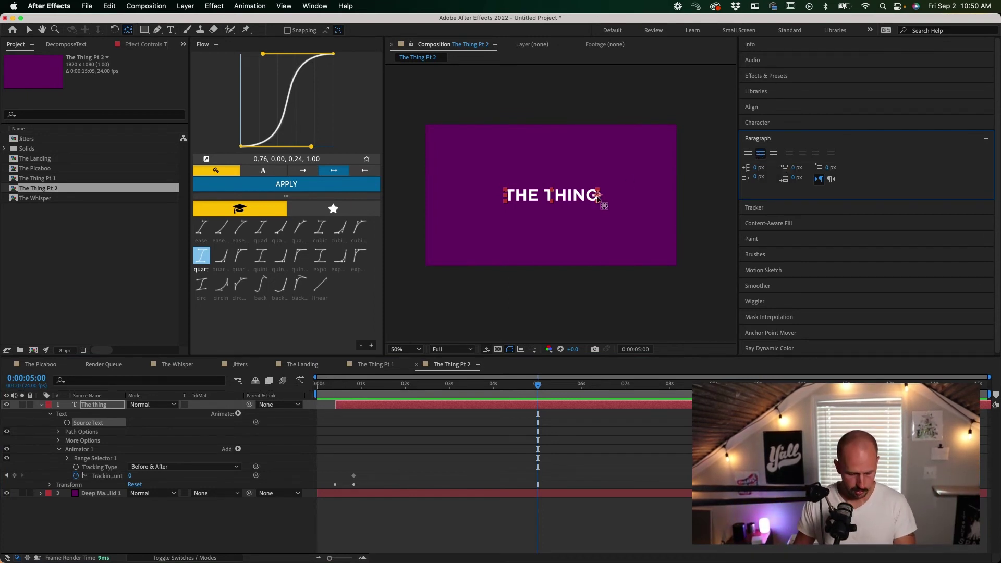
left_click(564, 198)
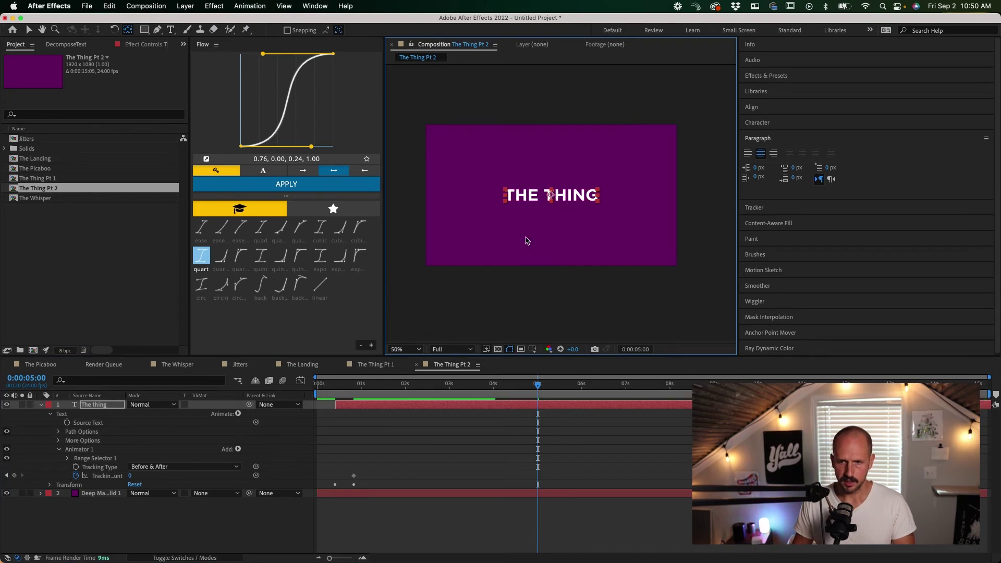
Play The Thing Pt 2 from 0:00:00:00 to check the scale-up with the centered text.
left_click(397, 399)
left_click_drag(398, 399, 317, 399)
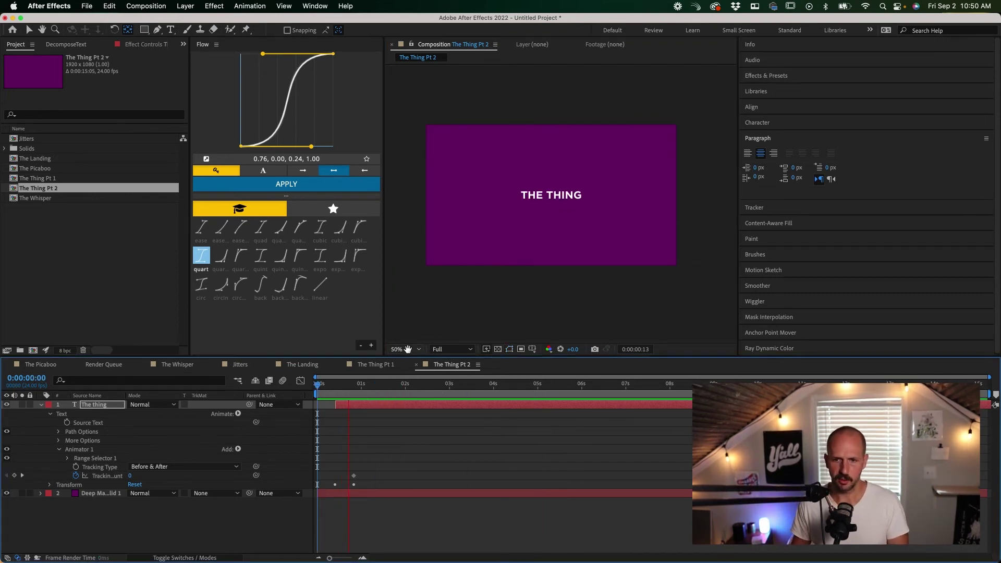
key("space")
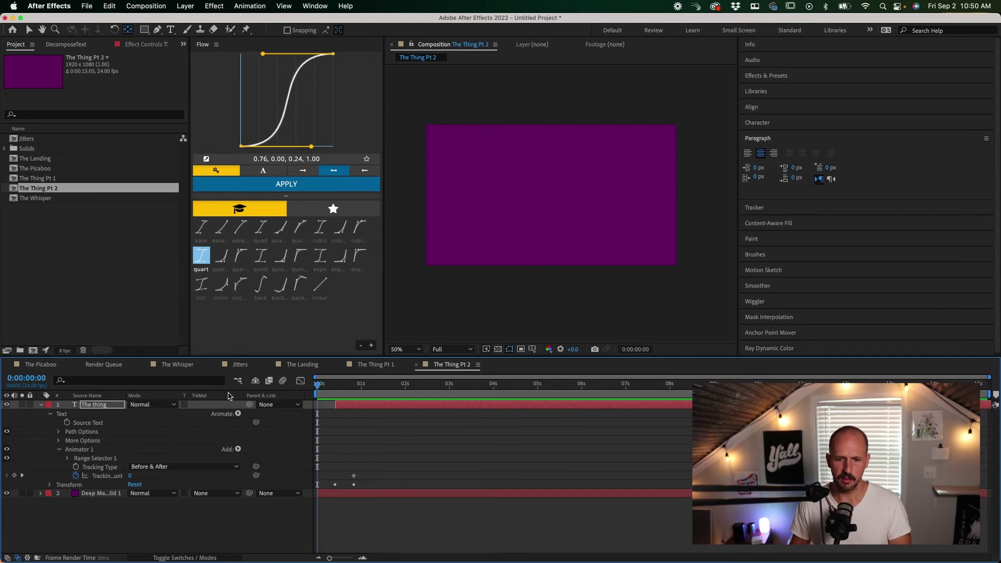
key("space")
End the work area at 0:00:05:00 and set The thing layer's Tracking Amount there to 25.
left_click_drag(374, 395, 353, 395)
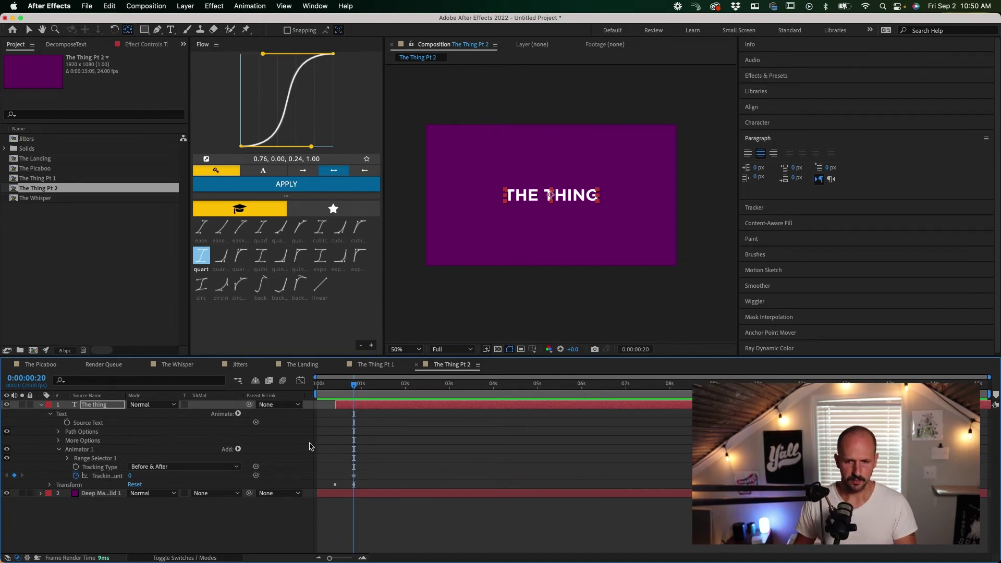
left_click_drag(396, 395, 538, 395)
key("n")
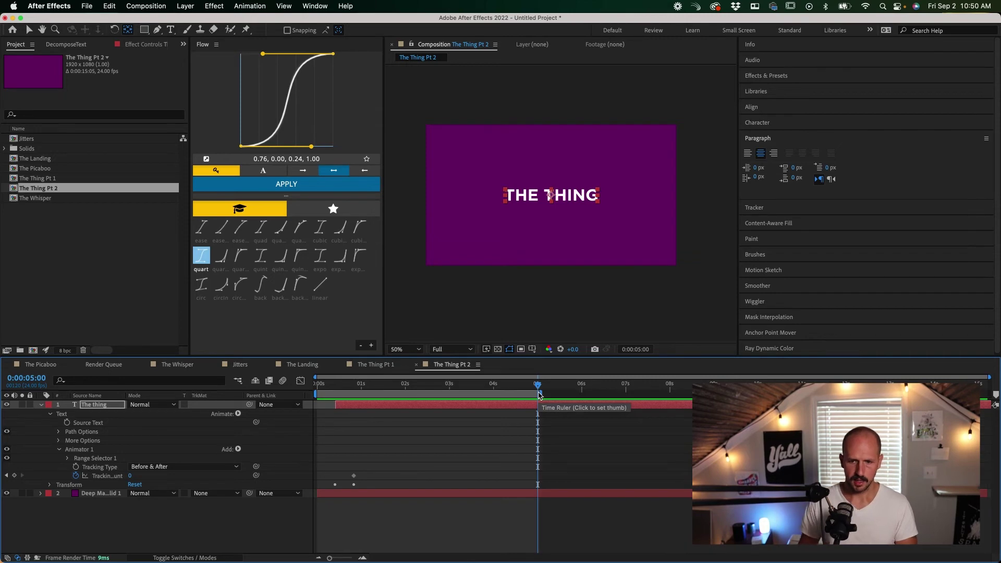
left_click_drag(130, 475, 143, 475)
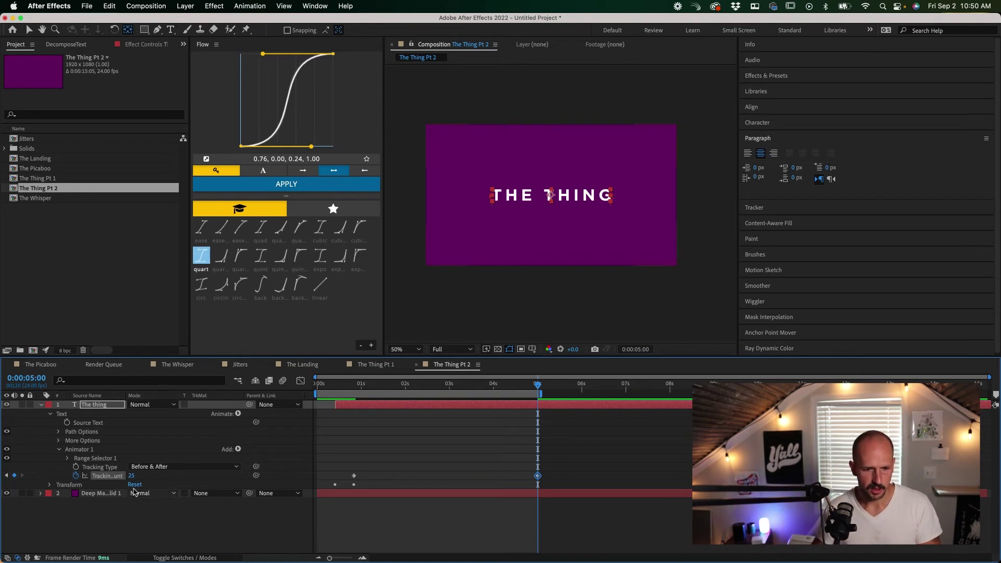
Preview the tracking animation from the start and apply Easy Ease to both Tracking Amount keyframes.
left_click_drag(505, 389, 267, 394)
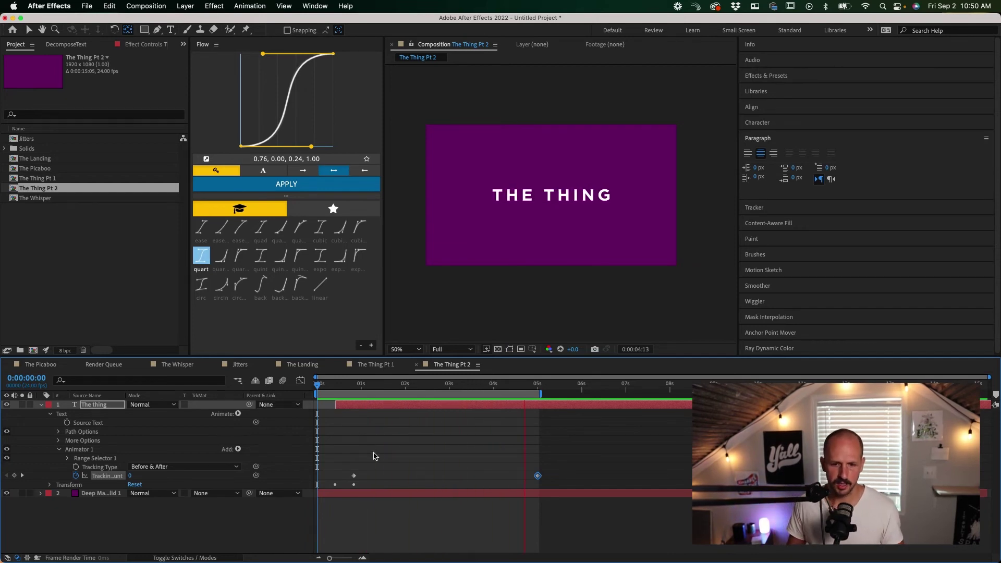
left_click_drag(319, 451, 593, 485)
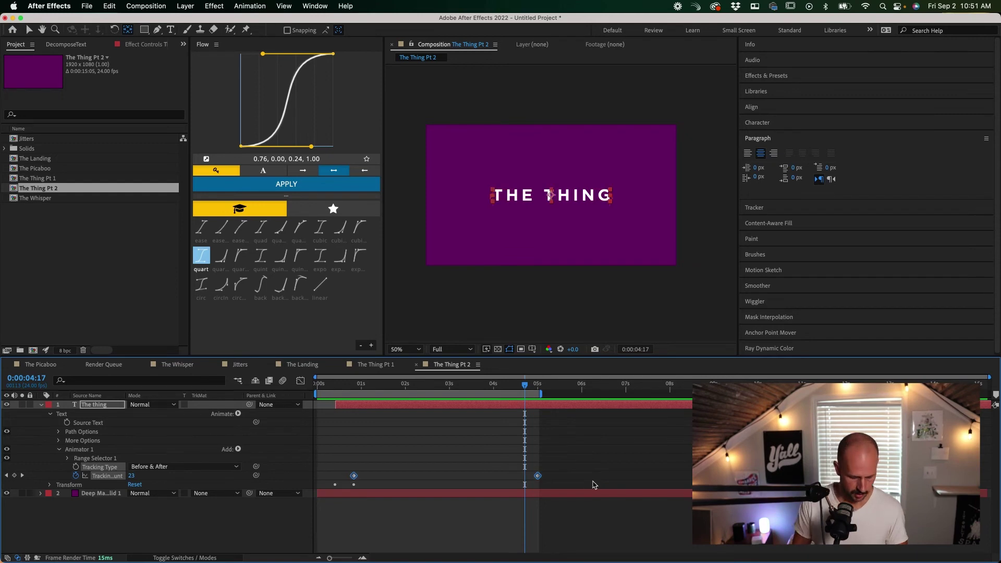
key("F9")
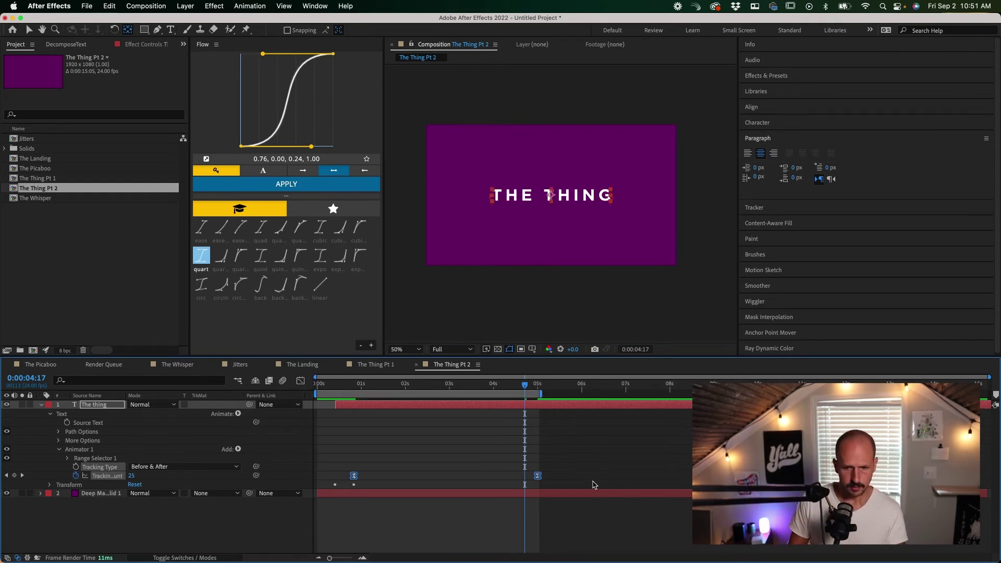
key("space")
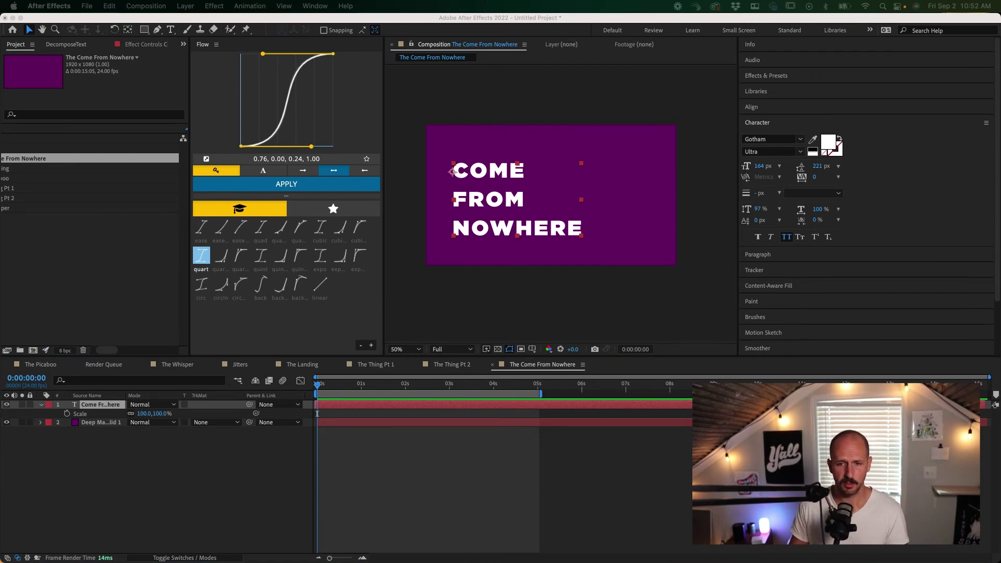
Shift the Come From Nowhere text layer so it starts at 0:00:00:13 and play the composition.
left_click(400, 407)
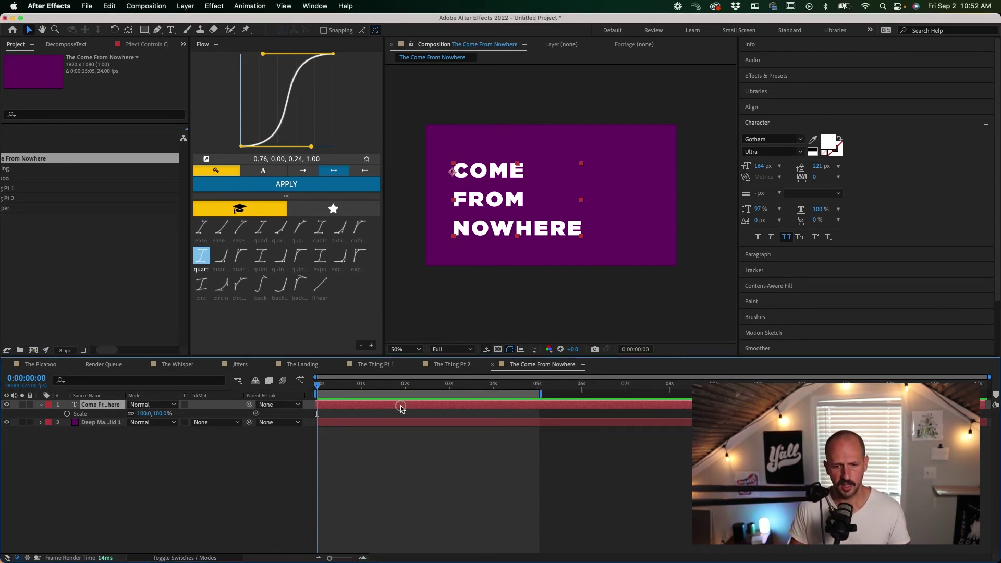
left_click_drag(389, 405, 412, 405)
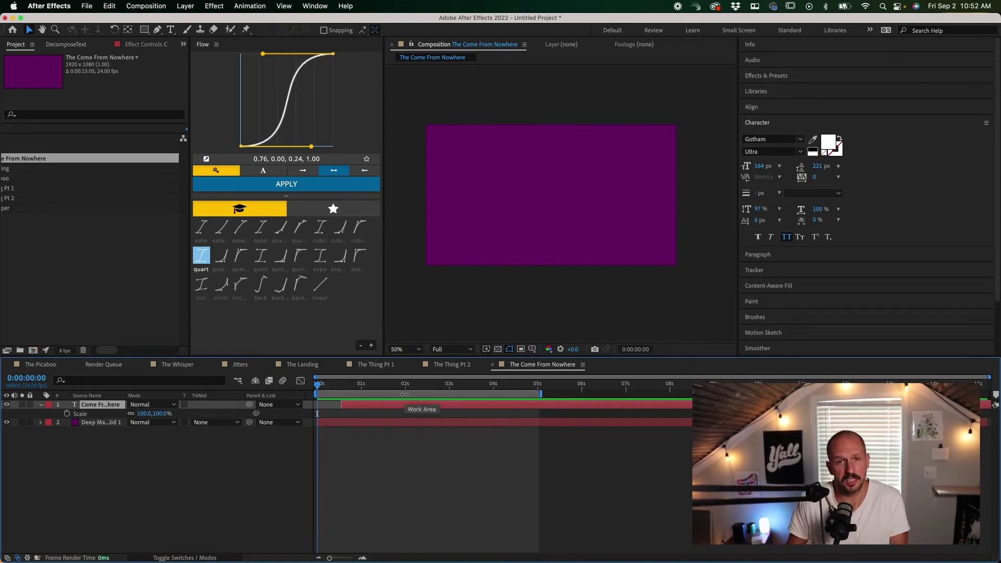
key("space")
key("space")
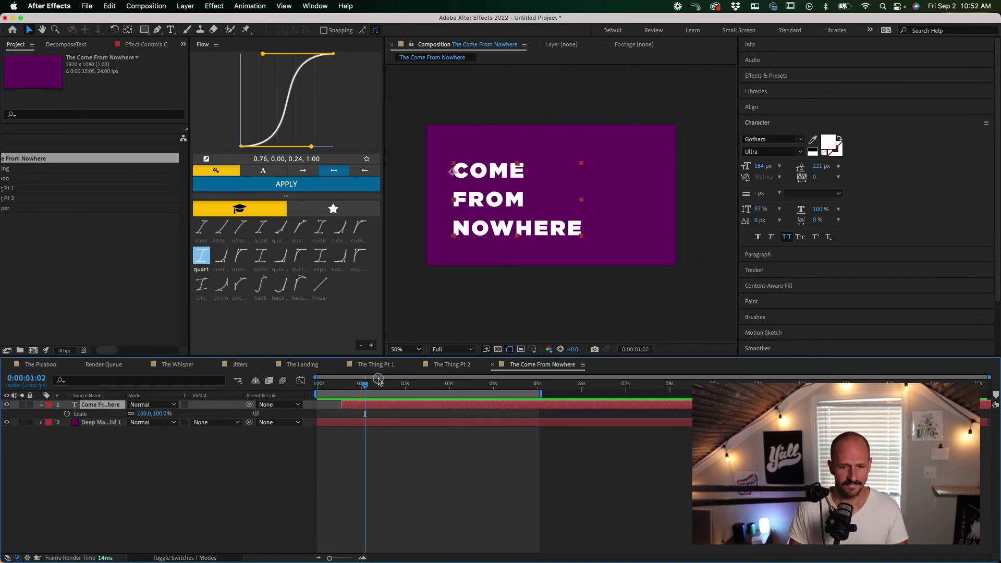
Animate the COME FROM NOWHERE text's Position from about -1072, 340 off-canvas at 0:00:00:13 to 204, 364 ten frames later, and play it.
left_click_drag(367, 386, 346, 389)
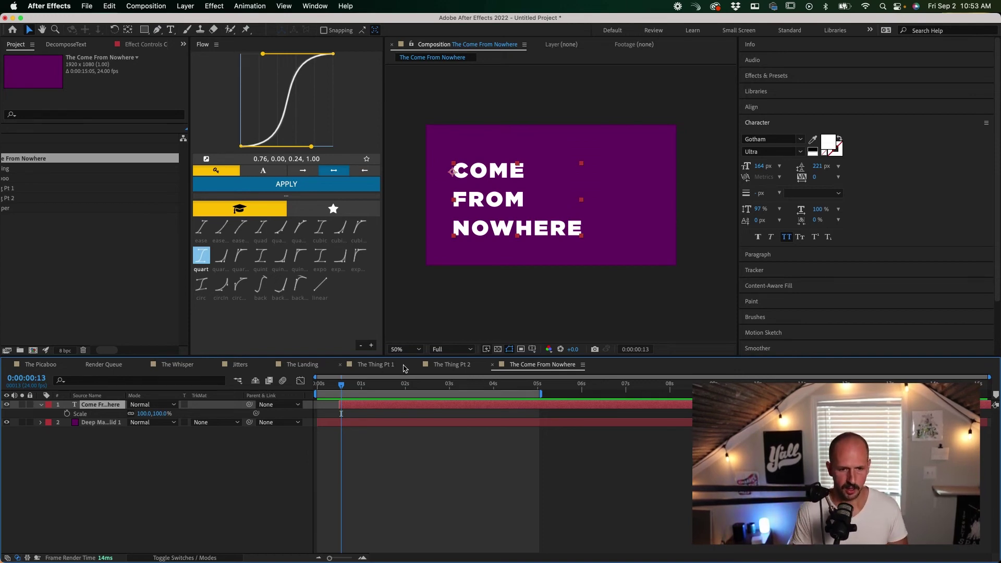
key("p")
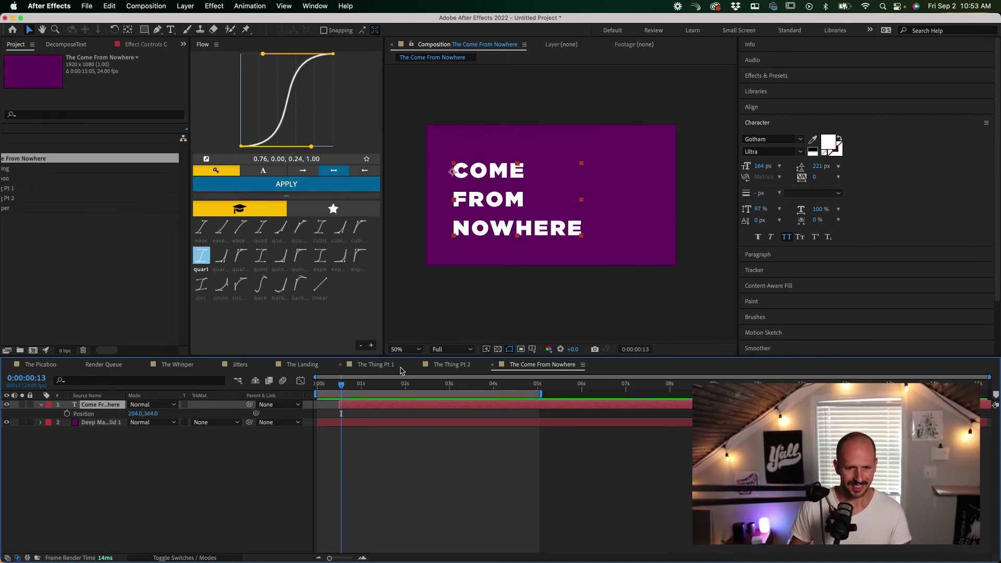
key("alt+shift+p")
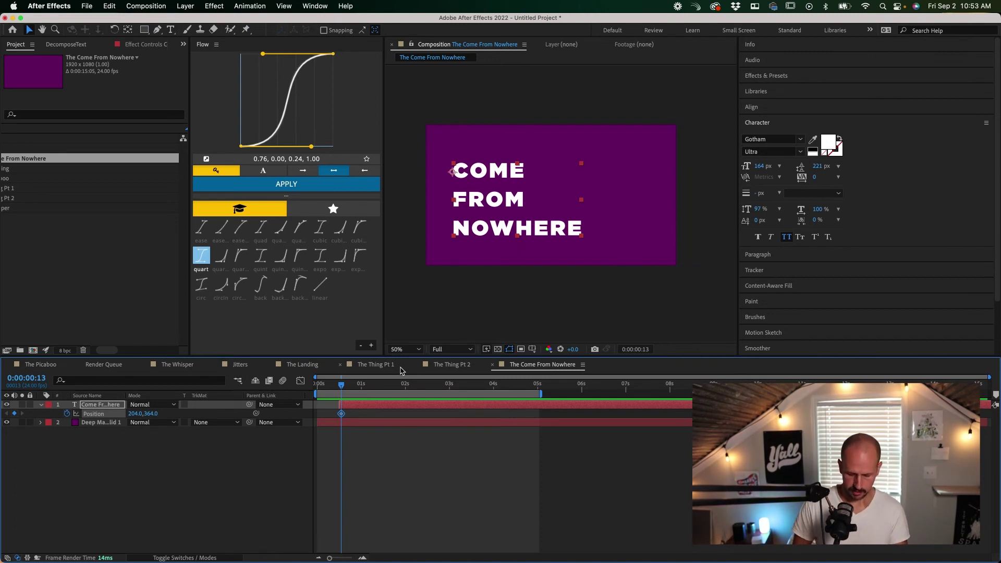
key("alt+shift+Right")
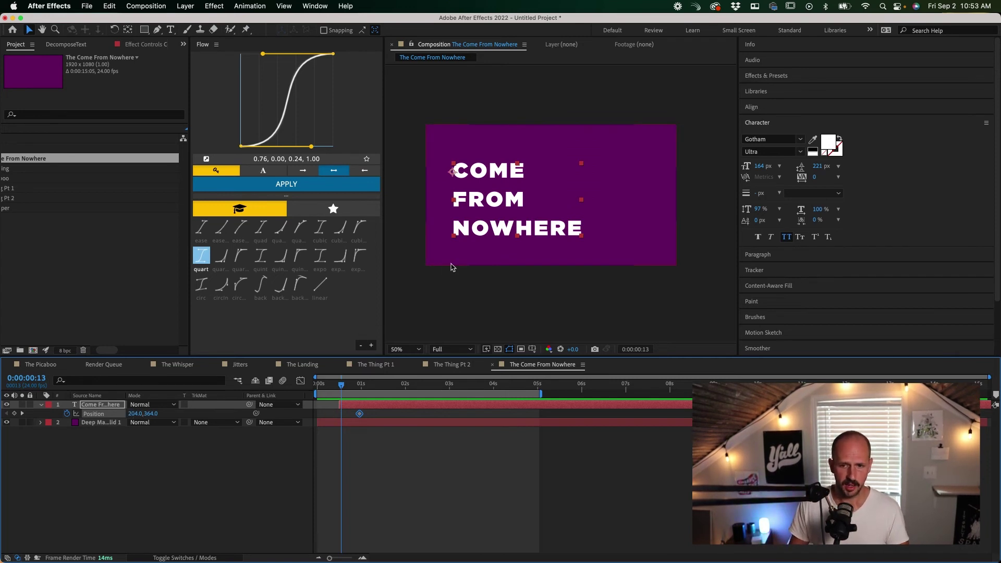
left_click_drag(481, 240, 331, 189)
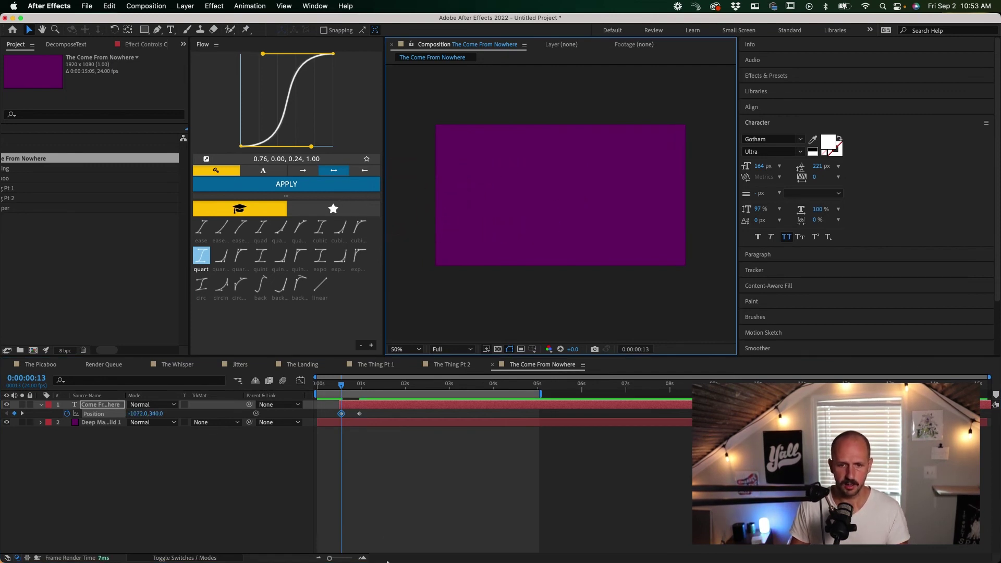
key("space")
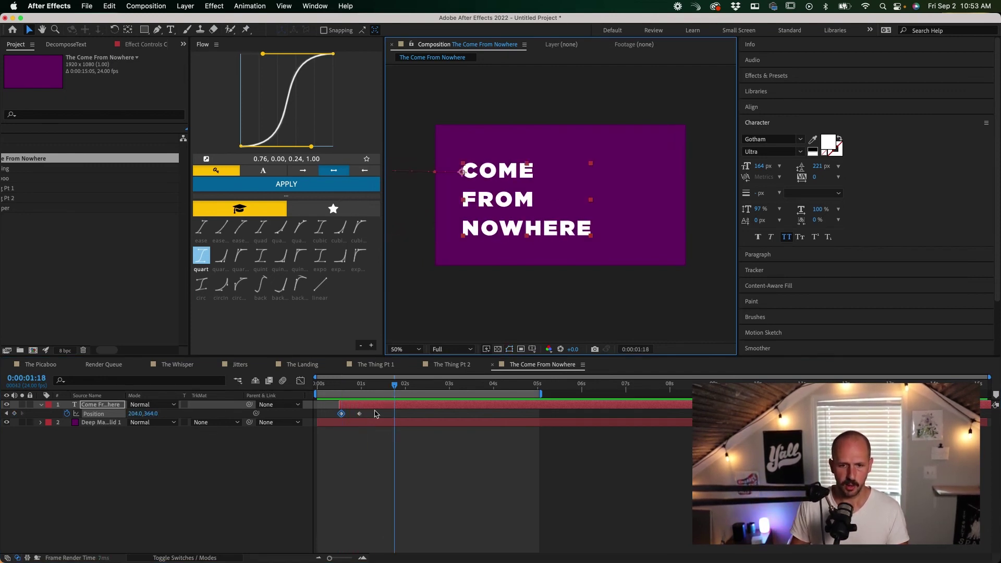
Align the COME FROM NOWHERE text's first keyframe at 0:00:00:13 with its end height by setting Position Y to 364.
left_click_drag(360, 386, 345, 388)
key("space")
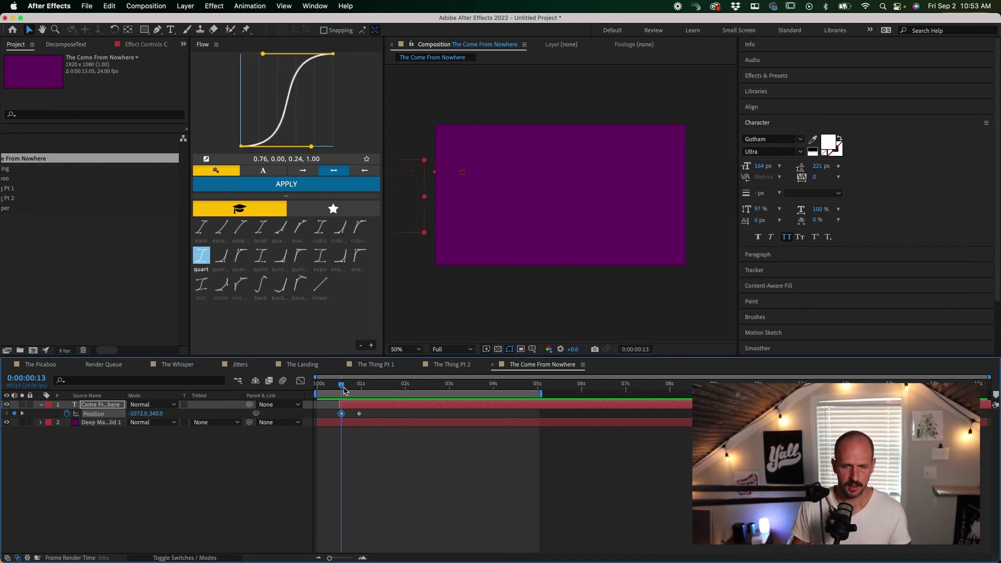
left_click_drag(448, 229, 525, 212)
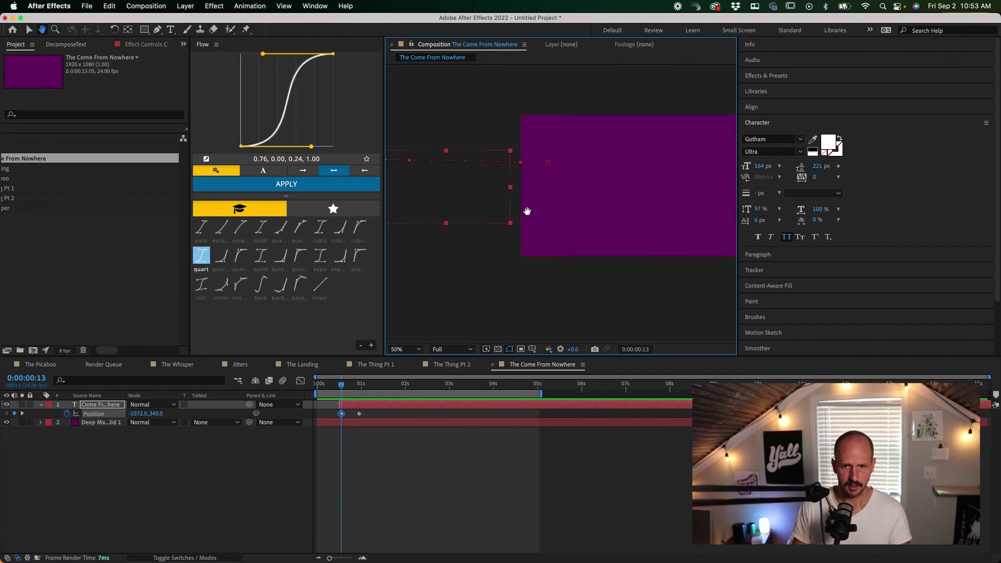
left_click_drag(463, 182, 505, 187)
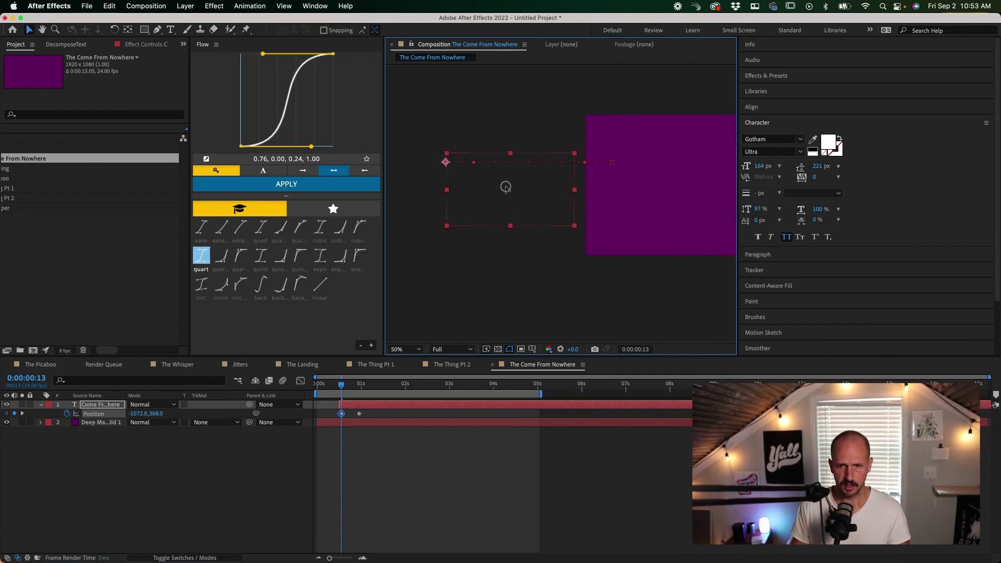
mouse_move(341, 386)
left_mouse_down()
mouse_move(362, 391)
mouse_move(342, 392)
left_mouse_up()
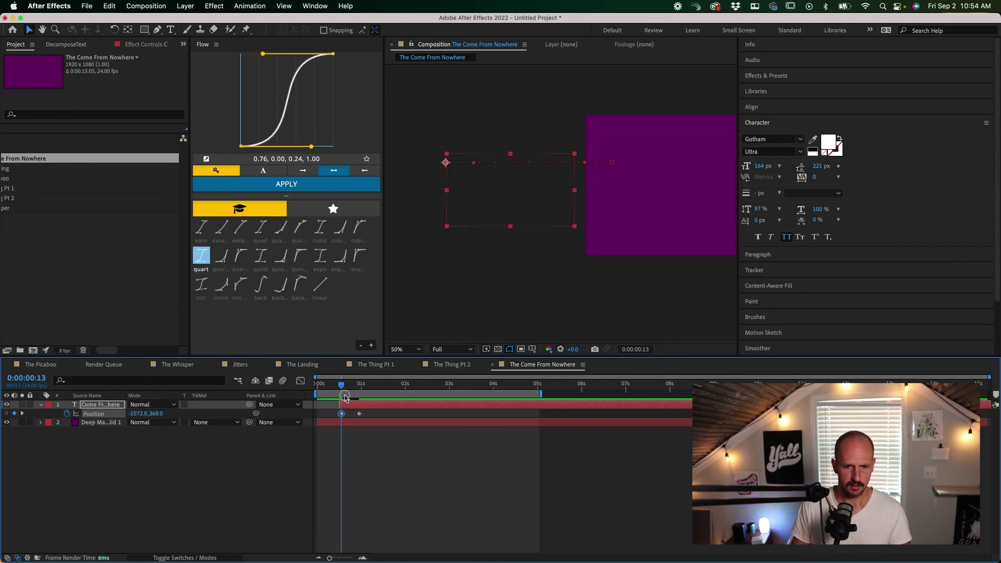
left_click(158, 414)
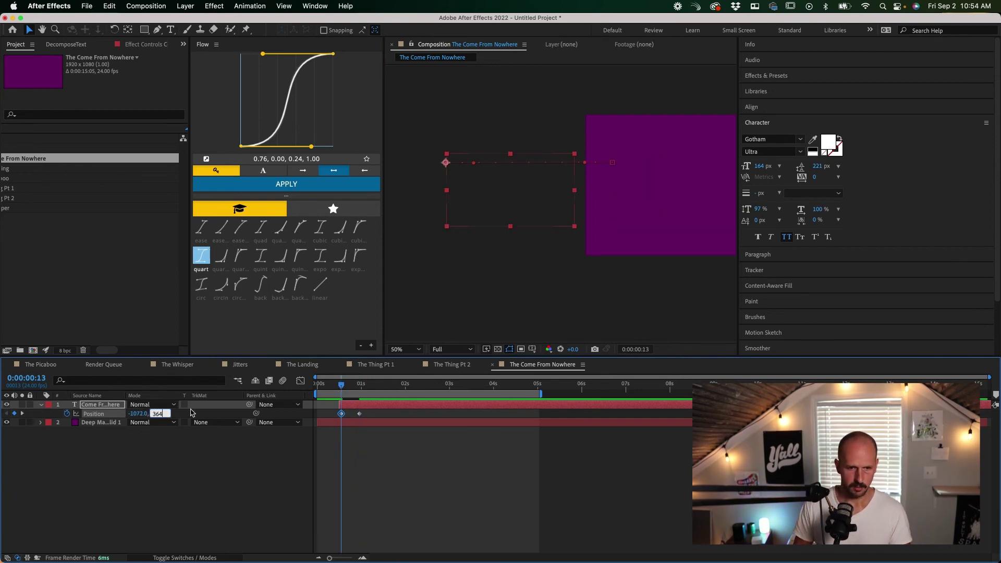
type("364")
key("Return")
left_click(454, 478)
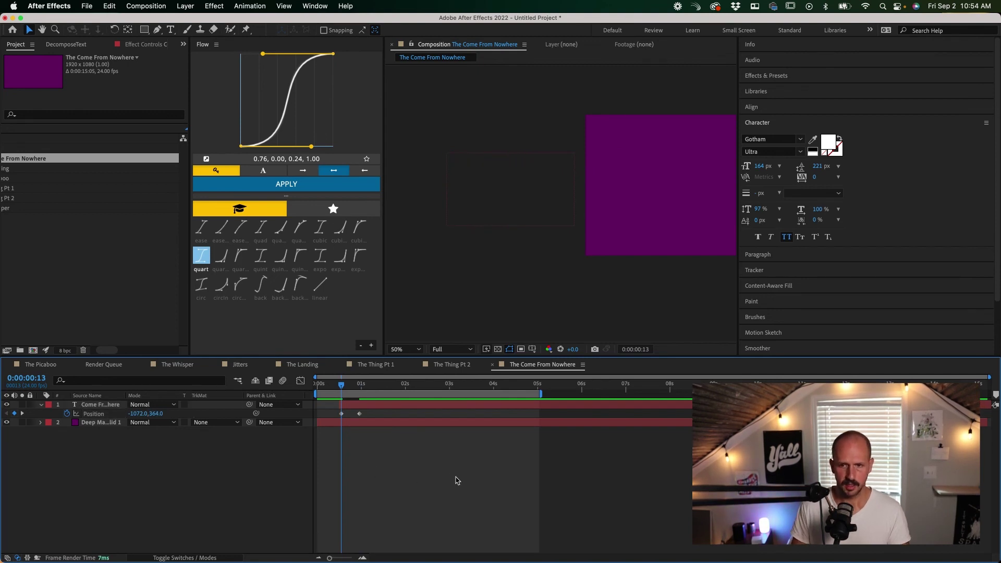
Play the horizontal slide-in and preview it again from the start with the whole canvas in view.
key("space")
key("space")
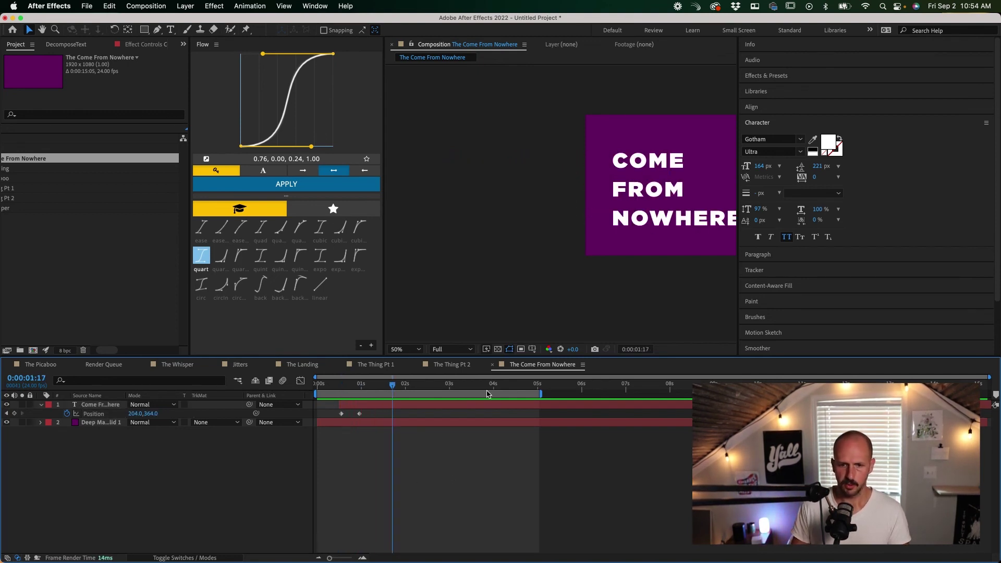
left_click(650, 231)
key("space")
left_click_drag(653, 211, 530, 215)
key("v")
left_click(262, 394)
key("Home")
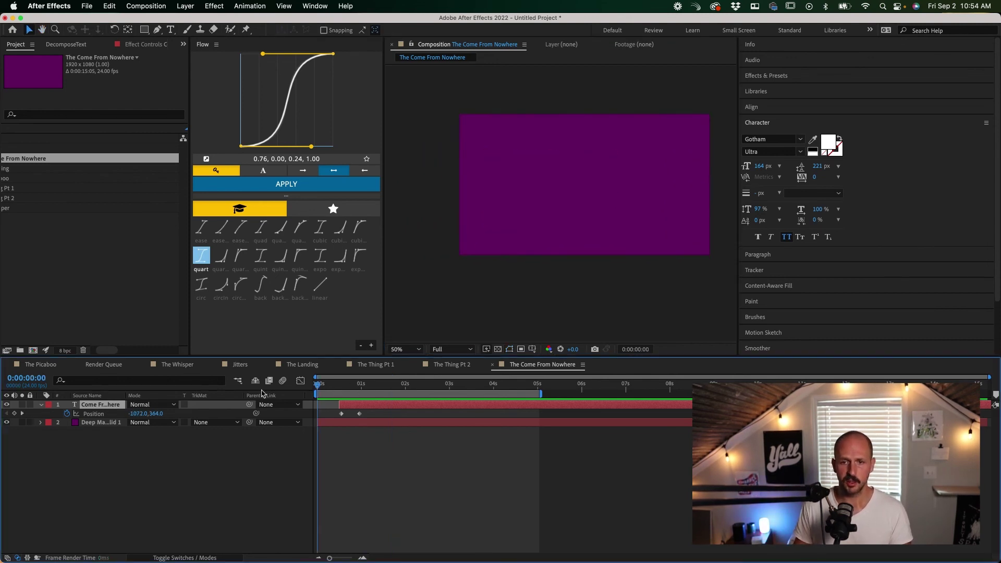
key("space")
Move the text above the canvas to about 200, -644 at 0:00:00:13 and preview it dropping in.
left_click(341, 386)
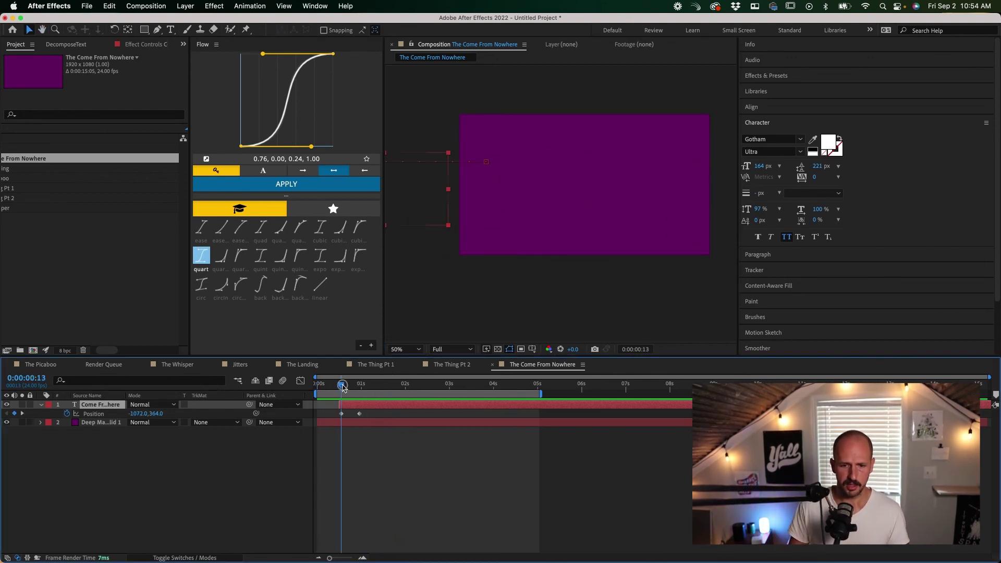
left_click(428, 175)
left_click_drag(427, 175, 581, 92)
left_click(431, 513)
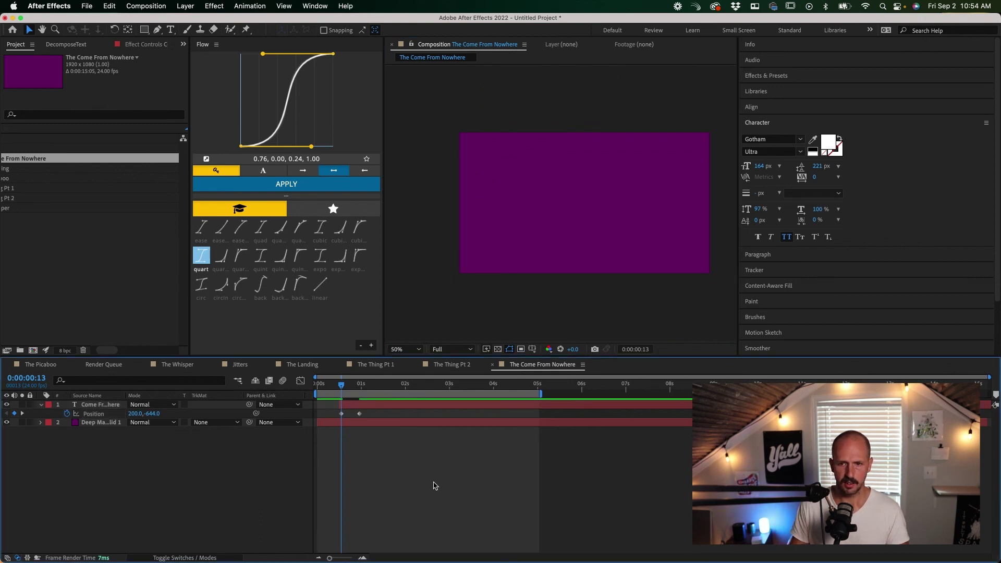
key("space")
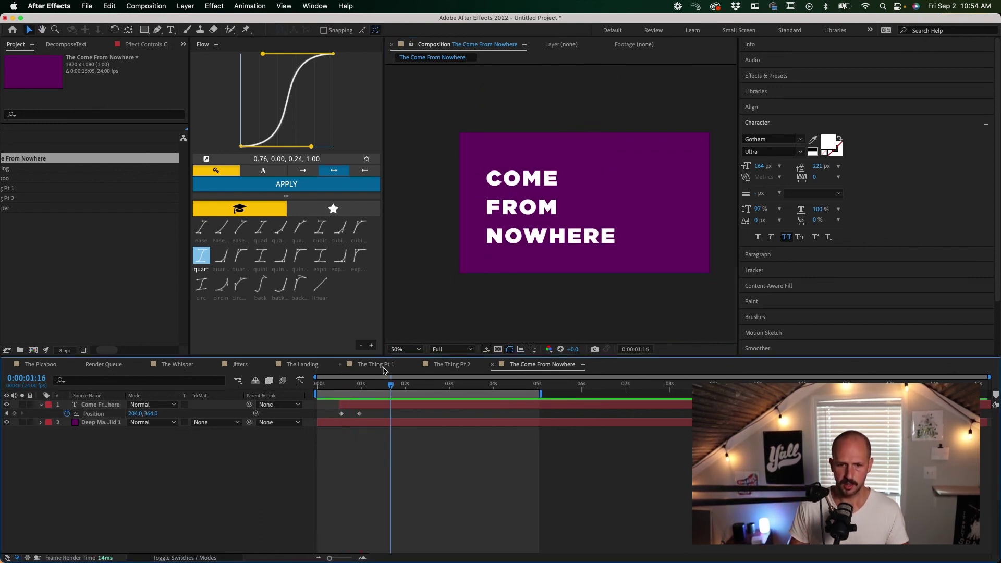
key("space")
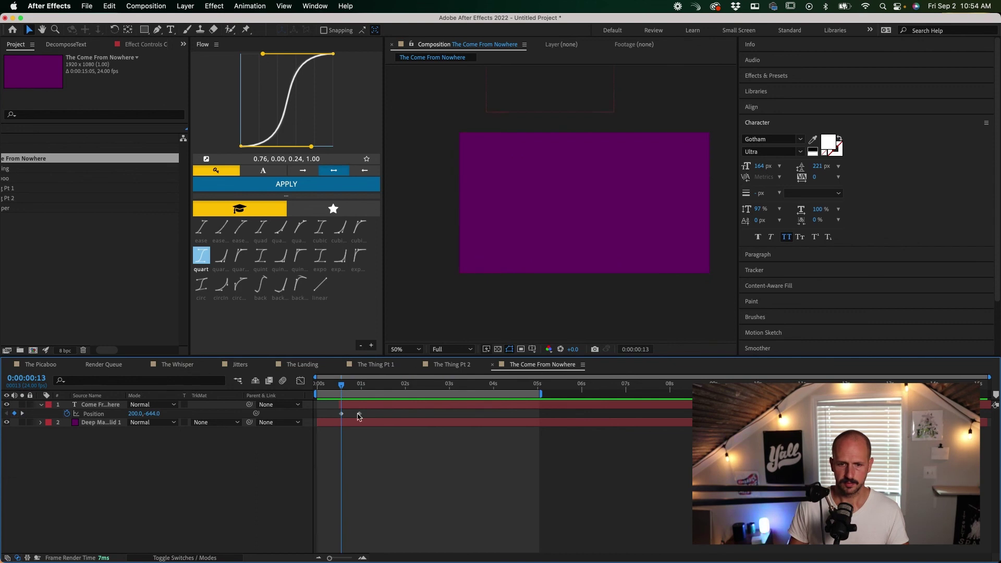
Start the text below the canvas at about 200, 1164 at 0:00:00:13 and Easy Ease both Position keyframes, previewing the motion.
left_click_drag(529, 105, 523, 335)
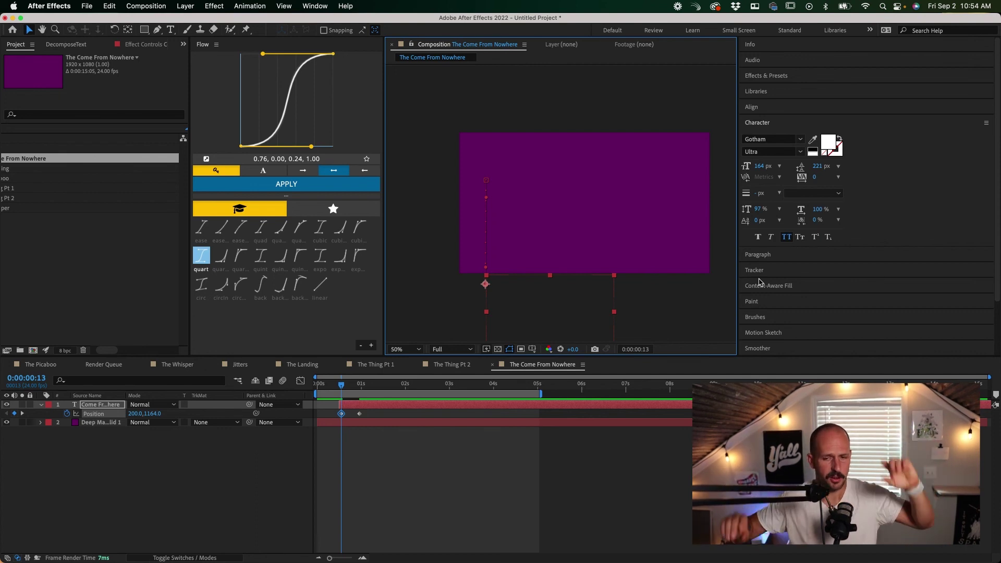
key("space")
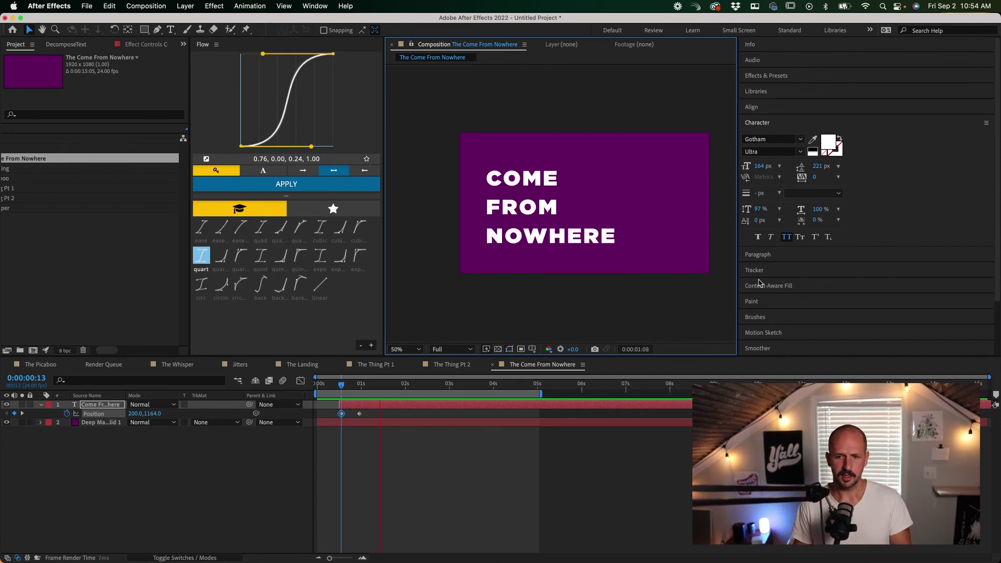
left_click_drag(319, 410, 384, 424)
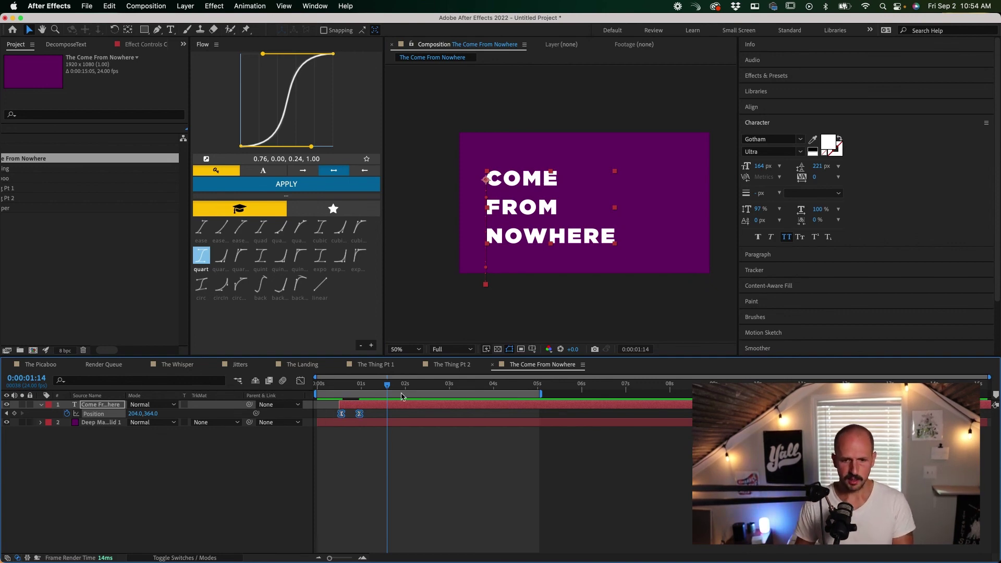
key("Home")
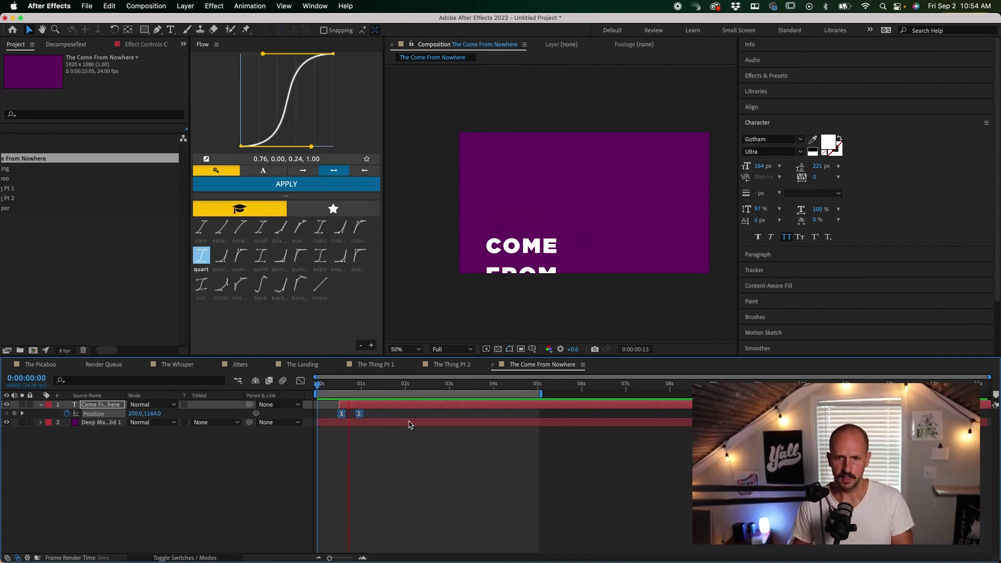
key("space")
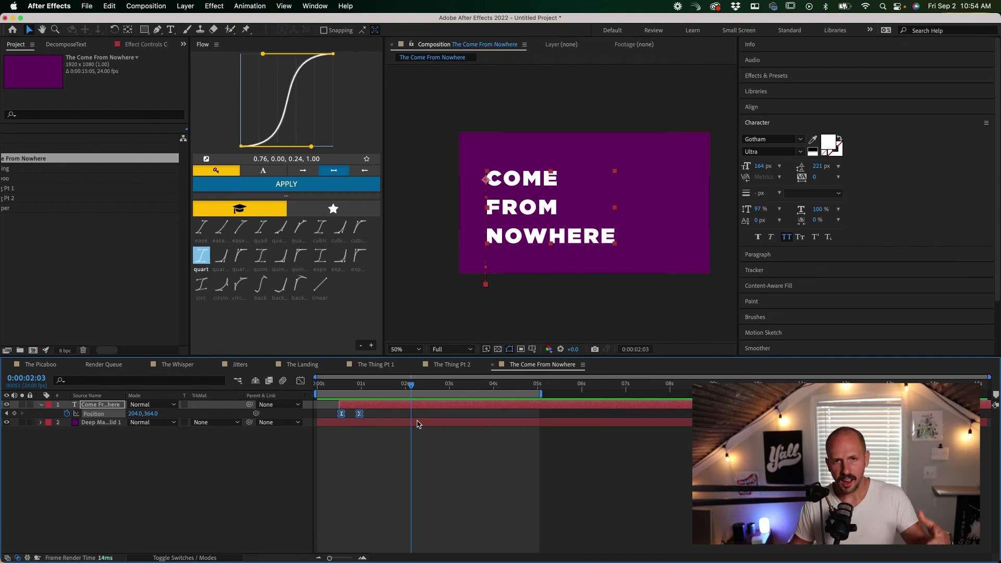
Decompose the Come From Nowhere text layer into words, using original positions with expressions.
left_click_drag(409, 385, 338, 384)
left_click(355, 404)
left_click(63, 44)
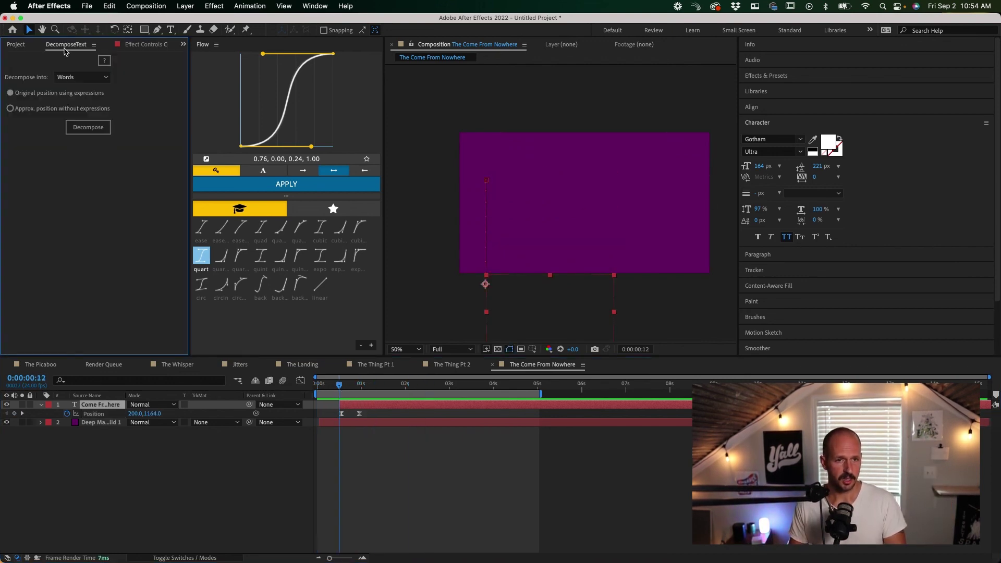
left_click(87, 127)
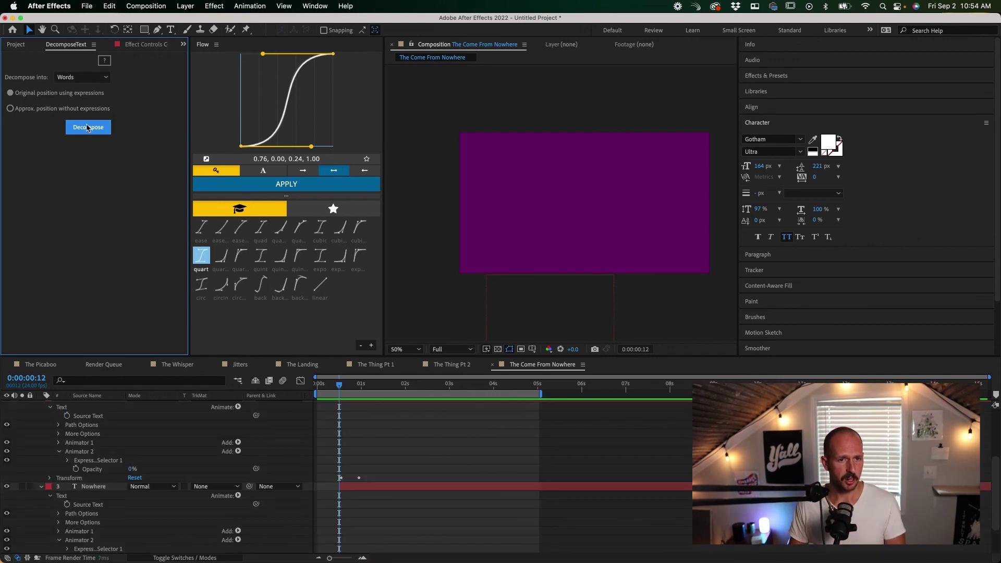
Collapse the expanded properties of all layers and view the available decompose modes, keeping Words.
left_click(94, 486)
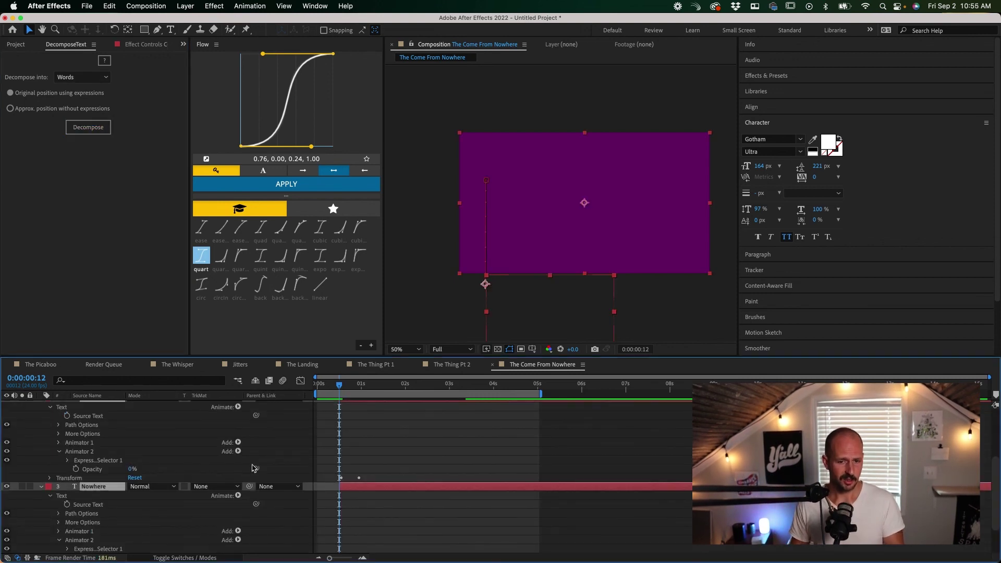
left_click(44, 488)
left_click(42, 490)
key("super+a")
key("super+grave")
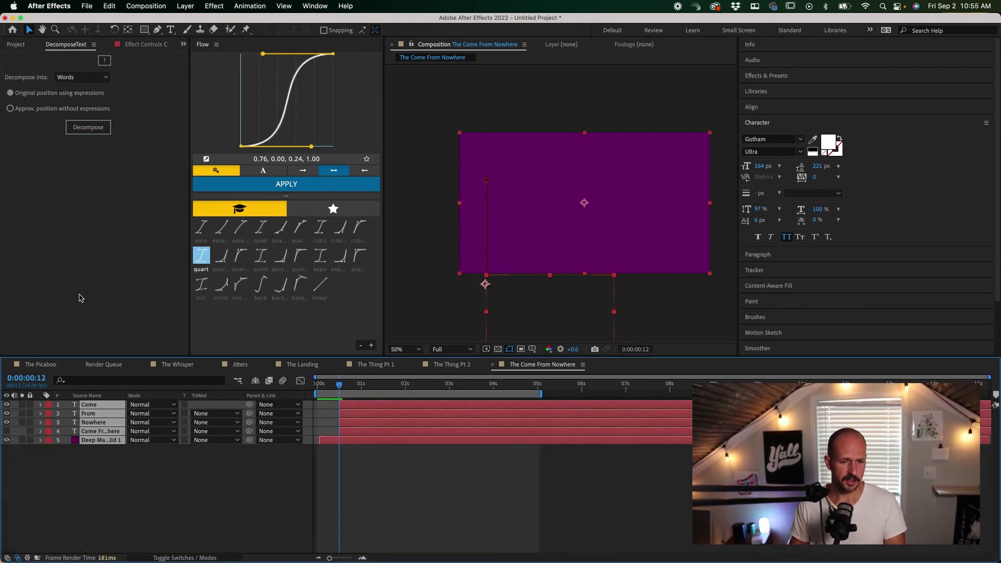
left_click(69, 79)
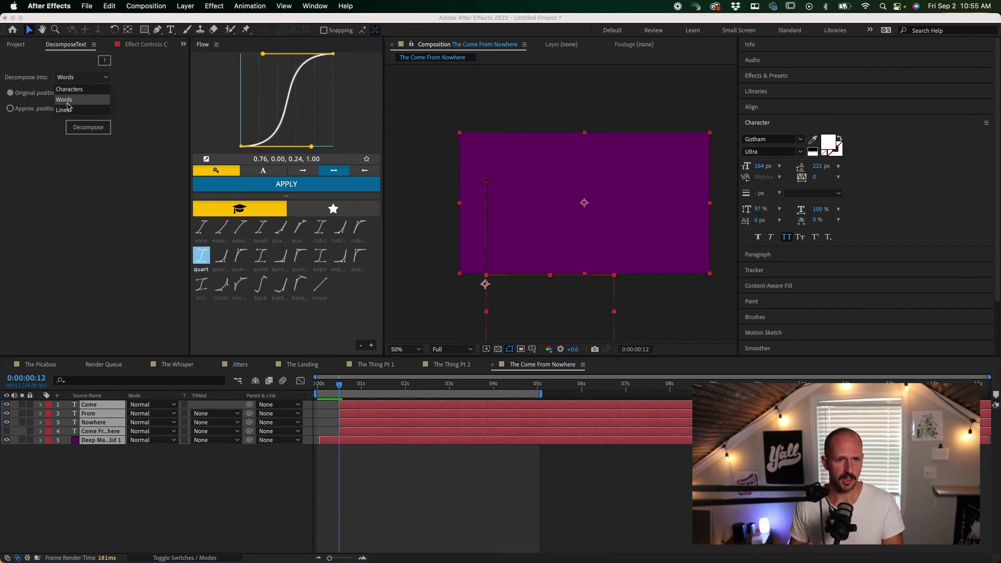
left_click(415, 443)
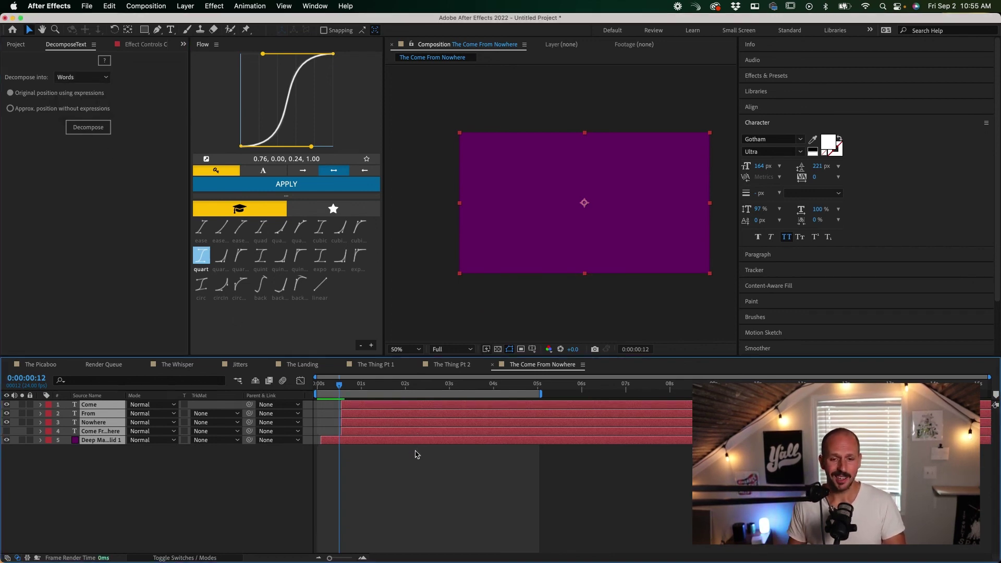
Reveal the Position keyframes of the Come, From and Nowhere layers together.
left_click(366, 414)
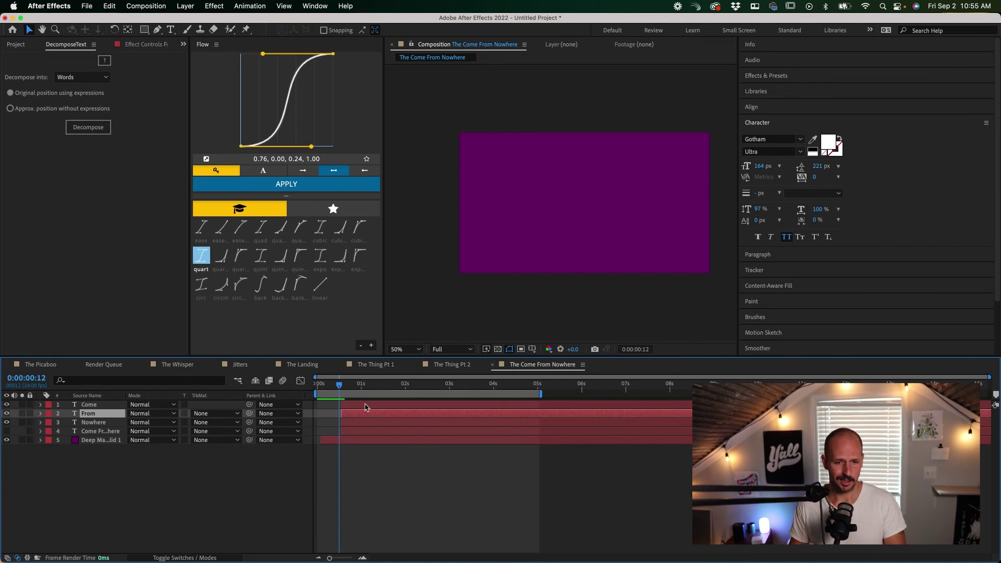
left_click(365, 404)
left_click(367, 423, "shift")
key("u")
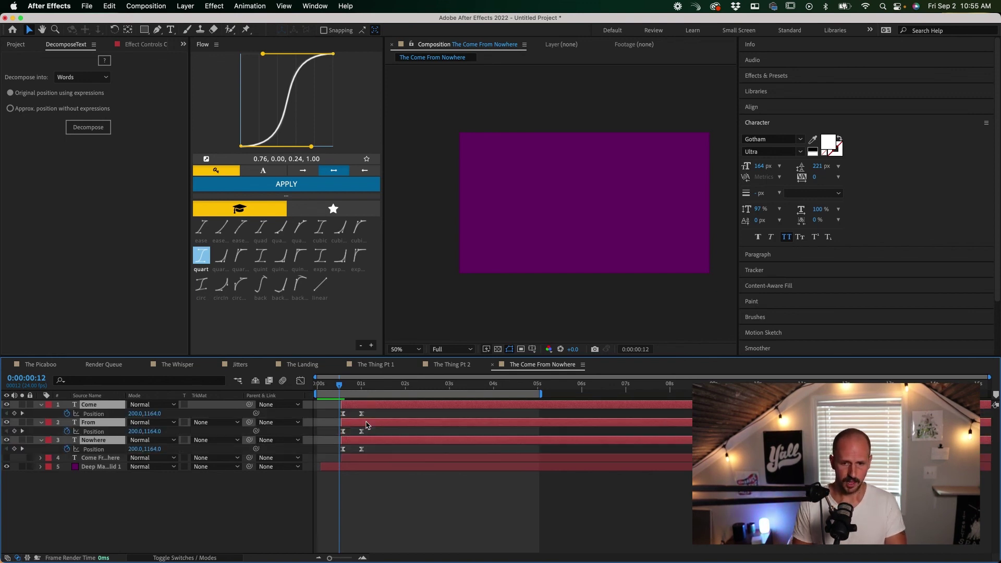
Stagger the word layers by shifting From a few frames after Come and Nowhere a few frames after From.
left_click(386, 414)
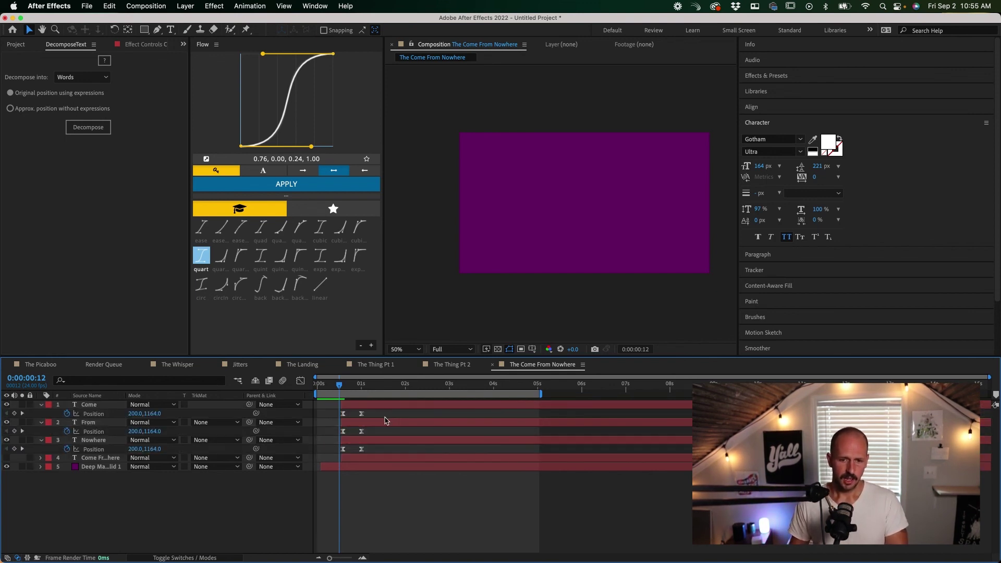
left_click(365, 423)
left_click_drag(365, 423, 372, 444)
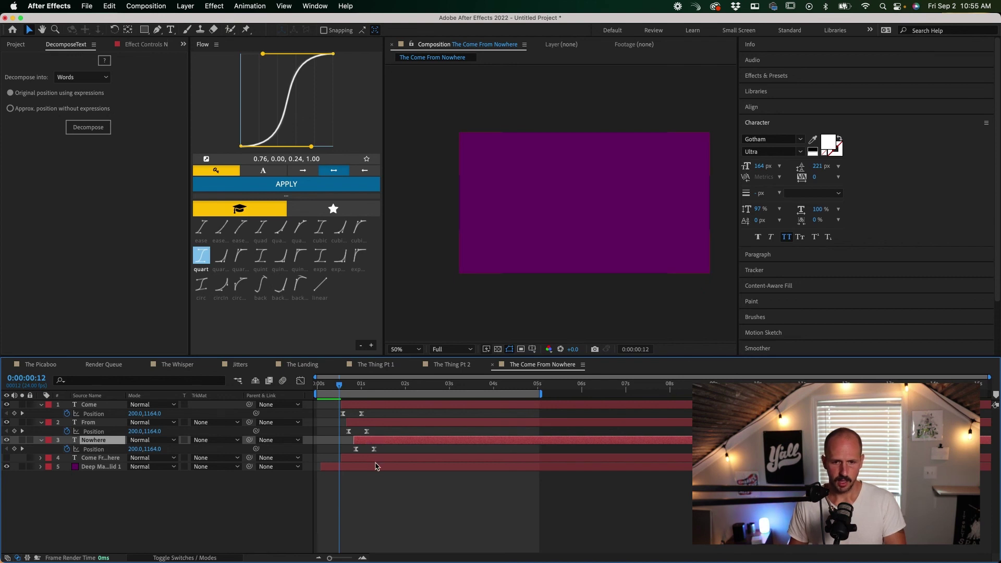
Play the staggered word-by-word reveal several times from before the first keyframes.
key("space")
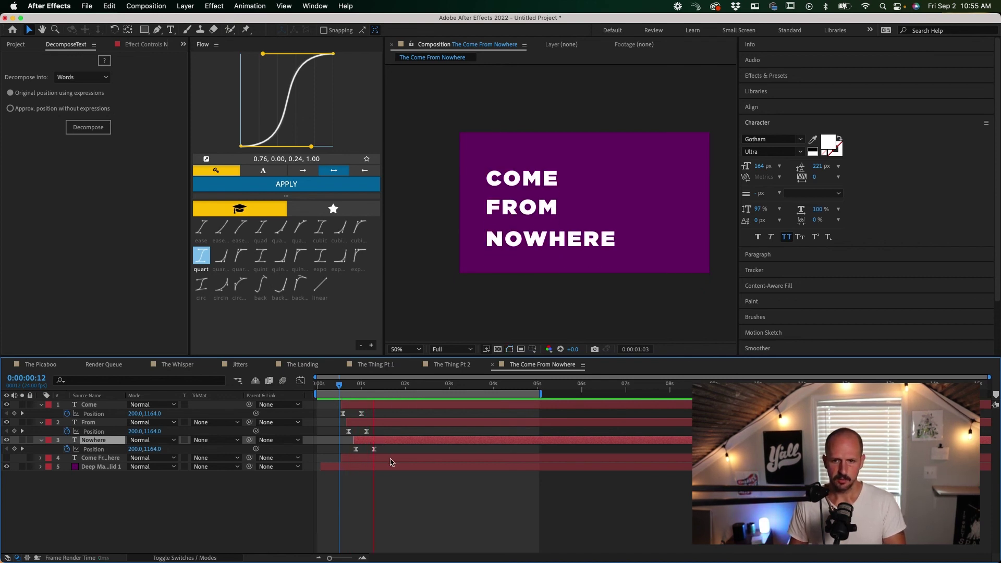
left_click_drag(358, 384, 337, 391)
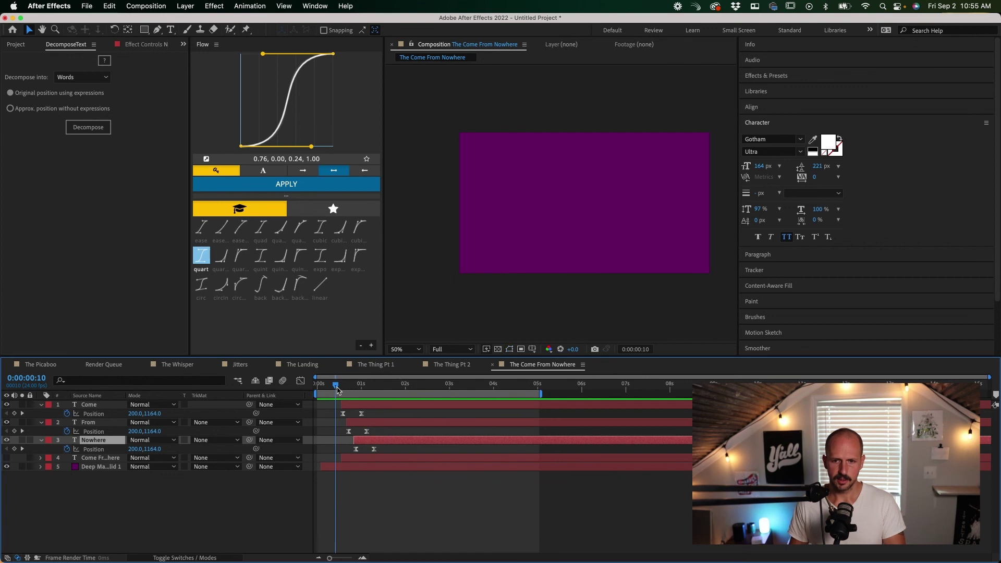
key("space")
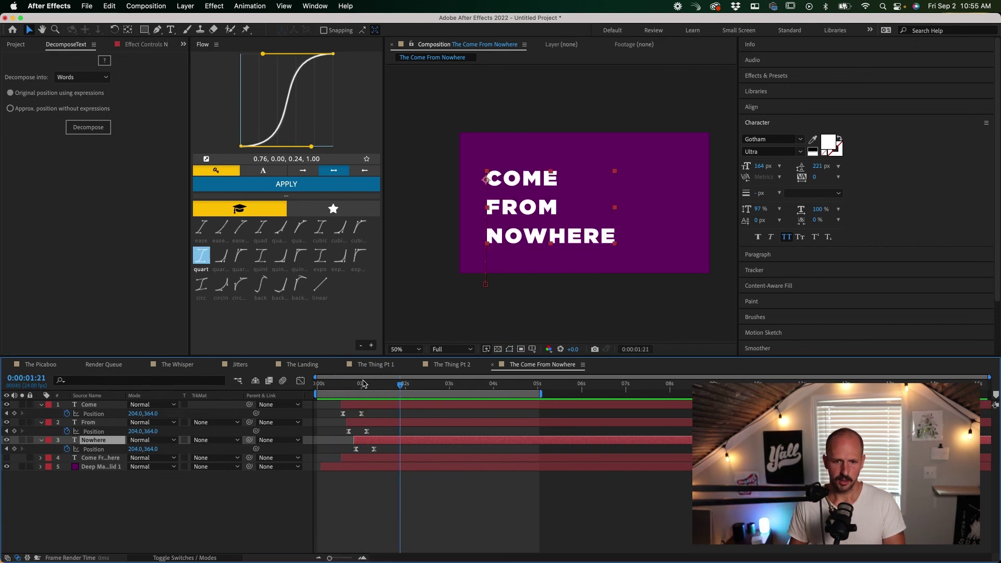
left_click_drag(363, 384, 319, 392)
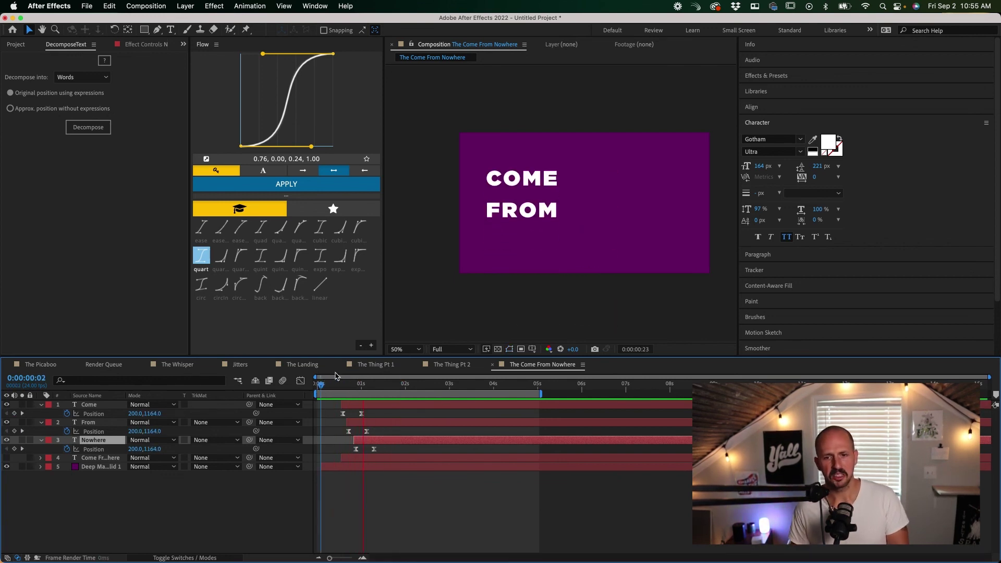